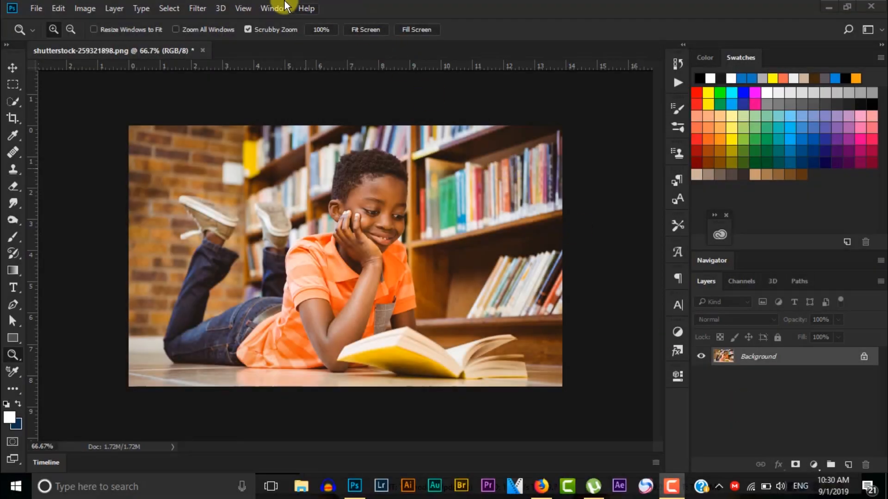
# Show the set of available adjustments and collapse it again.
pyautogui.click(275, 8)
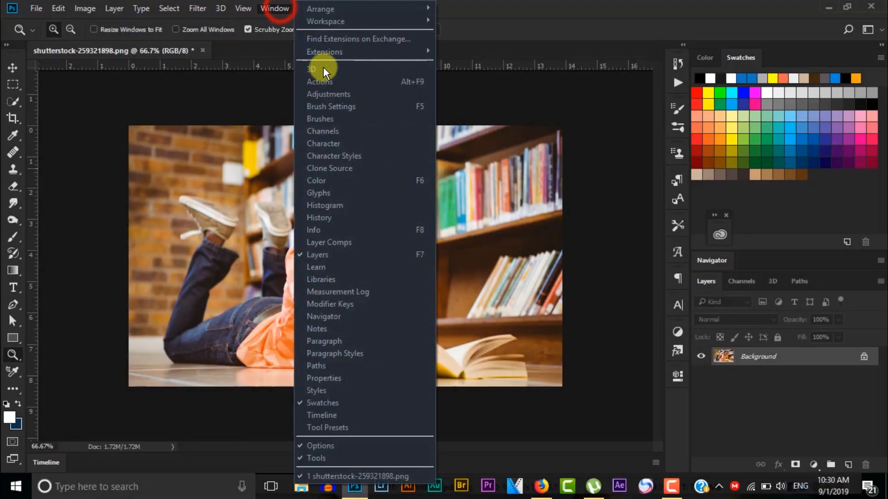
pyautogui.click(338, 94)
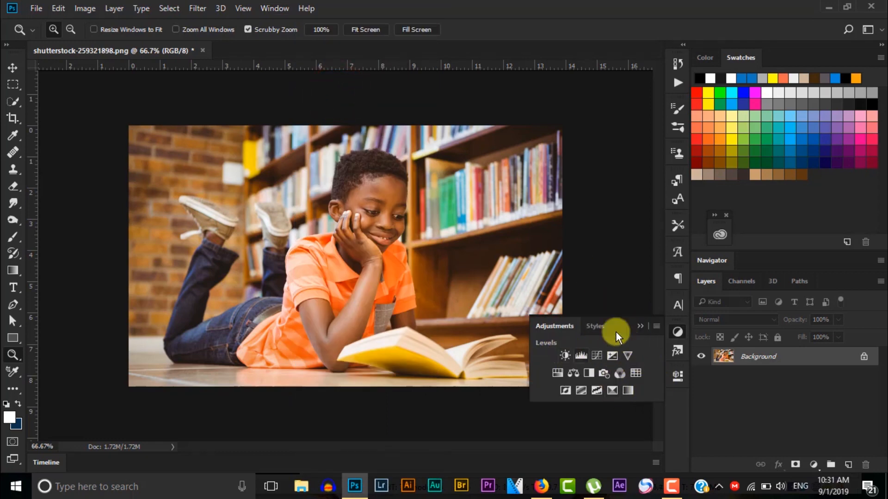
pyautogui.click(640, 326)
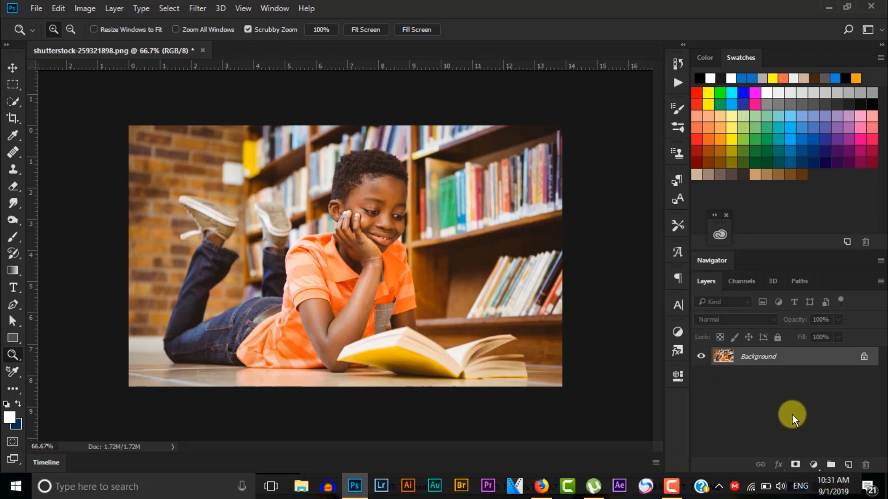
# Add a white Solid Color fill layer above the Background and toggle its visibility to compare it with the photo.
pyautogui.click(813, 465)
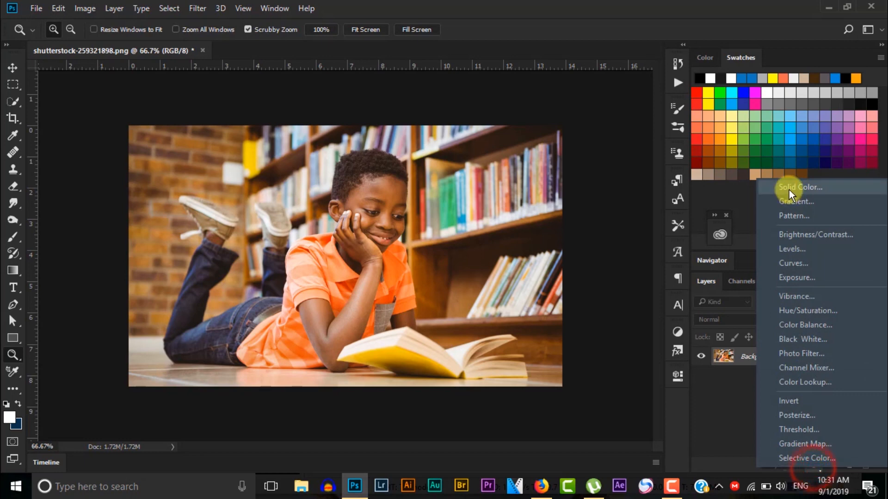
pyautogui.click(813, 190)
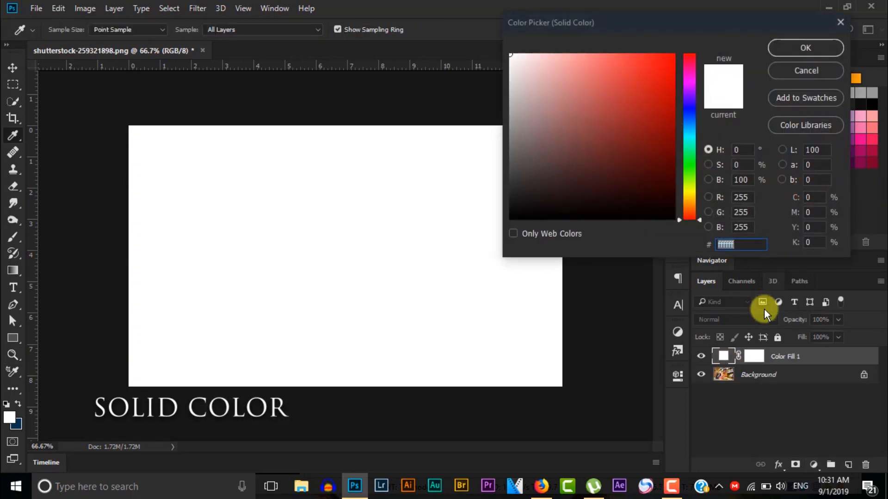
pyautogui.click(820, 51)
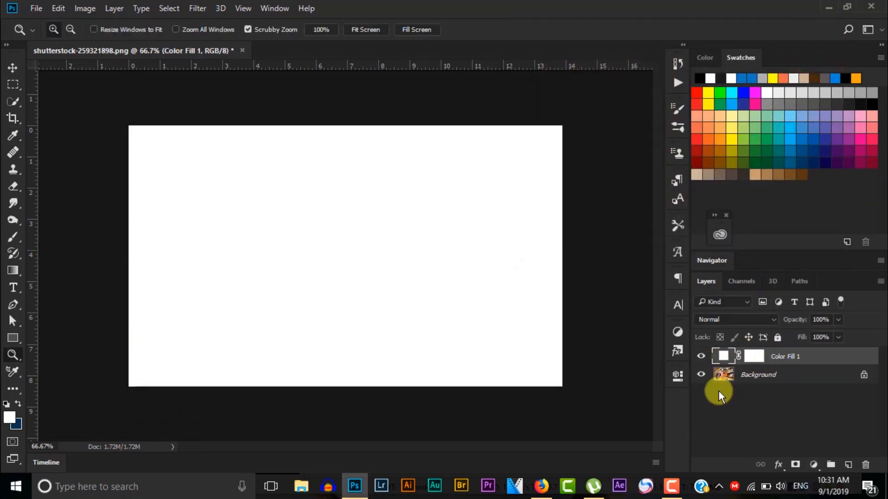
pyautogui.click(701, 358)
pyautogui.click(702, 359)
pyautogui.click(701, 359)
pyautogui.click(701, 362)
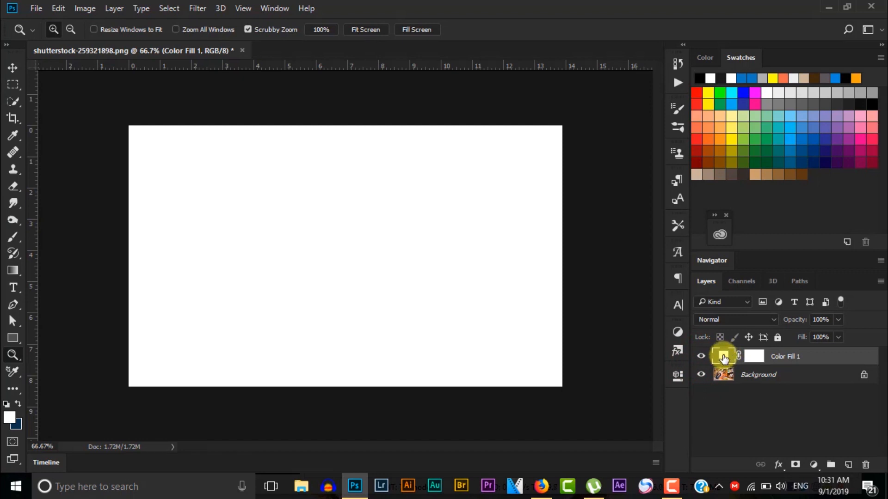
# Recolour the solid fill layer, trying green and settling on blue.
pyautogui.doubleClick(724, 359)
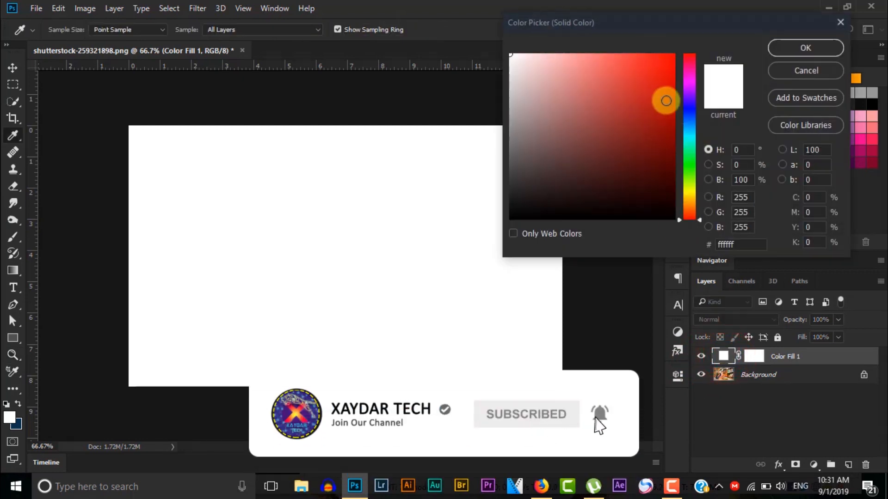
pyautogui.moveTo(664, 97)
pyautogui.mouseDown()
pyautogui.moveTo(664, 69)
pyautogui.moveTo(689, 131)
pyautogui.moveTo(688, 65)
pyautogui.moveTo(689, 160)
pyautogui.mouseUp()
pyautogui.click(664, 65)
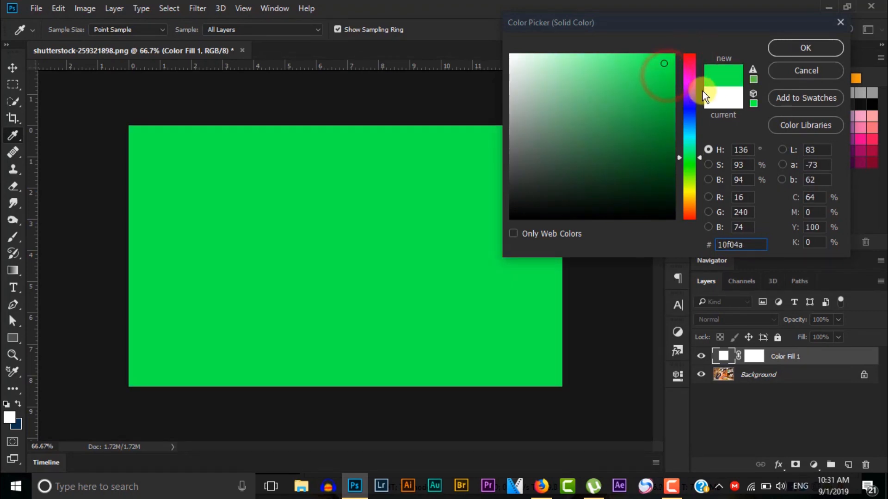
pyautogui.click(690, 120)
pyautogui.click(800, 48)
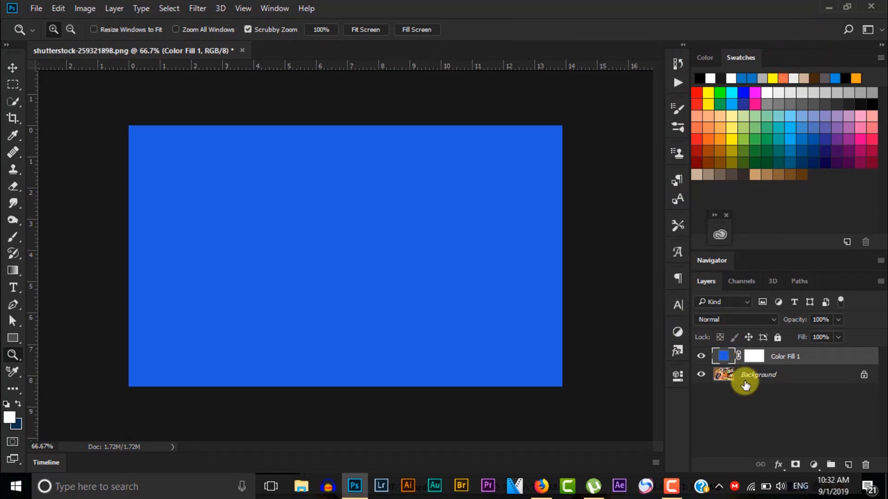
# Cycle the blue fill layer through the blending modes from Multiply onward and set it to Soft Light.
pyautogui.click(747, 321)
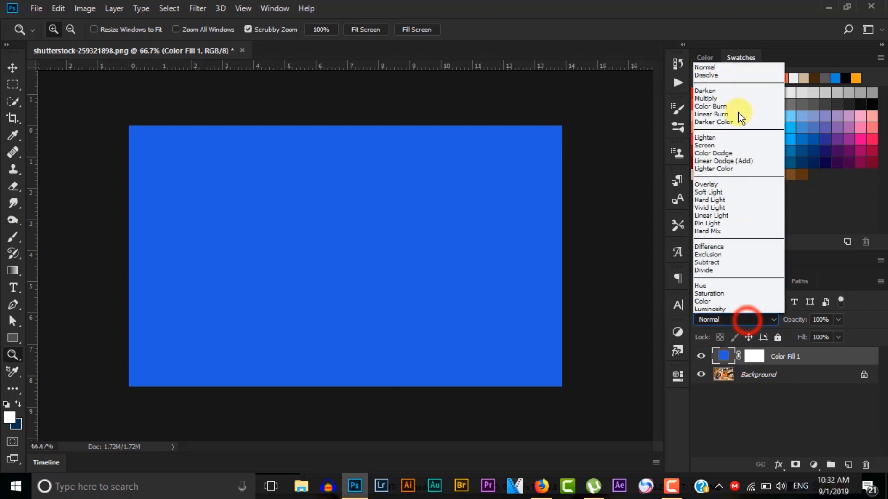
pyautogui.click(720, 97)
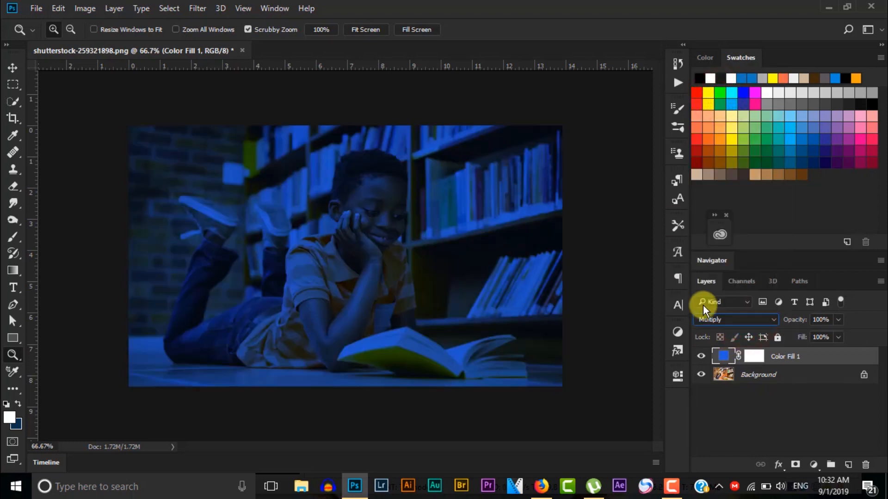
pyautogui.press('Down')
pyautogui.press('Up')
pyautogui.press('Down')
pyautogui.press('Down')
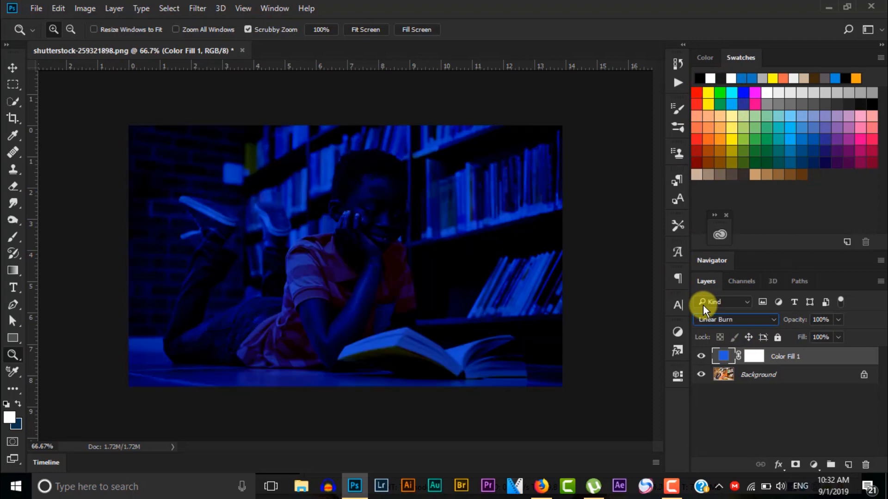
pyautogui.press('Down')
pyautogui.press('Down')
pyautogui.press('Down')
pyautogui.press('Down')
pyautogui.press('Down')
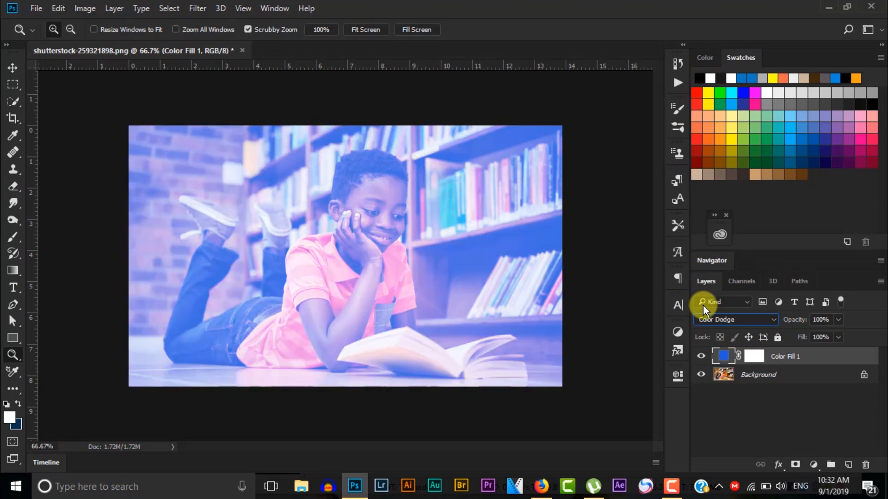
pyautogui.press('Down')
pyautogui.press('Down')
pyautogui.press('Down')
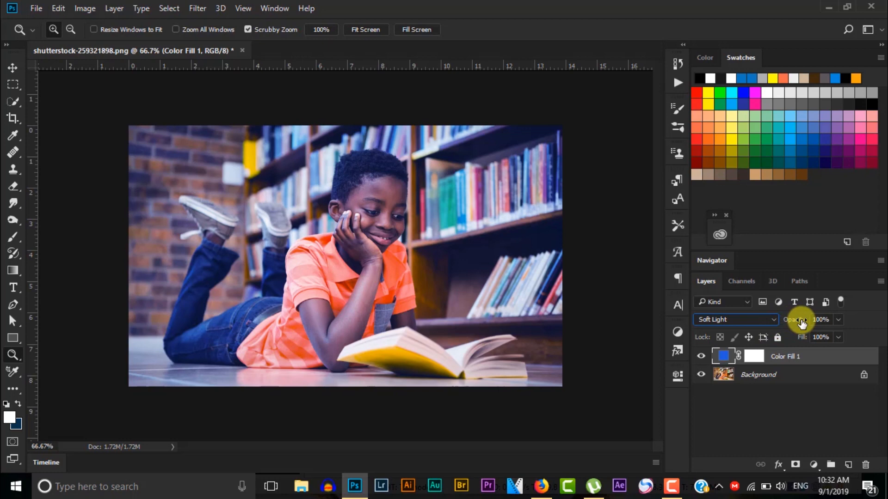
# Lower the blue fill layer's opacity to 76% and its fill to 85%, and delete the layer.
pyautogui.moveTo(802, 324); pyautogui.dragTo(786, 324)
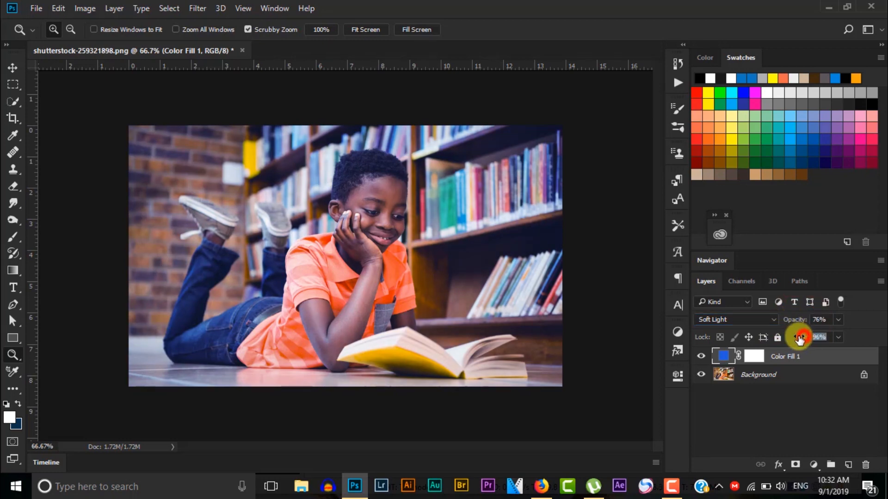
pyautogui.click(732, 424)
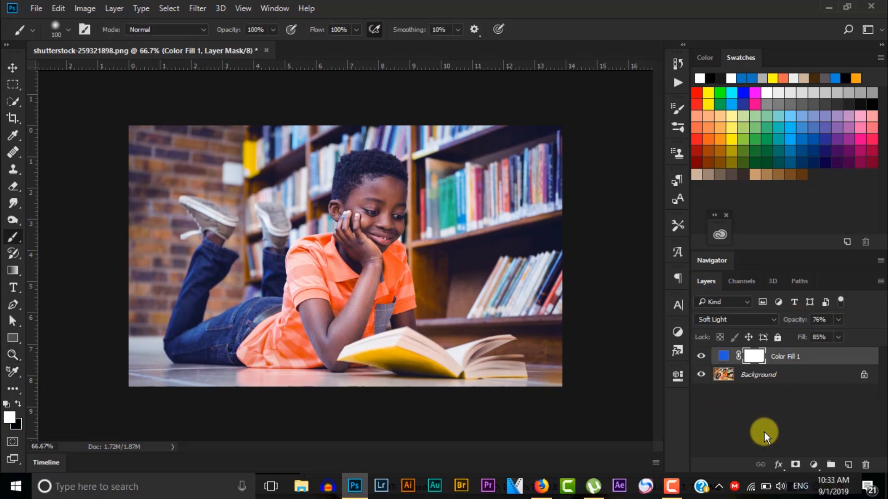
pyautogui.press('Delete')
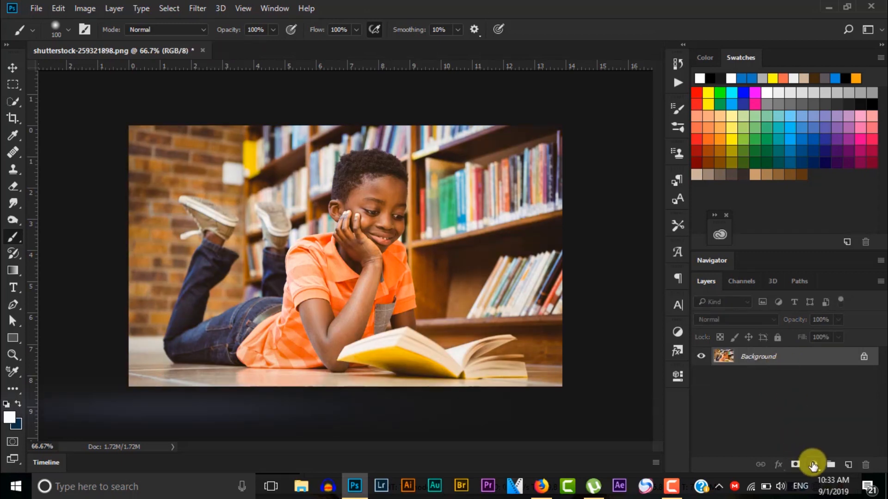
# Add a Gradient fill layer above the Background using the blue-purple-pink-orange-yellow-green pastel preset with the Linear style.
pyautogui.click(813, 464)
pyautogui.click(798, 200)
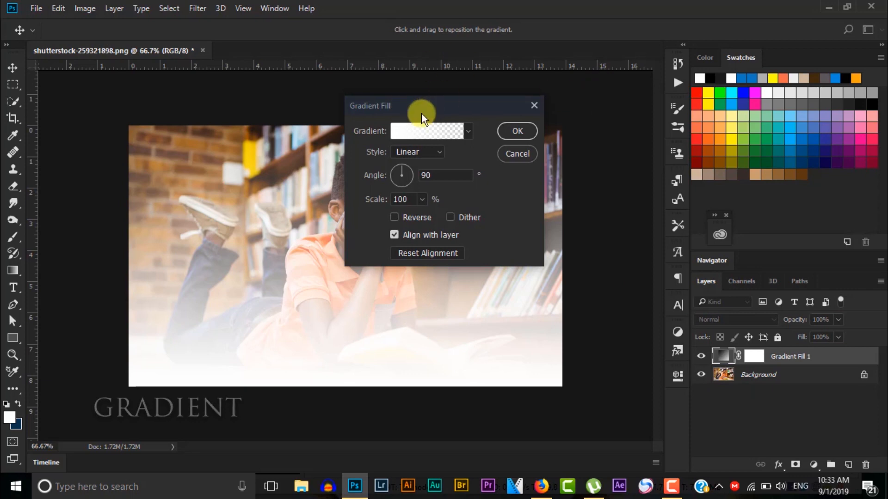
pyautogui.click(470, 133)
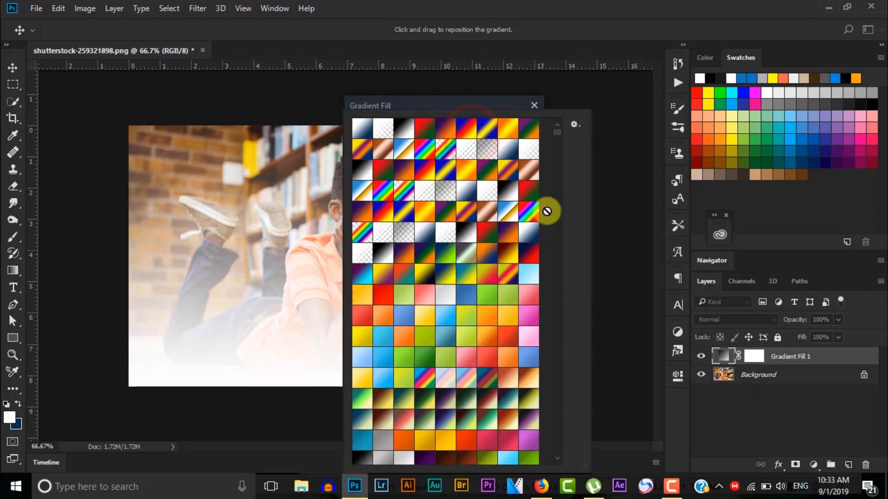
pyautogui.click(461, 380)
pyautogui.click(508, 198)
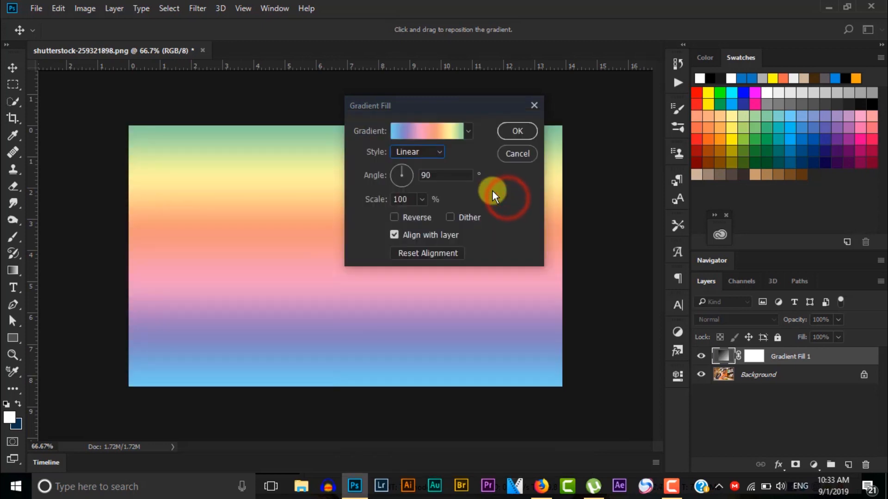
pyautogui.click(432, 155)
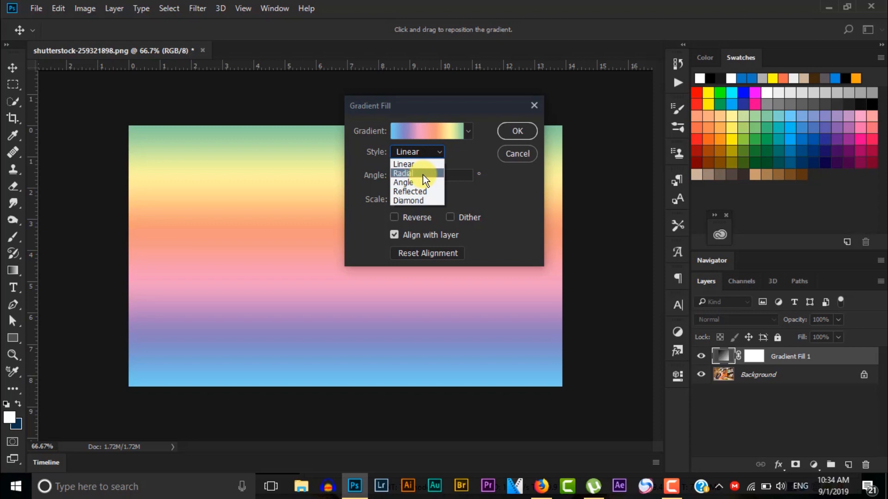
pyautogui.click(418, 162)
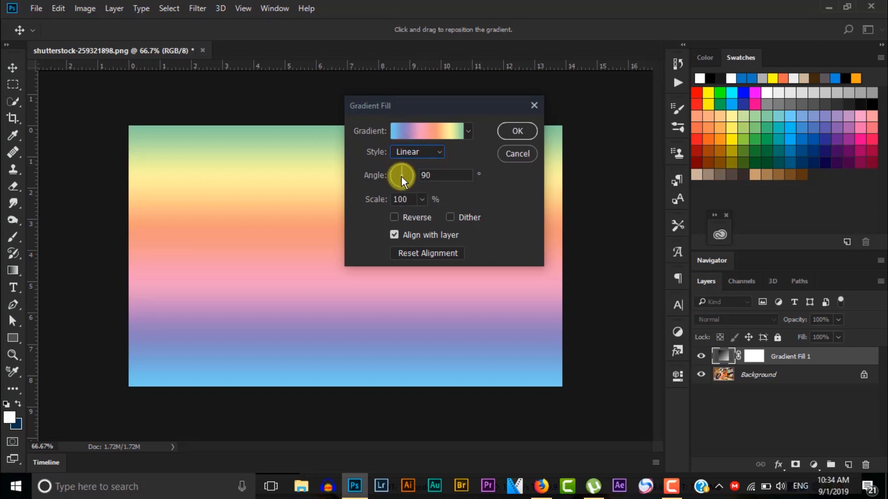
# Try a 6.34° angle and scales of 1000% and 1% on the gradient fill.
pyautogui.moveTo(401, 176)
pyautogui.mouseDown()
pyautogui.moveTo(403, 185)
pyautogui.moveTo(403, 166)
pyautogui.moveTo(408, 175)
pyautogui.mouseUp()
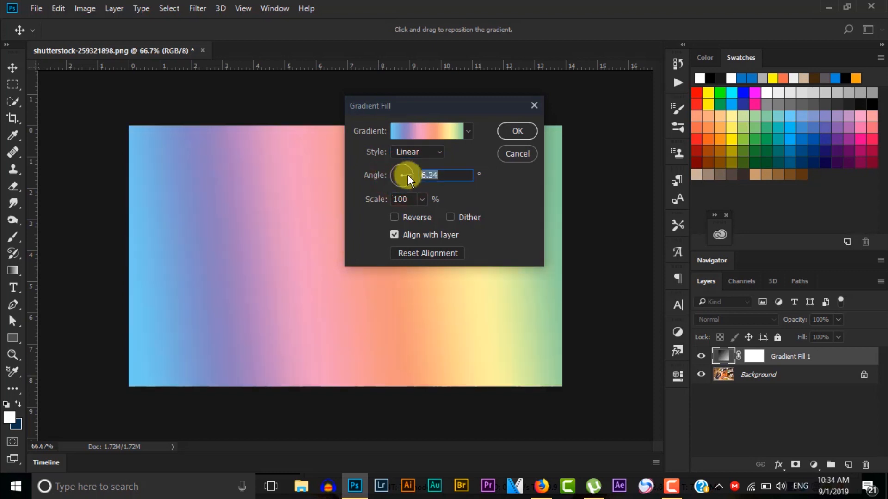
pyautogui.click(422, 199)
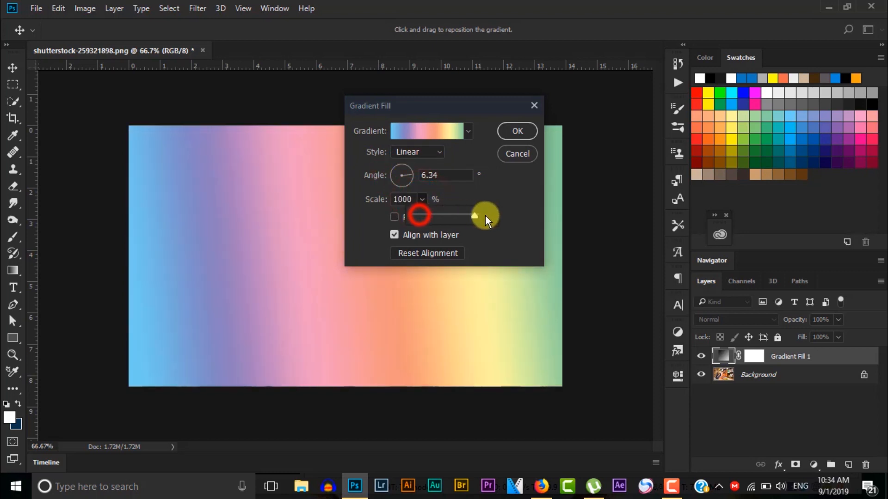
pyautogui.moveTo(472, 218); pyautogui.dragTo(354, 214)
# Set the gradient's scale to 100% and its angle to 90°, and apply the fill.
pyautogui.moveTo(404, 199); pyautogui.dragTo(371, 196)
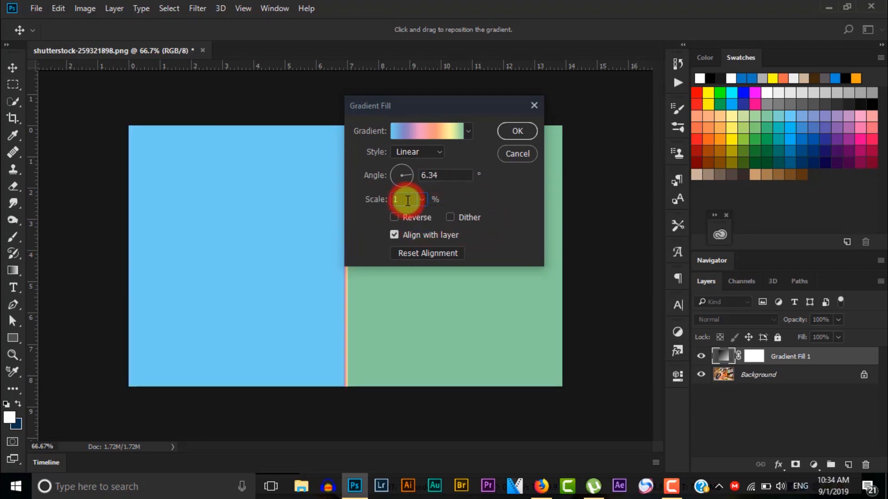
pyautogui.write('100')
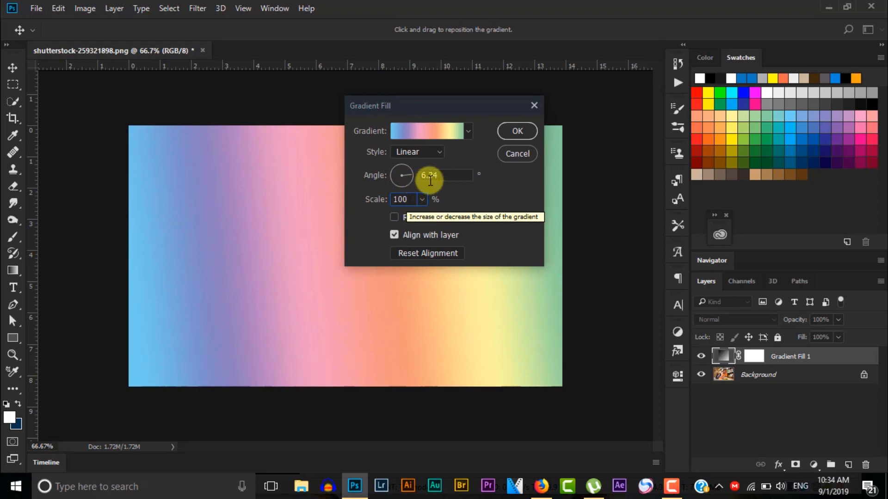
pyautogui.moveTo(443, 175); pyautogui.dragTo(372, 174)
pyautogui.write('90')
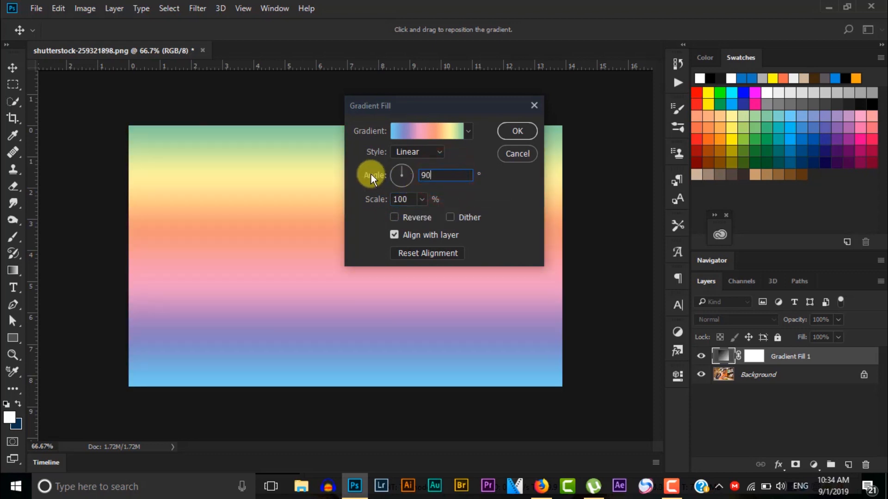
pyautogui.press('Return')
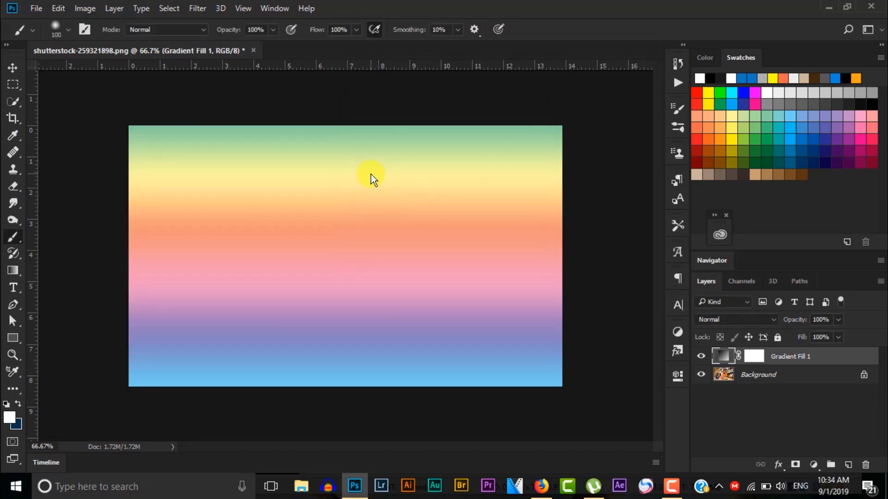
# Reverse the colour order of the existing gradient fill layer.
pyautogui.doubleClick(720, 355)
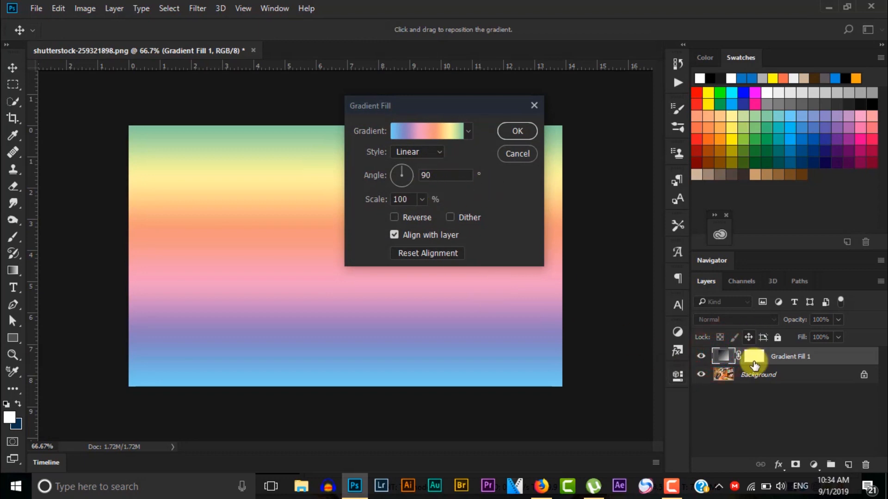
pyautogui.click(394, 218)
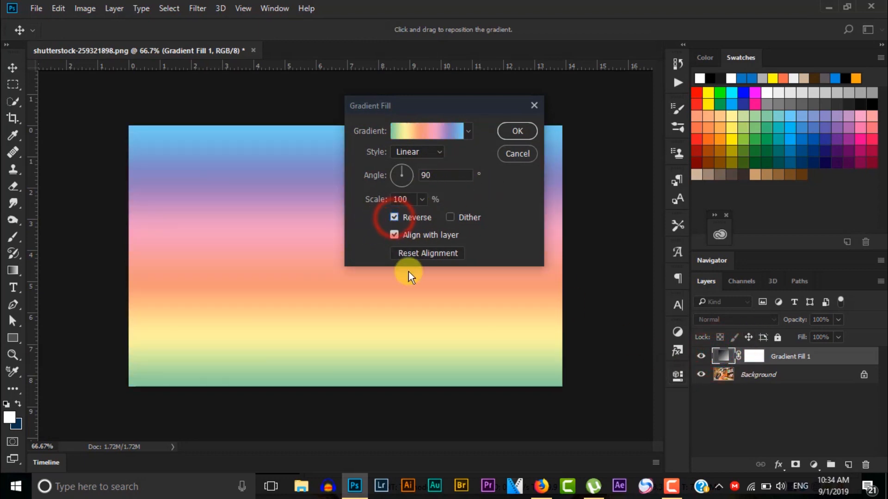
pyautogui.click(518, 130)
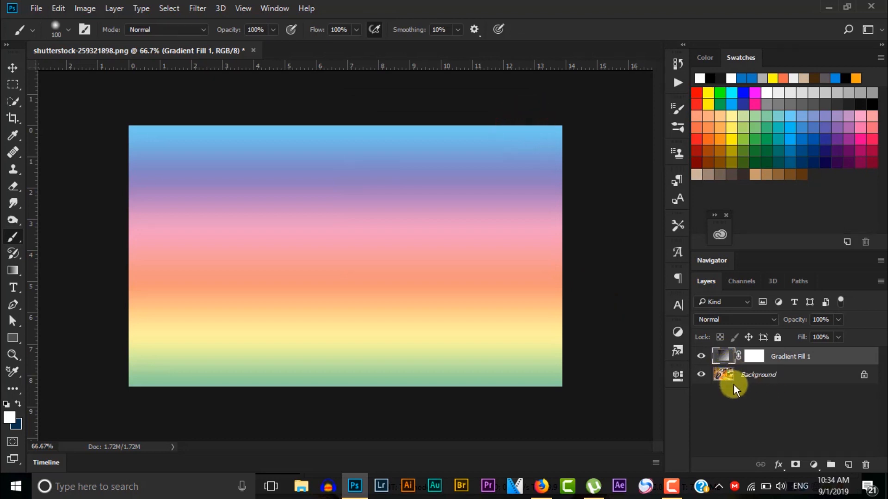
# Cycle the gradient fill layer through the blending modes from Luminosity upward and set it to Overlay.
pyautogui.click(753, 320)
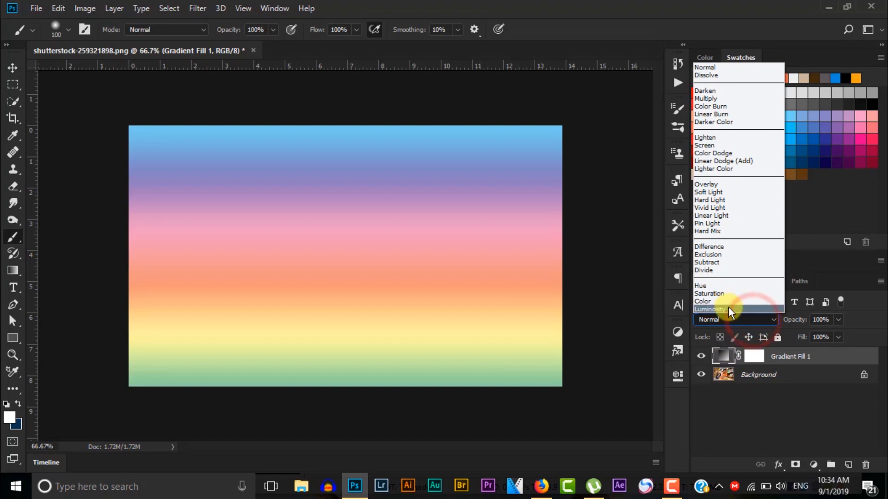
pyautogui.click(728, 307)
pyautogui.press('Up')
pyautogui.press('Up')
pyautogui.press('Up')
pyautogui.press('Up')
pyautogui.press('Up')
pyautogui.press('Up')
pyautogui.press('Up')
pyautogui.press('Up')
pyautogui.press('Up')
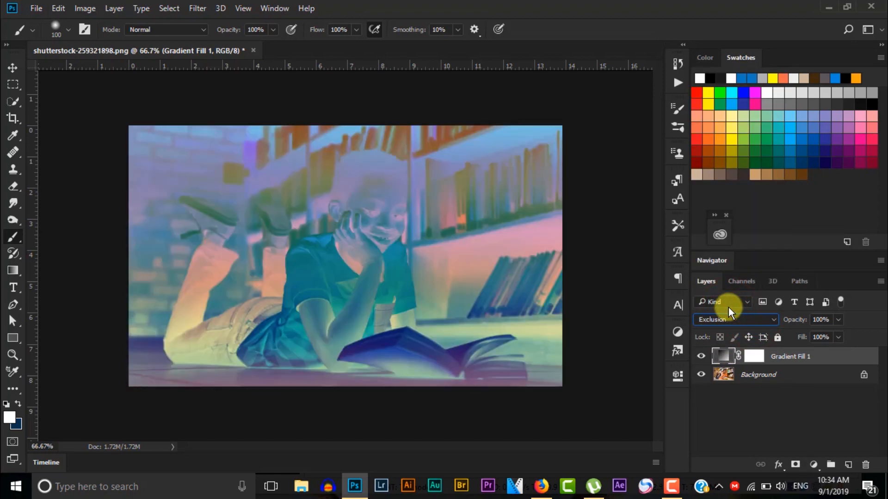
pyautogui.press('Up')
pyautogui.press('Up')
pyautogui.press('Up')
pyautogui.press('Up')
pyautogui.press('Up')
pyautogui.press('Up')
pyautogui.press('Up')
pyautogui.press('Up')
pyautogui.press('Up')
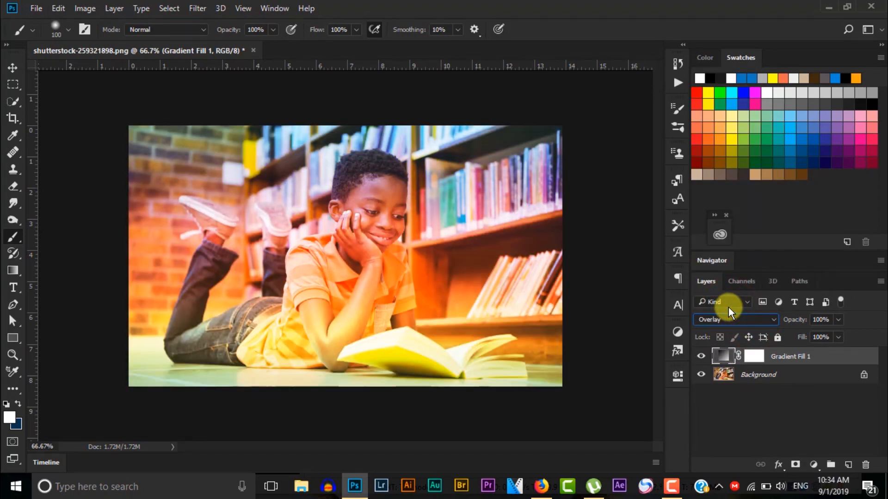
# Try more blending modes on the gradient fill layer, set Multiply, and lower its opacity to 63% and its fill to 89%.
pyautogui.press('Up')
pyautogui.press('Up')
pyautogui.press('Up')
pyautogui.press('Up')
pyautogui.press('Up')
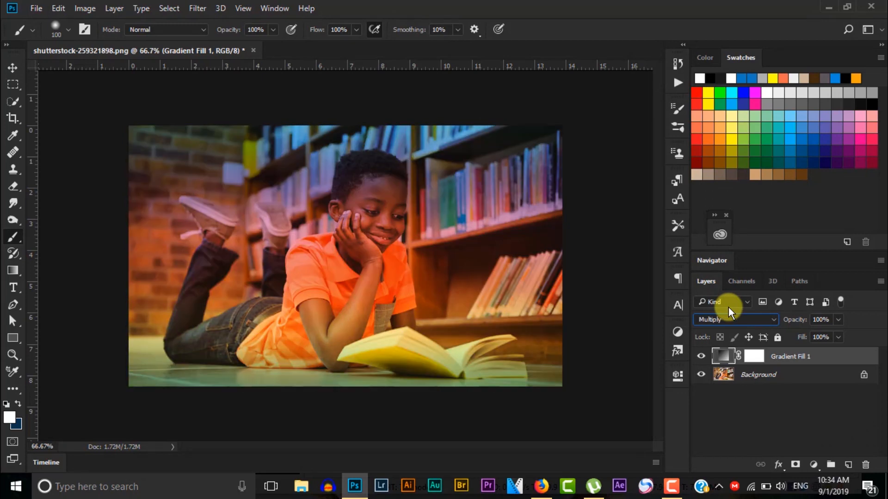
pyautogui.press('Down')
pyautogui.press('Down')
pyautogui.moveTo(802, 319); pyautogui.dragTo(790, 322)
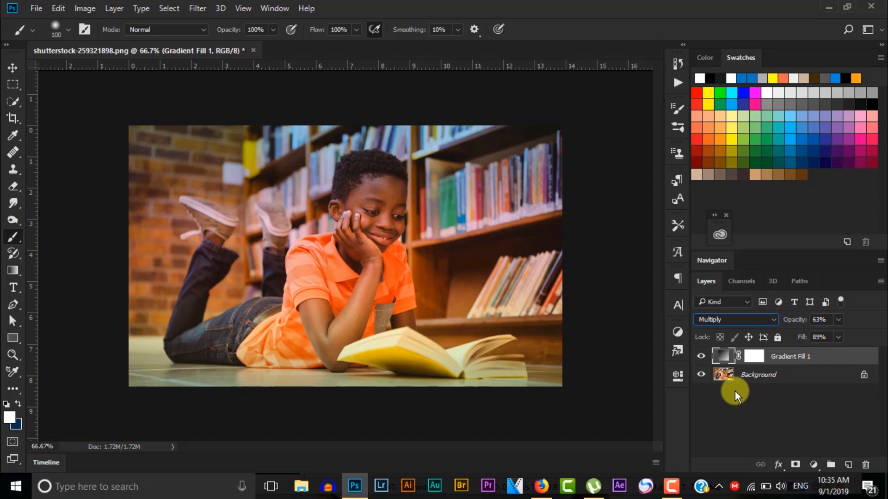
# Replace the gradient fill layer with a pattern fill layer using the black dot pattern.
pyautogui.click(792, 359)
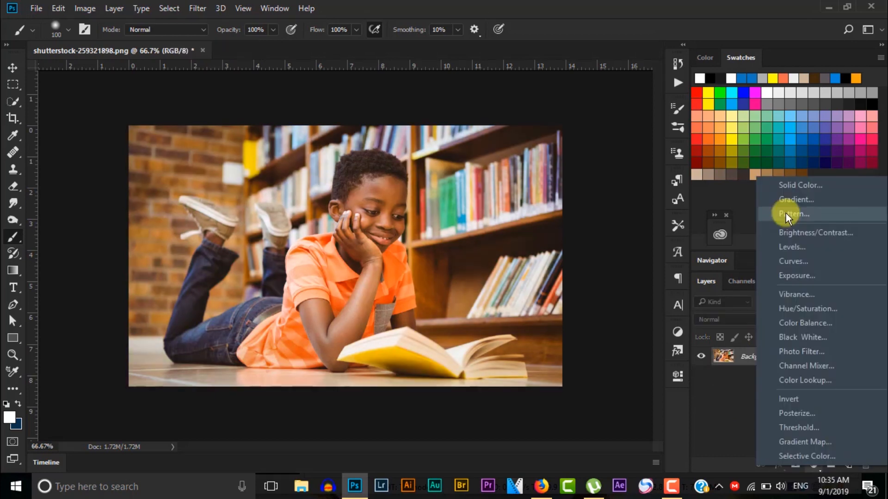
pyautogui.click(786, 214)
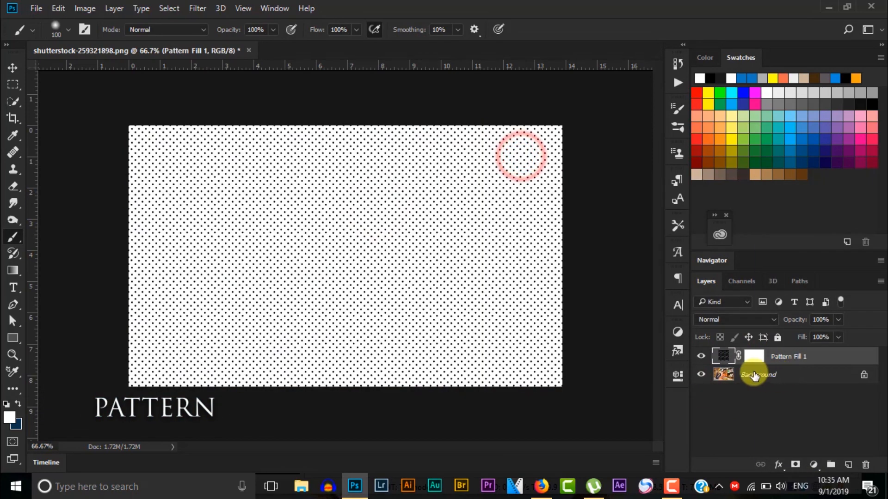
# Try several patterns on the pattern fill layer and choose the coarse grainy grey one at 100% scale.
pyautogui.click(726, 360)
pyautogui.doubleClick(725, 359)
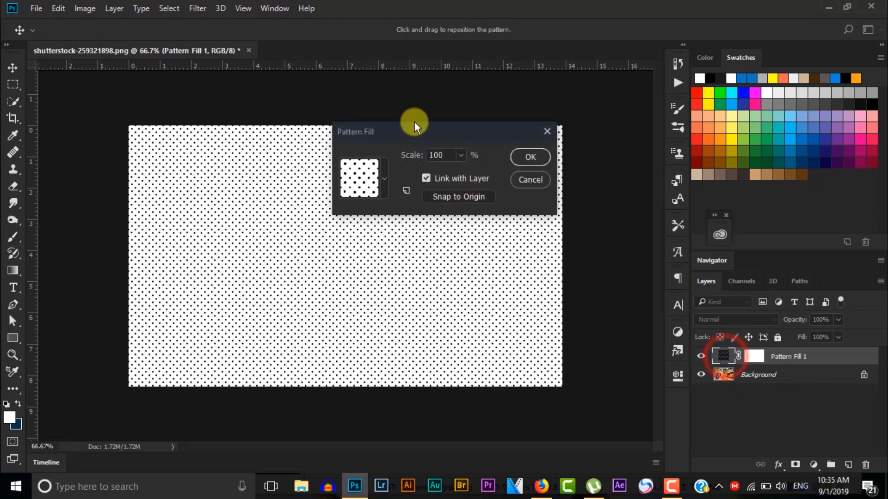
pyautogui.click(383, 187)
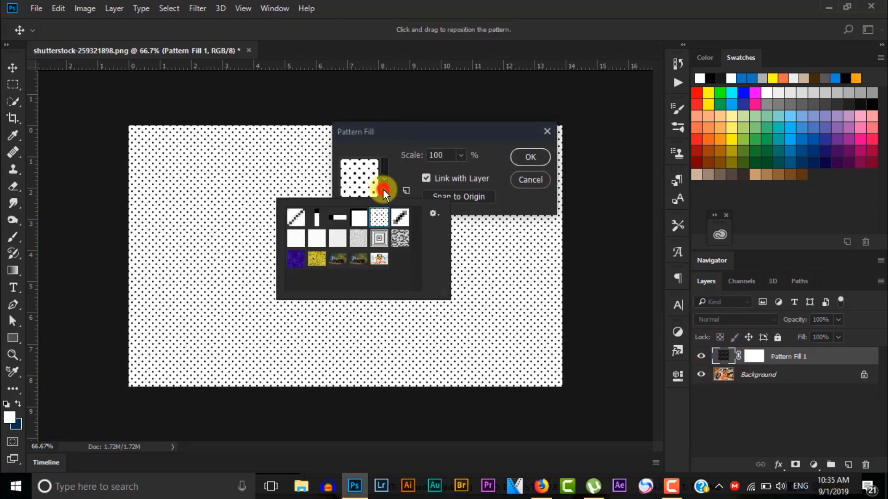
pyautogui.click(296, 239)
pyautogui.click(318, 238)
pyautogui.click(340, 238)
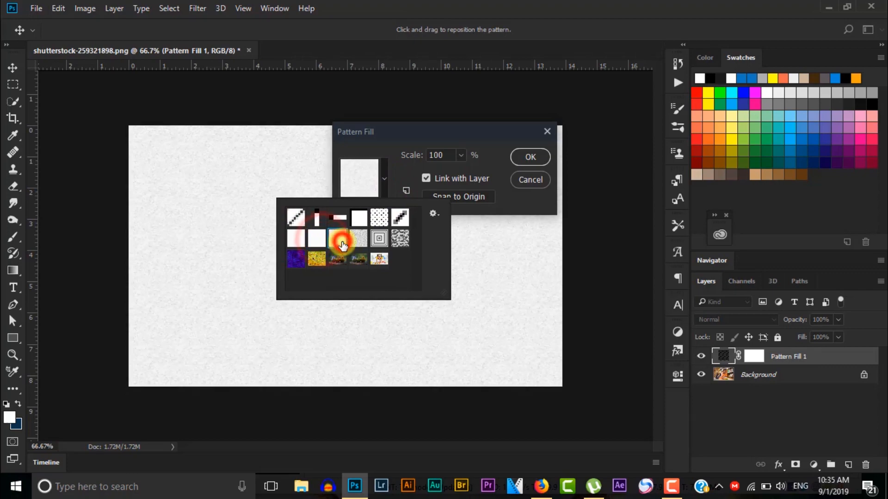
pyautogui.click(361, 240)
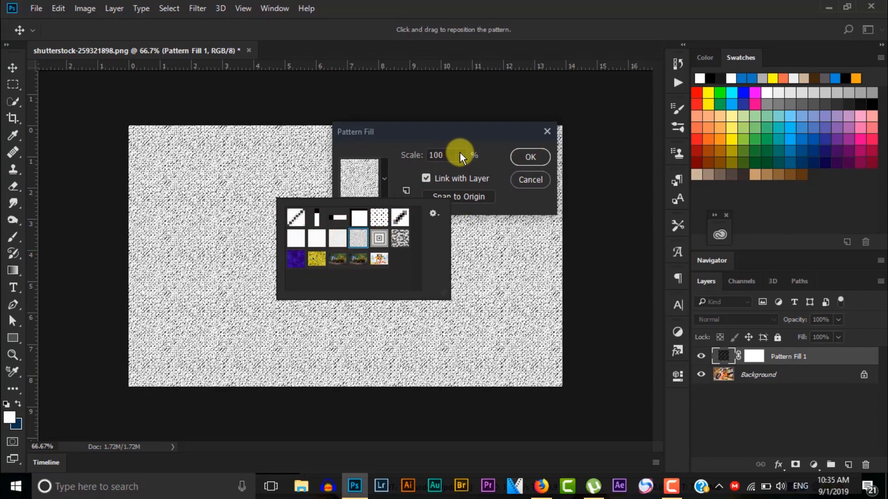
pyautogui.moveTo(459, 152); pyautogui.dragTo(459, 173)
pyautogui.write('100')
# Look at the option for loading patterns from a file, cancel it, and apply the pattern fill.
pyautogui.click(384, 178)
pyautogui.click(432, 213)
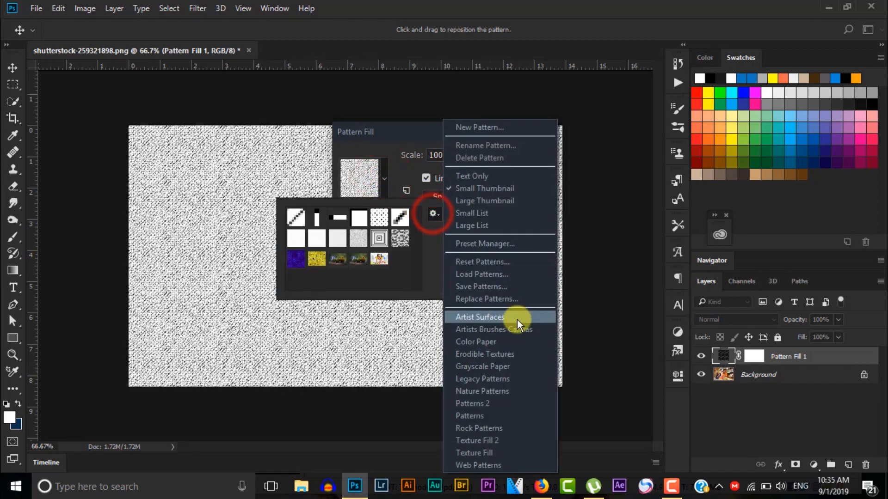
pyautogui.click(495, 275)
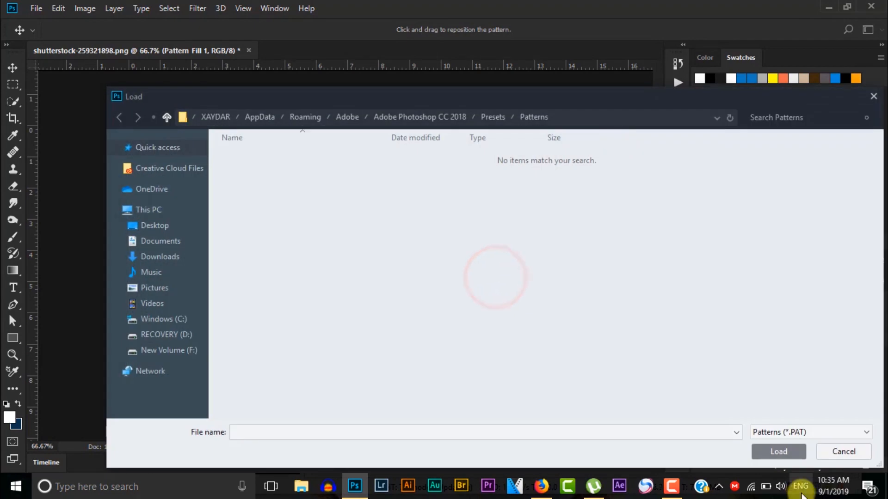
pyautogui.click(843, 451)
pyautogui.click(537, 155)
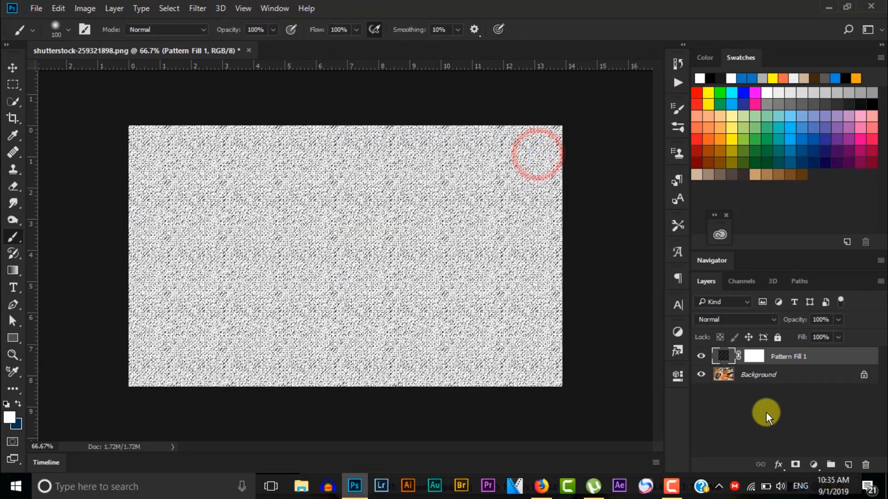
# Lower the pattern fill layer's opacity to 16% and cycle through the blending modes from Linear Burn downward.
pyautogui.moveTo(802, 326); pyautogui.dragTo(777, 321)
pyautogui.click(767, 322)
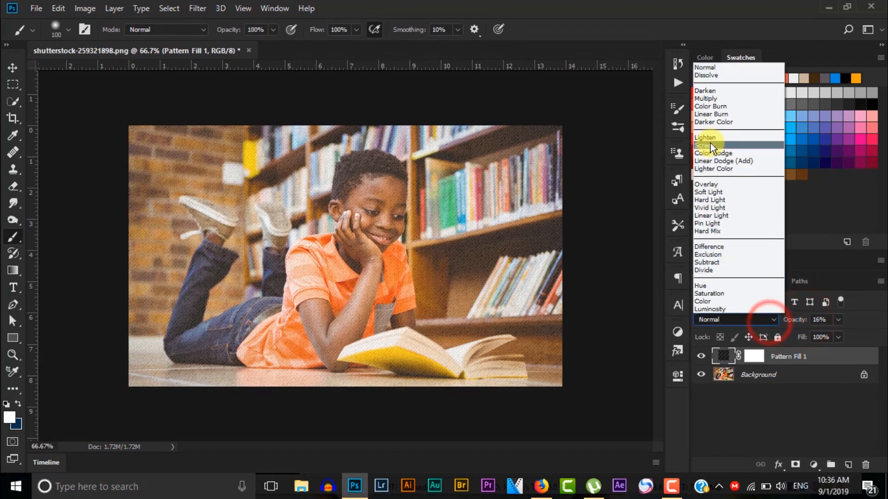
pyautogui.click(708, 106)
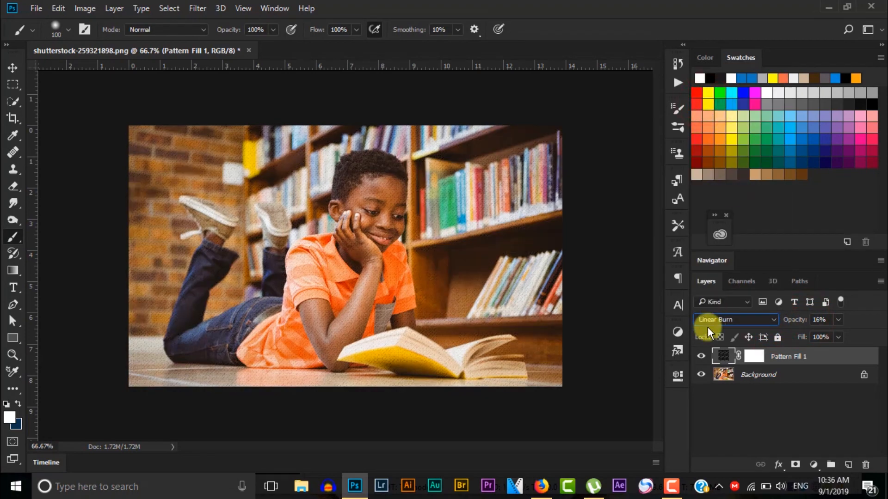
pyautogui.press('Down')
pyautogui.press('Down')
pyautogui.press('Down')
# Replace the pattern fill layer with a Brightness/Contrast adjustment layer.
pyautogui.click(779, 362)
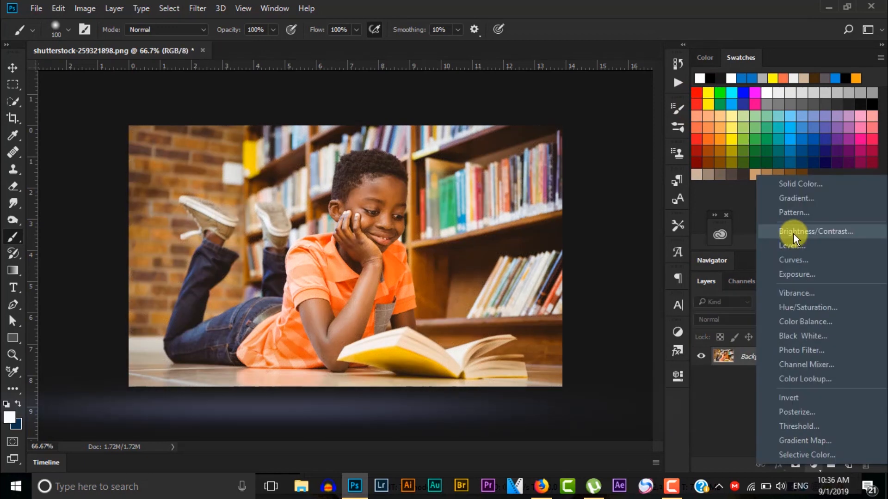
pyautogui.click(793, 233)
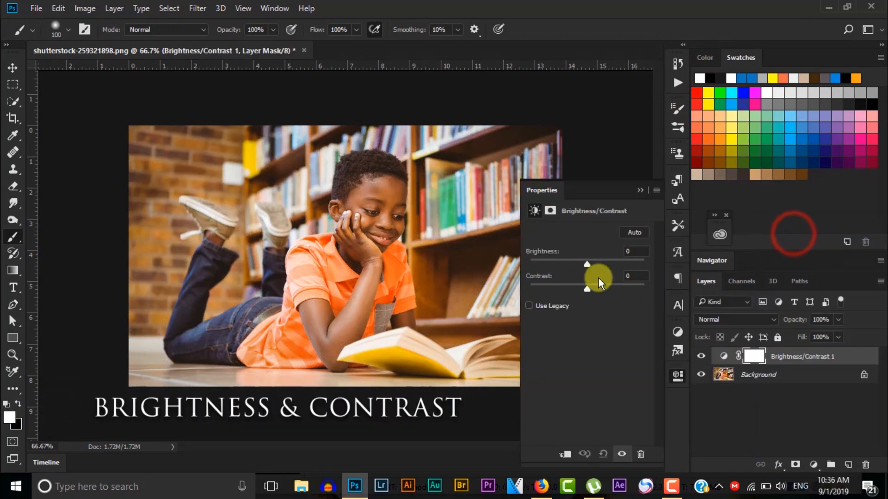
# Try a brightness of -12 with contrasts of 24, -50 and -3 on the adjustment layer.
pyautogui.moveTo(587, 262); pyautogui.dragTo(554, 268)
pyautogui.moveTo(582, 267); pyautogui.dragTo(601, 289)
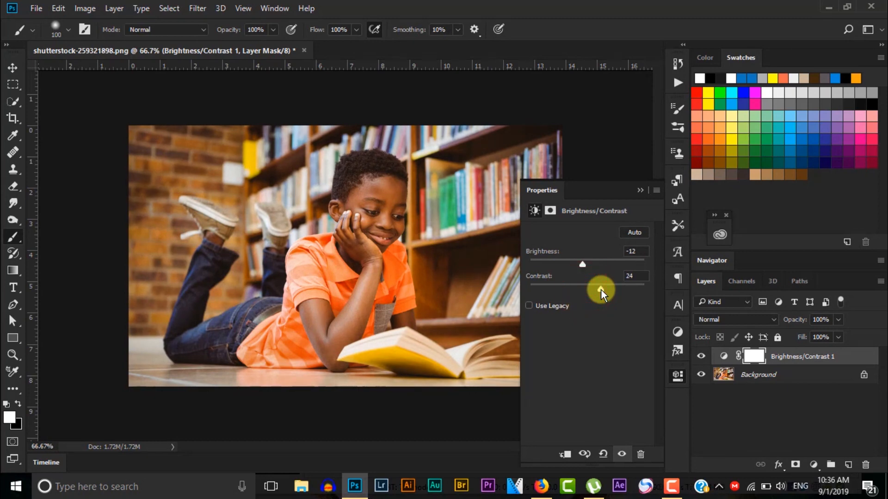
pyautogui.moveTo(613, 290); pyautogui.dragTo(415, 279)
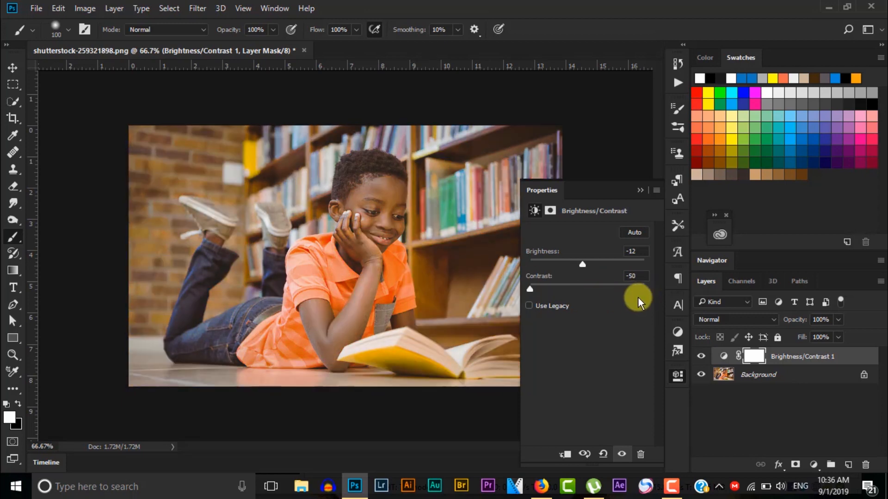
pyautogui.click(582, 285)
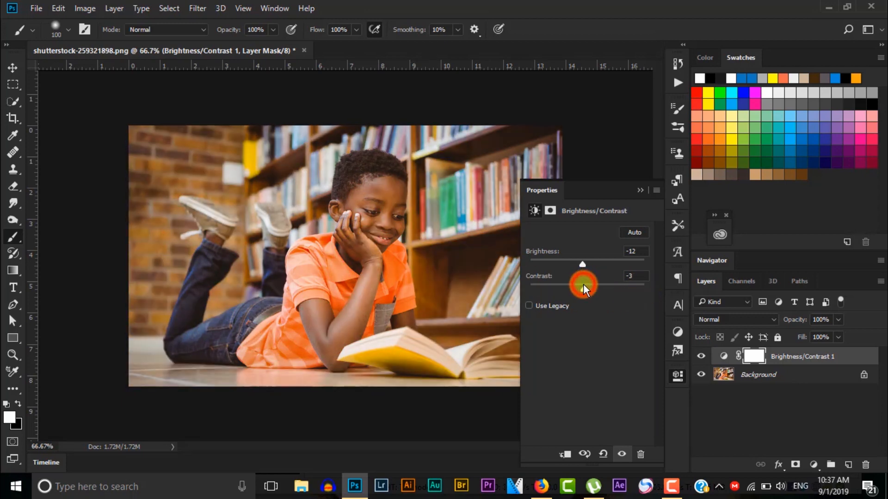
# Apply the automatic brightness and contrast correction, and toggle the adjustment layer's visibility to compare before and after.
pyautogui.click(632, 233)
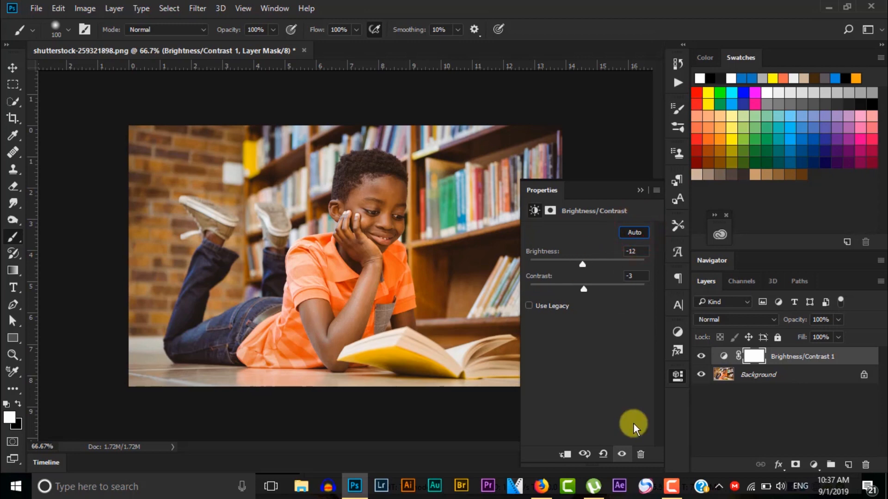
pyautogui.click(633, 232)
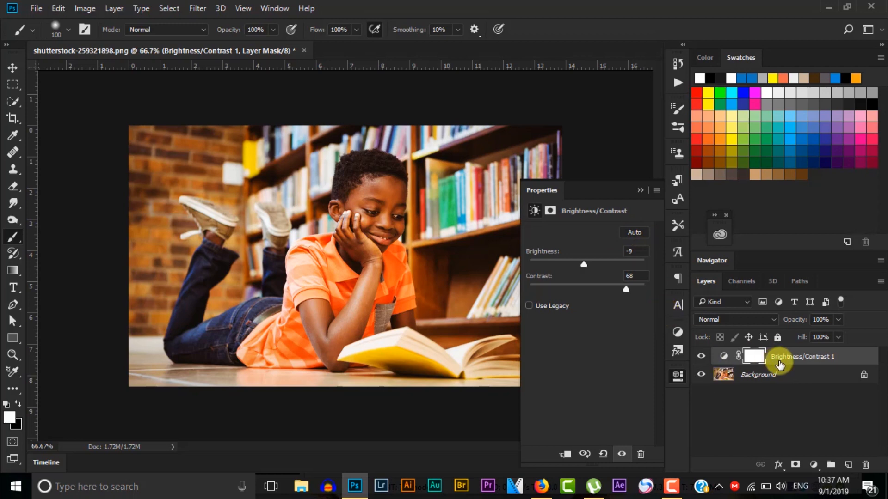
pyautogui.click(701, 356)
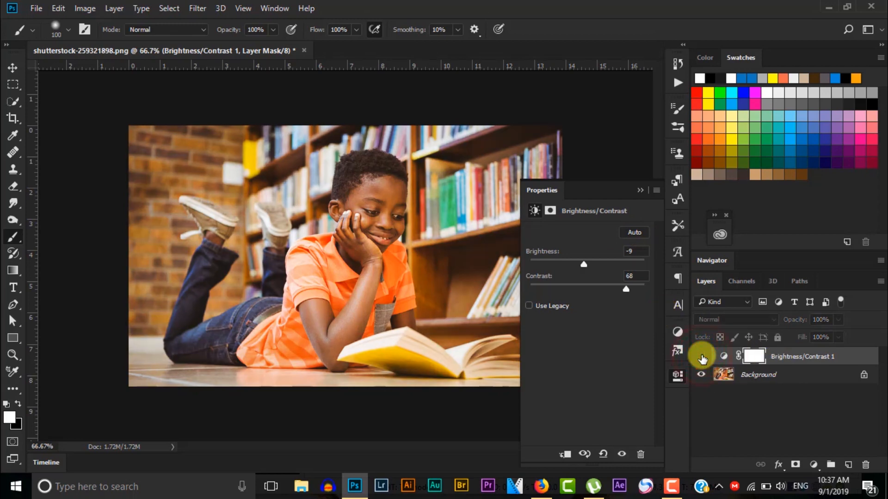
pyautogui.click(701, 356)
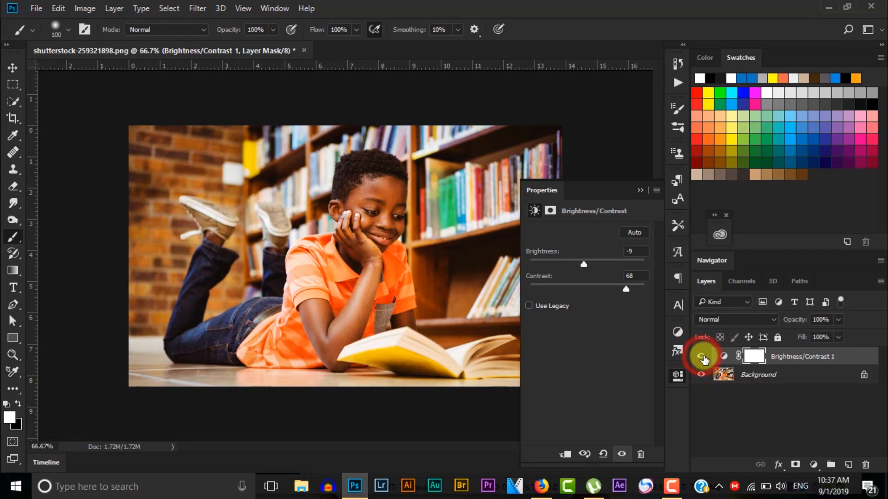
# Step the Brightness/Contrast layer through the darkening blending modes to Linear Burn.
pyautogui.click(771, 320)
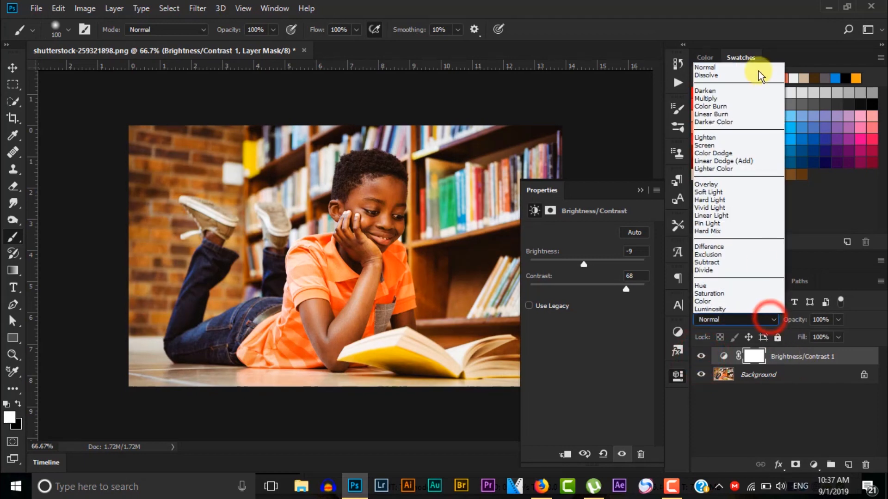
pyautogui.click(749, 102)
pyautogui.press('Down')
pyautogui.press('Down')
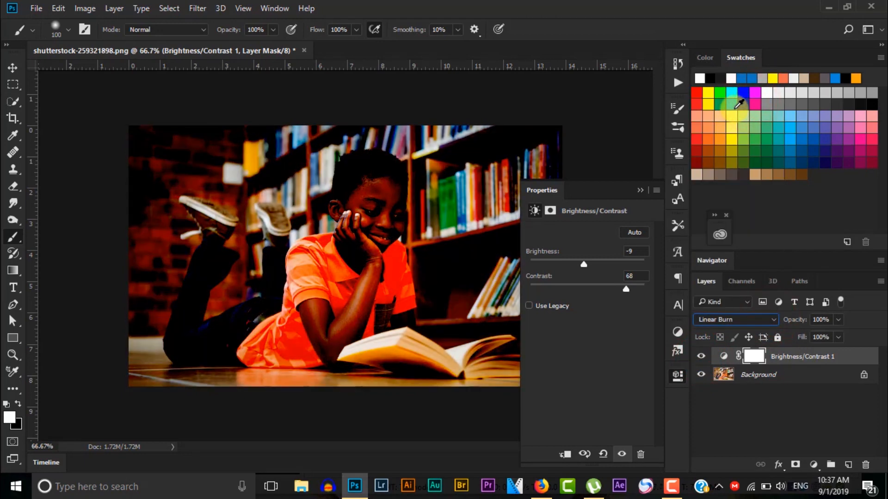
# Replace the Brightness/Contrast layer with a Levels adjustment layer and try its presets, including Increase Contrast 1 and Lighter, ending on Custom.
pyautogui.click(810, 465)
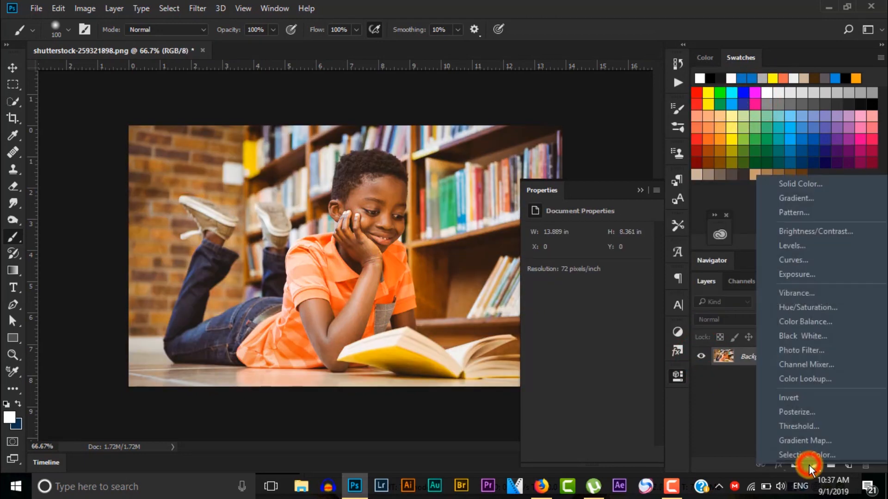
pyautogui.click(803, 249)
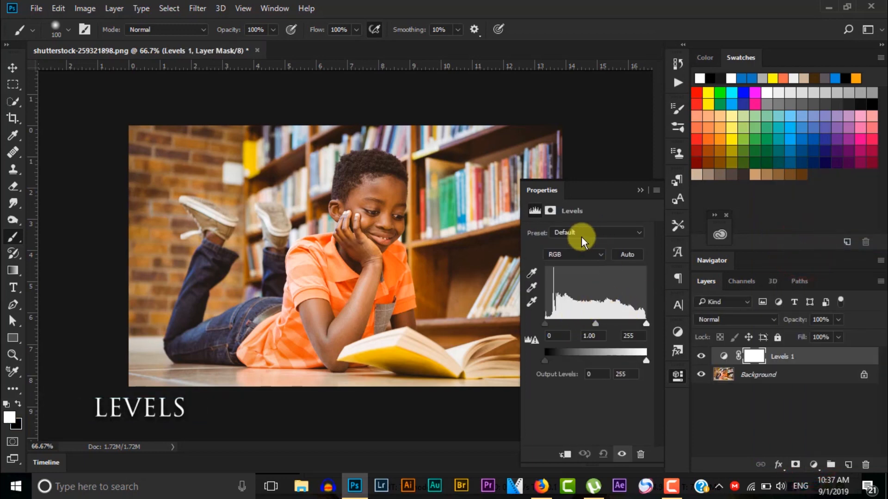
pyautogui.click(631, 234)
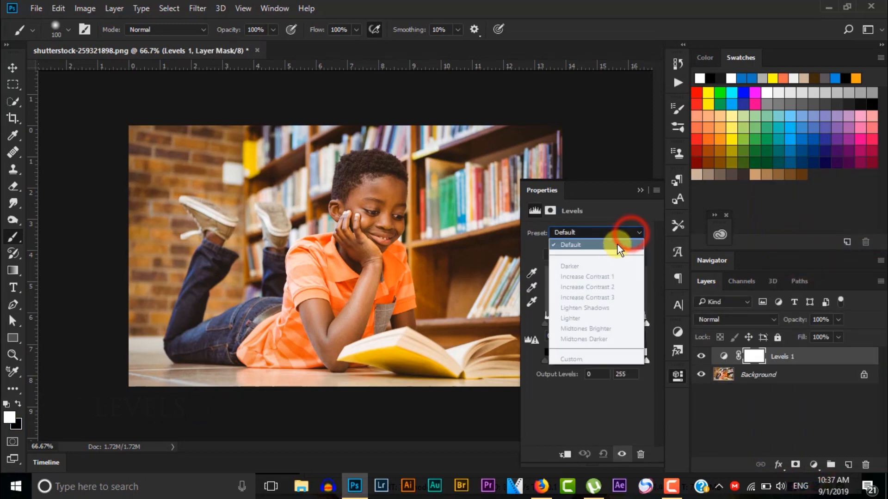
pyautogui.click(598, 278)
pyautogui.click(630, 232)
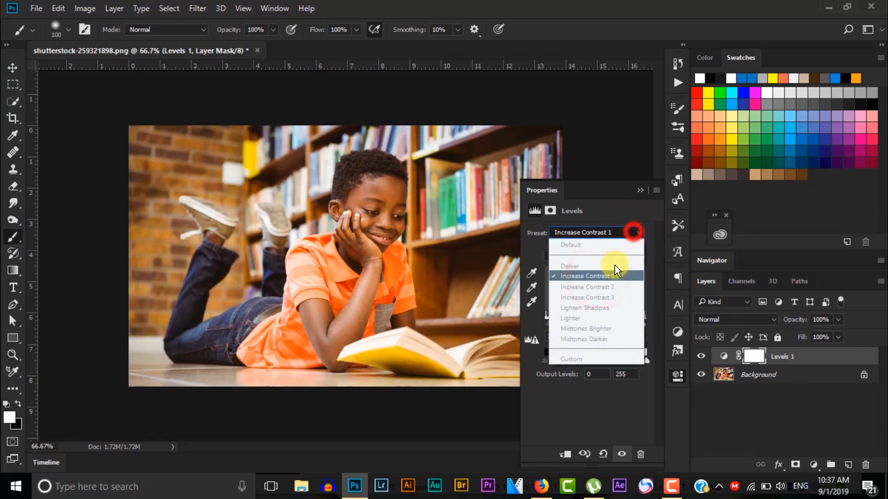
pyautogui.click(595, 315)
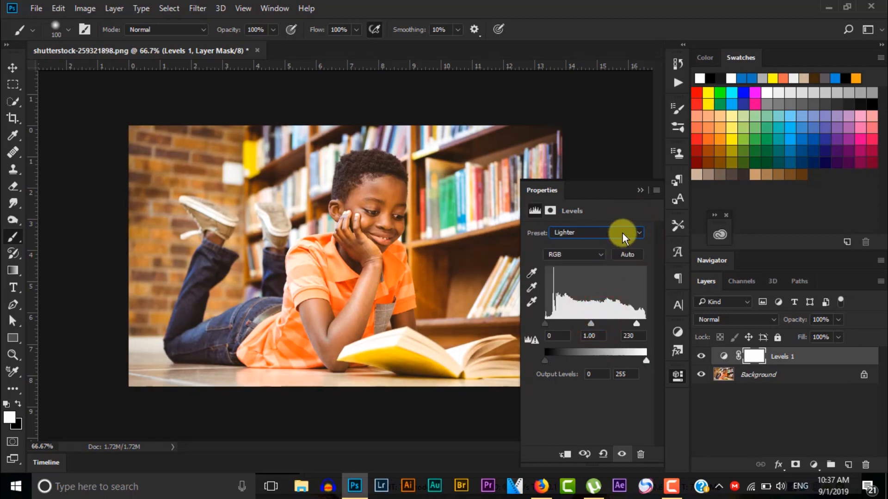
pyautogui.scroll(-2, 622, 234)
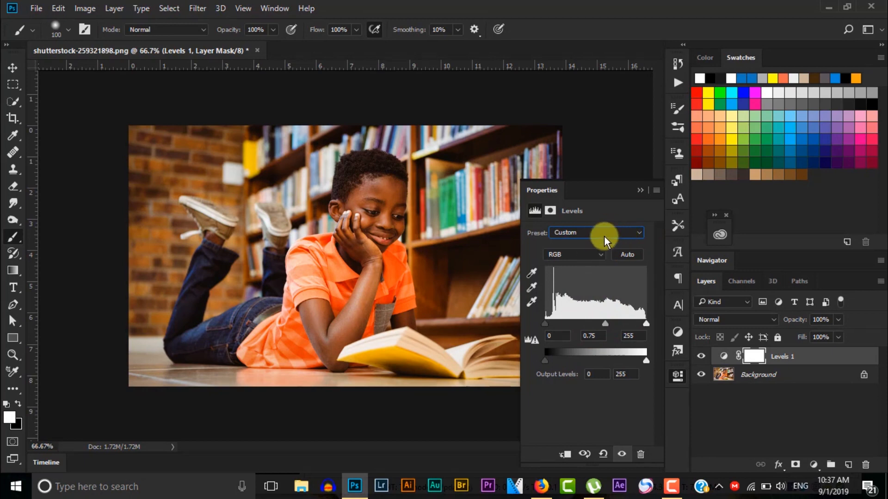
# Keep Levels on the RGB channel, try the highlight, shadow and output sliders, and set the midtone level to 0.94.
pyautogui.click(598, 257)
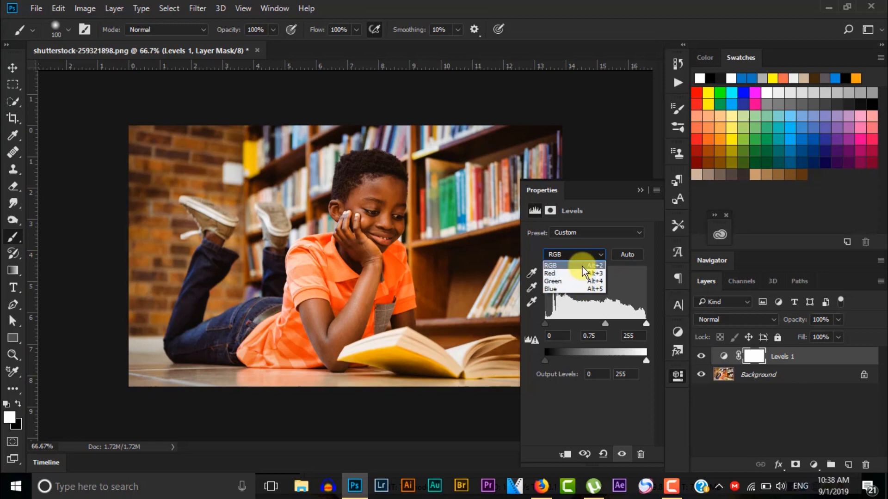
pyautogui.click(583, 267)
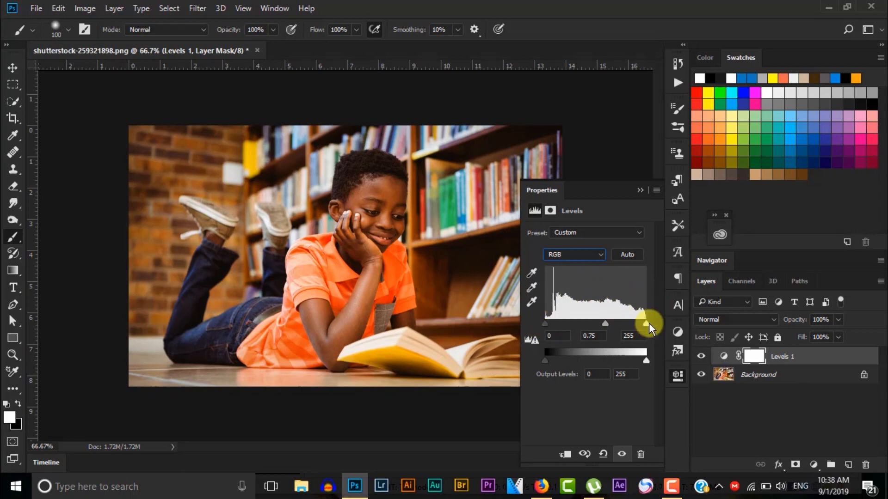
pyautogui.moveTo(648, 323)
pyautogui.mouseDown()
pyautogui.moveTo(600, 322)
pyautogui.moveTo(648, 321)
pyautogui.mouseUp()
pyautogui.moveTo(545, 323)
pyautogui.mouseDown()
pyautogui.moveTo(572, 323)
pyautogui.moveTo(544, 321)
pyautogui.mouseUp()
pyautogui.moveTo(602, 320); pyautogui.dragTo(598, 320)
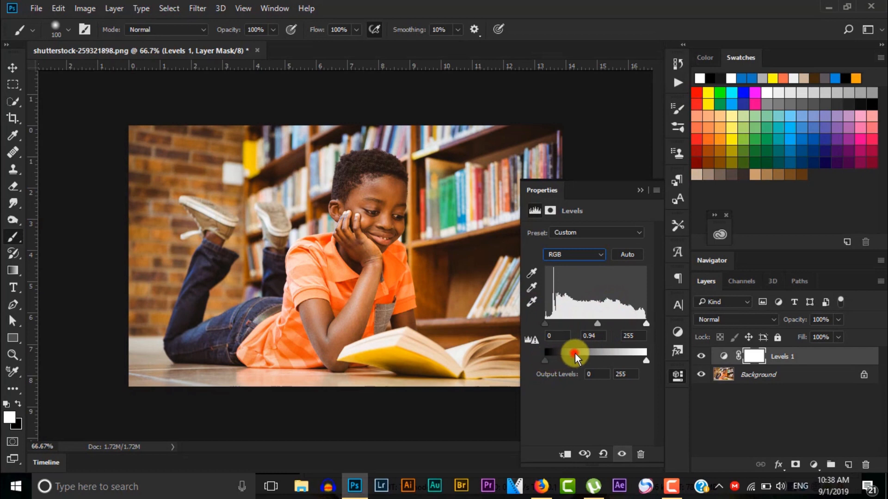
pyautogui.moveTo(544, 360)
pyautogui.mouseDown()
pyautogui.moveTo(593, 355)
pyautogui.moveTo(542, 354)
pyautogui.mouseUp()
pyautogui.moveTo(645, 359)
pyautogui.mouseDown()
pyautogui.moveTo(576, 354)
pyautogui.moveTo(647, 356)
pyautogui.mouseUp()
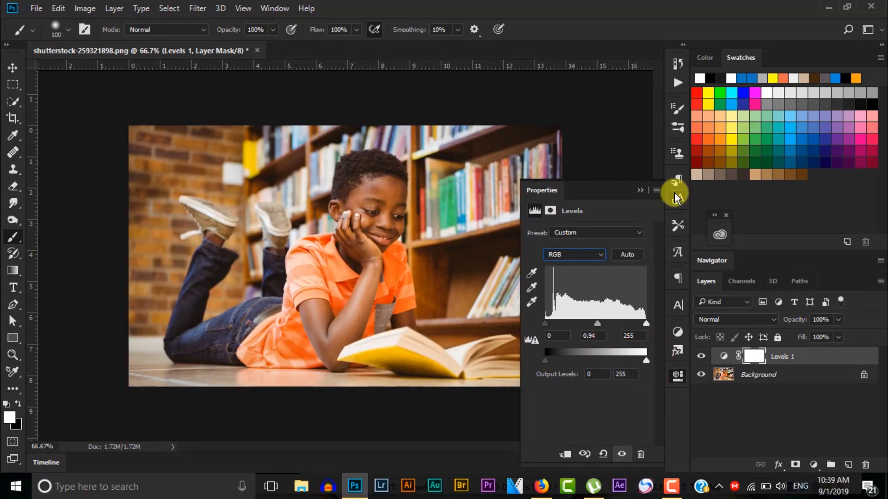
# Delete the Levels adjustment layer.
pyautogui.press('Delete')
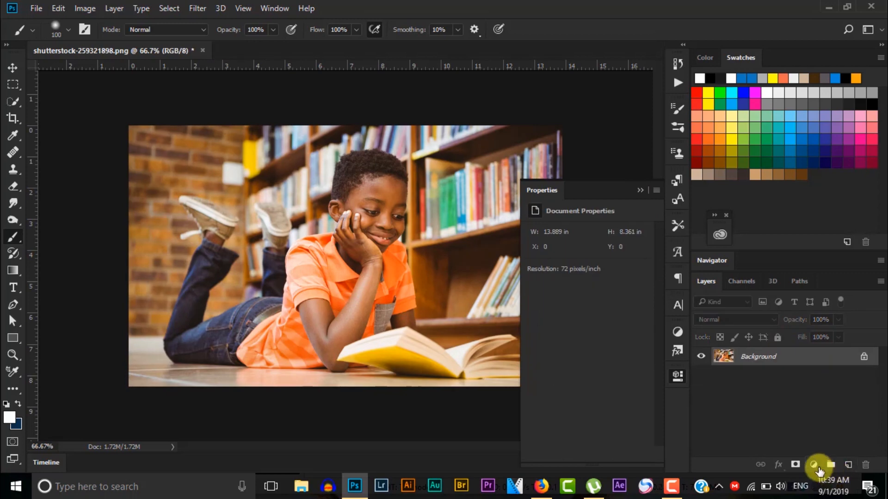
# Add a Curves adjustment layer, try the Linear Contrast (RGB) preset and return the preset to Default.
pyautogui.click(814, 464)
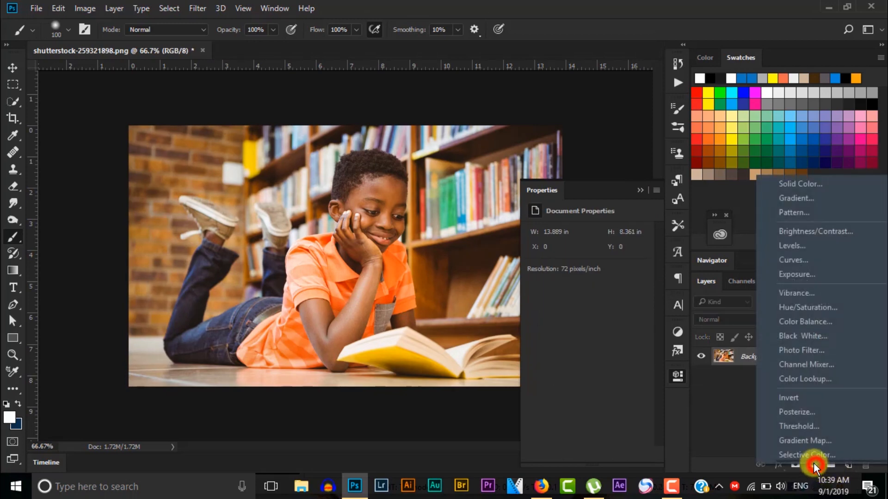
pyautogui.click(809, 264)
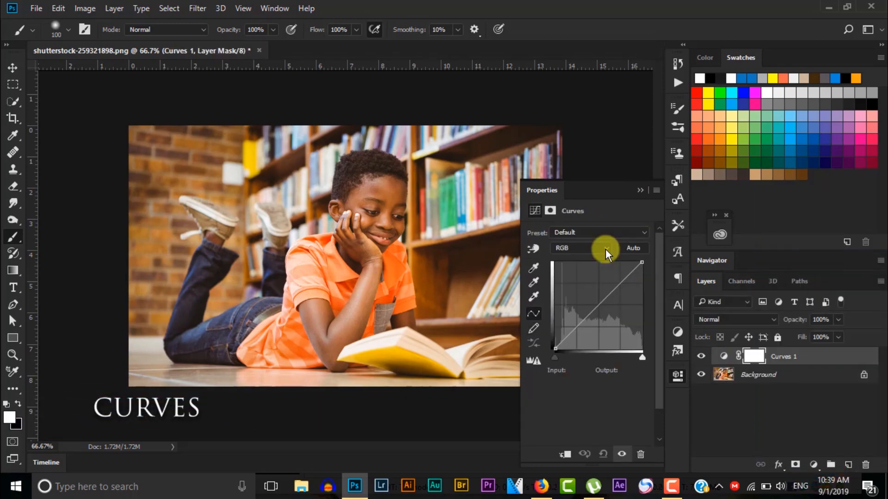
pyautogui.click(635, 233)
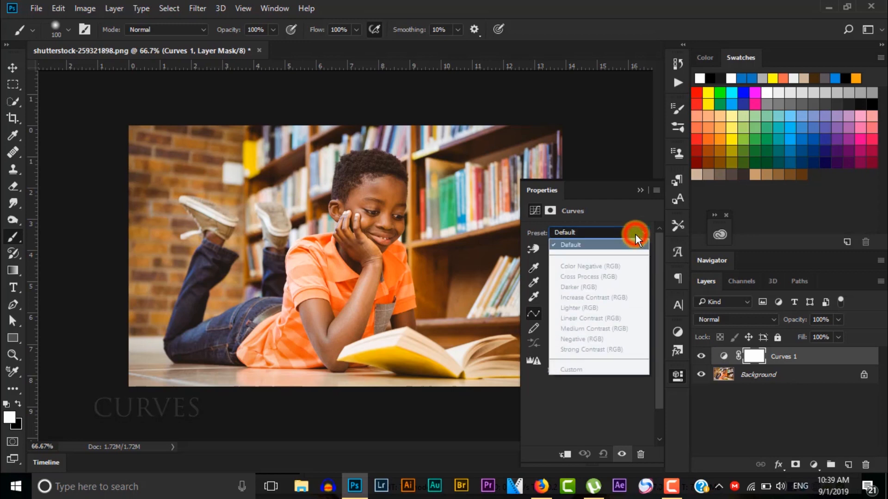
pyautogui.click(618, 319)
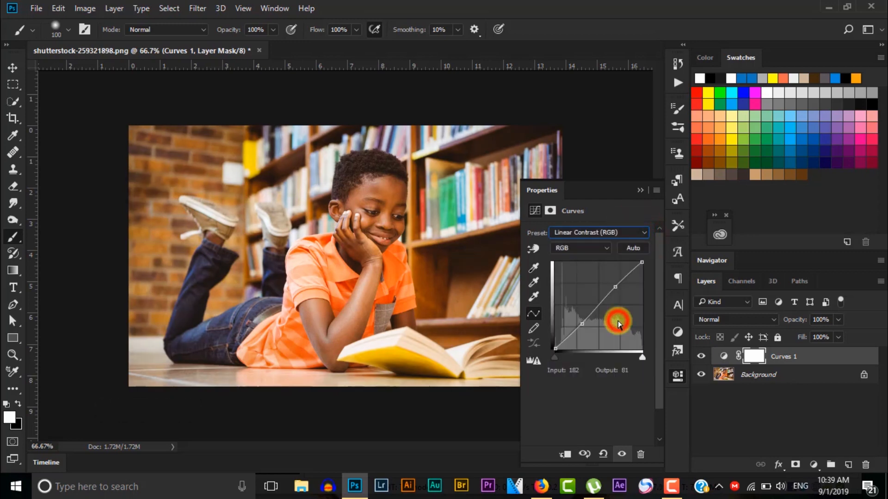
pyautogui.click(606, 233)
pyautogui.click(584, 246)
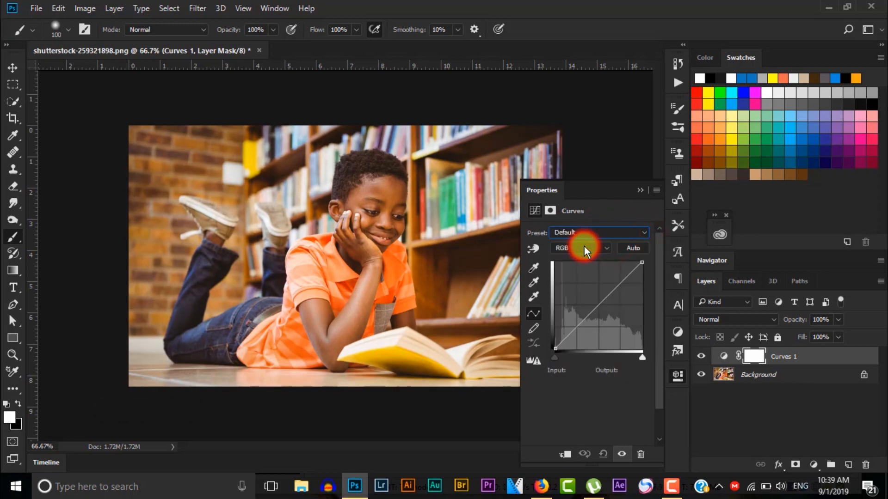
# Keep Curves on the RGB channel and try the black point and white point sliders.
pyautogui.click(567, 248)
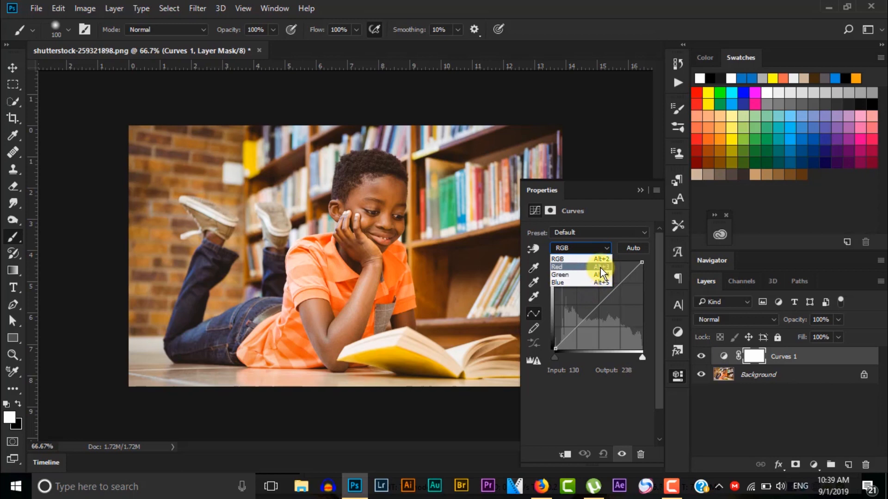
pyautogui.click(589, 379)
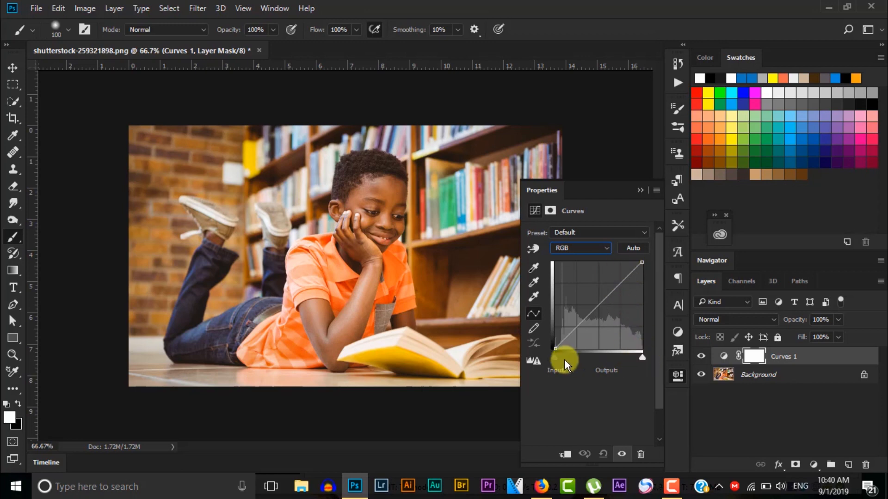
pyautogui.moveTo(551, 359)
pyautogui.mouseDown()
pyautogui.moveTo(589, 357)
pyautogui.moveTo(553, 354)
pyautogui.mouseUp()
pyautogui.moveTo(637, 356)
pyautogui.mouseDown()
pyautogui.moveTo(585, 356)
pyautogui.moveTo(642, 354)
pyautogui.mouseUp()
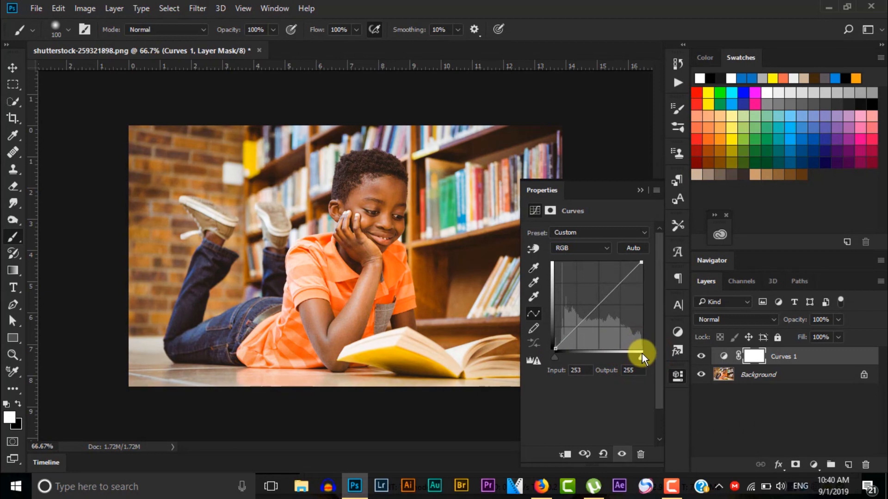
# Use curve points to bend the RGB curve into an S shape, raising the highlights and lowering the darker tones.
pyautogui.click(533, 328)
pyautogui.click(532, 314)
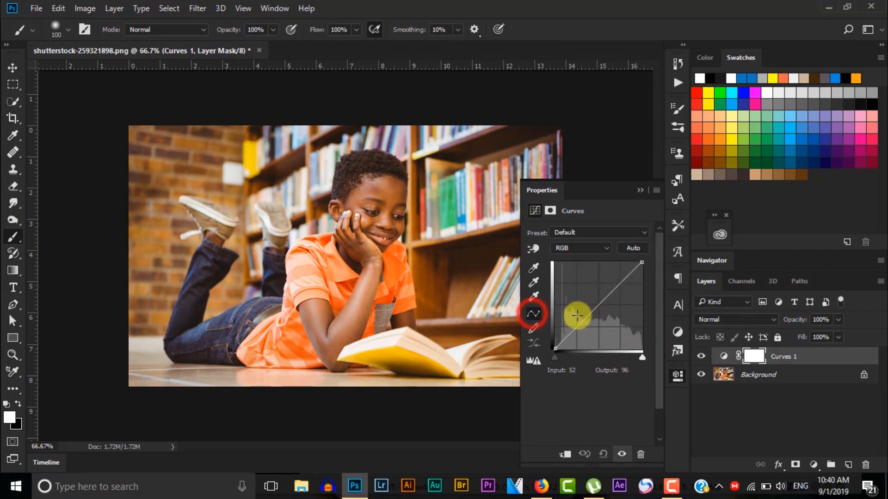
pyautogui.click(590, 314)
pyautogui.moveTo(614, 293); pyautogui.dragTo(613, 278)
pyautogui.moveTo(589, 314); pyautogui.dragTo(592, 321)
# Redraw the curve freehand with the pencil, and apply the automatic curves correction.
pyautogui.click(535, 326)
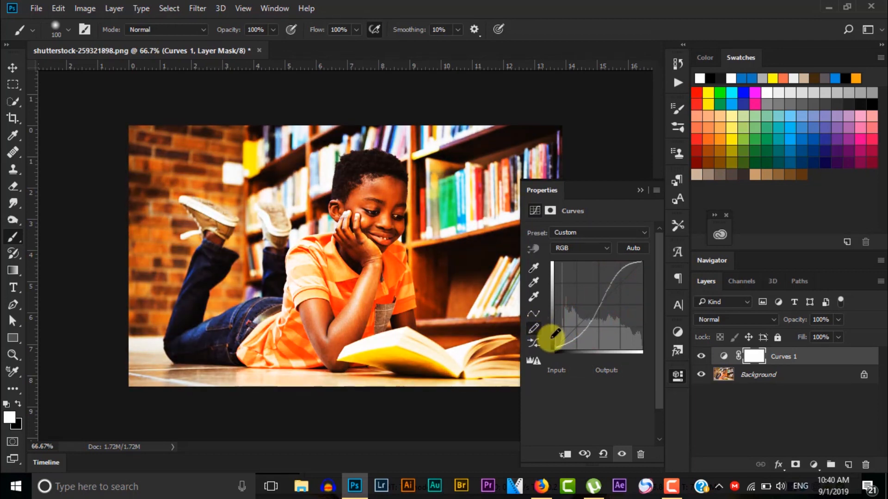
pyautogui.moveTo(557, 344)
pyautogui.mouseDown()
pyautogui.moveTo(586, 330)
pyautogui.moveTo(601, 279)
pyautogui.moveTo(628, 258)
pyautogui.moveTo(674, 257)
pyautogui.mouseUp()
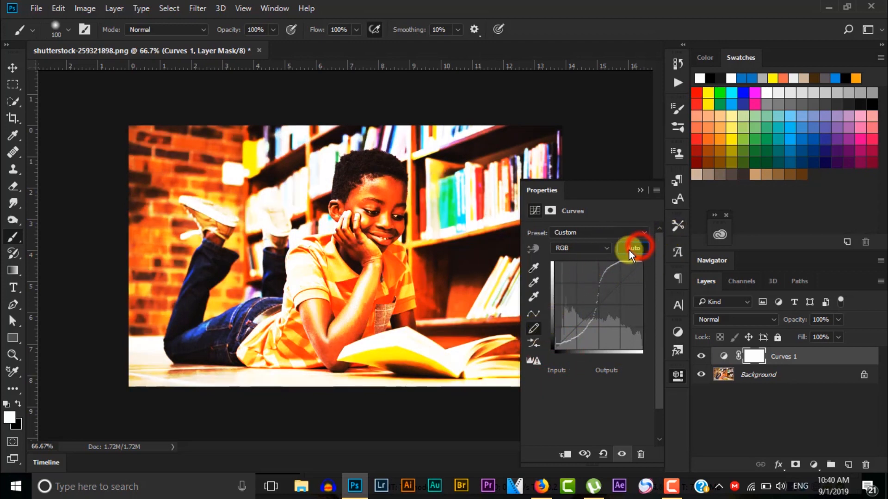
pyautogui.click(629, 250)
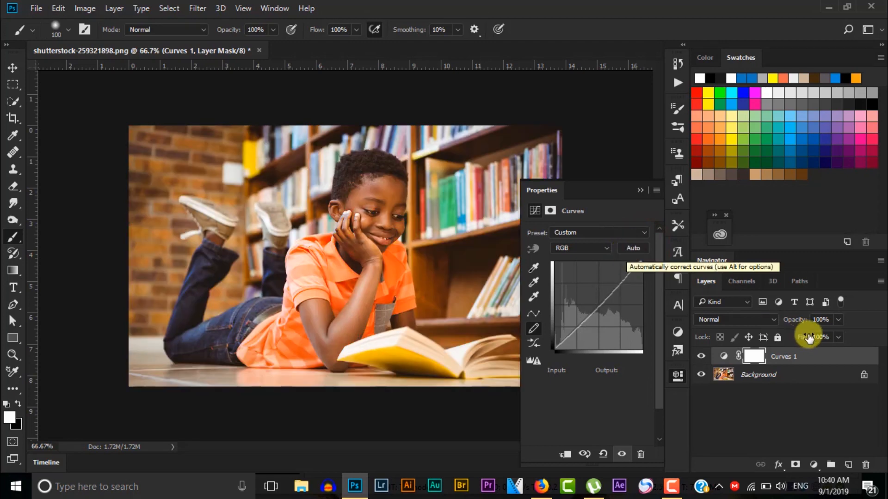
# Replace the Curves layer with an Exposure adjustment layer and keep its Default preset.
pyautogui.click(805, 359)
pyautogui.press('Delete')
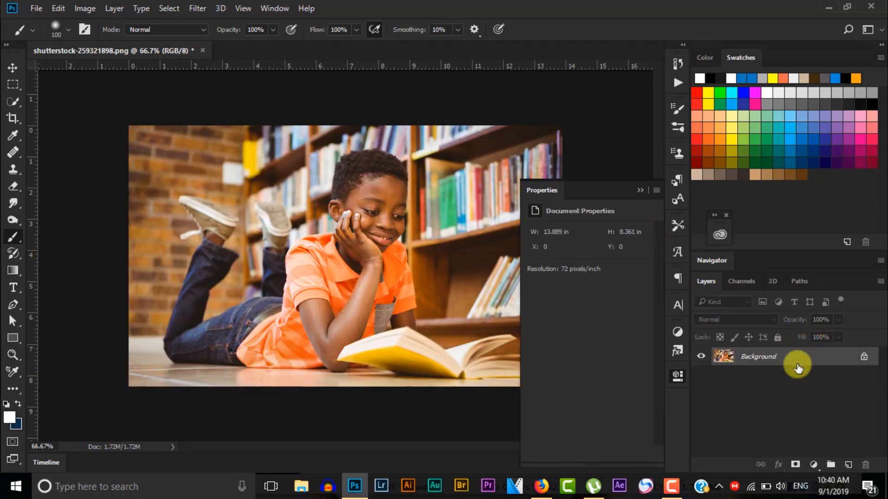
pyautogui.click(811, 465)
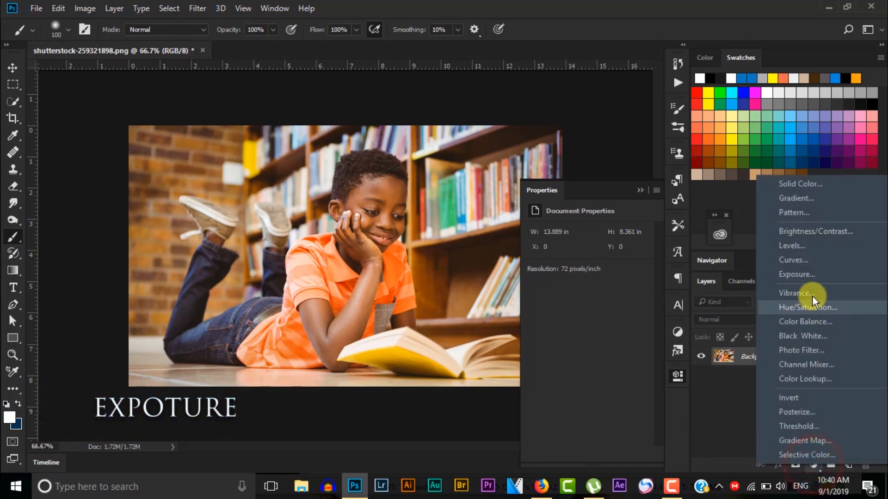
pyautogui.click(814, 274)
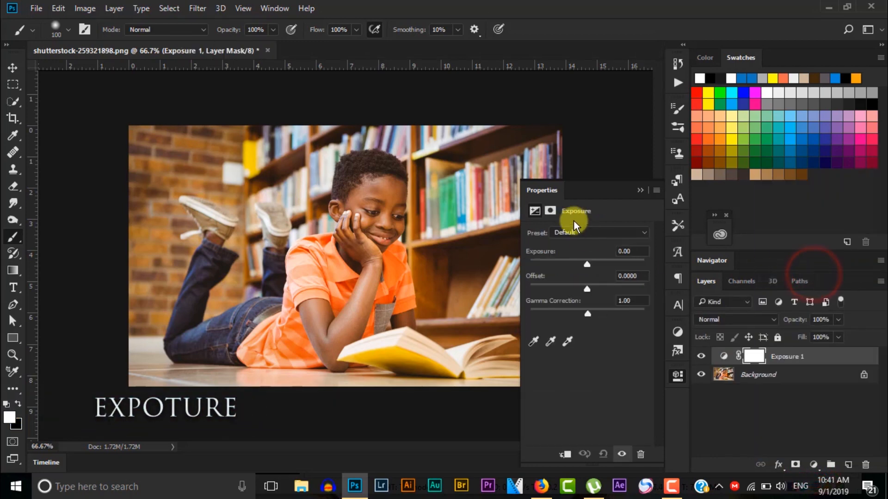
pyautogui.click(603, 232)
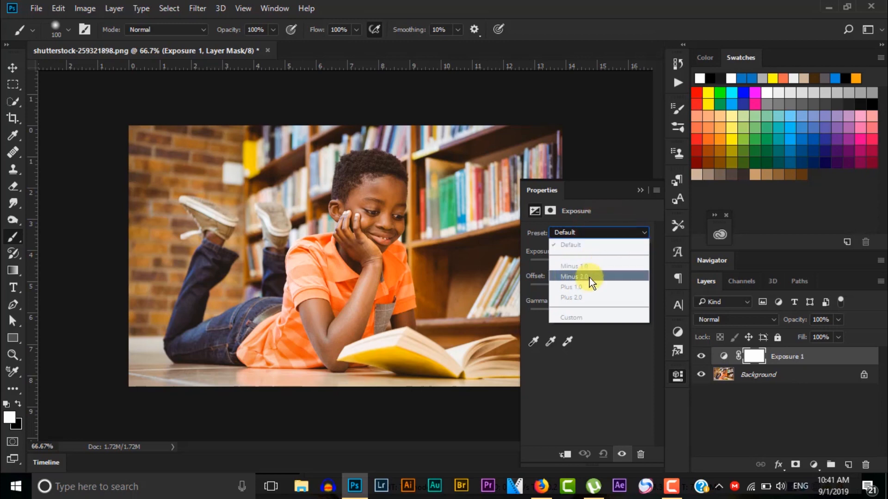
pyautogui.click(587, 352)
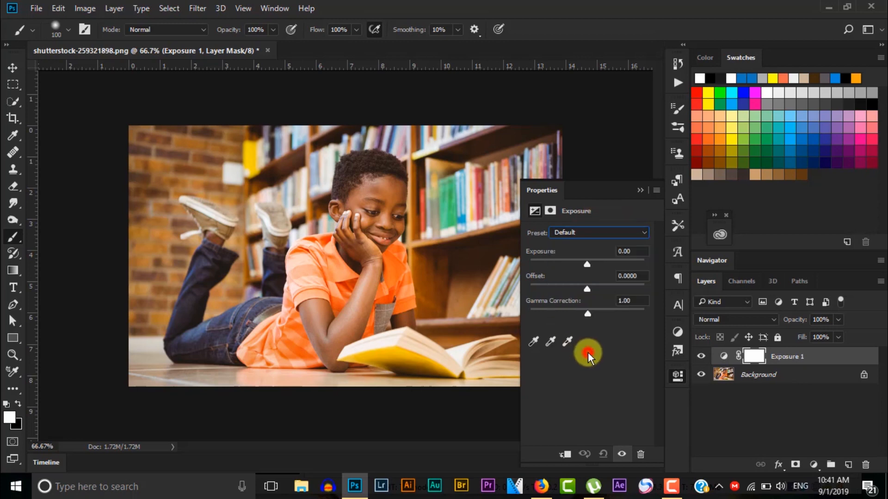
# Set the Exposure layer's exposure to +0.30, offset to -0.0170 and gamma correction to 1.10.
pyautogui.moveTo(588, 262); pyautogui.dragTo(583, 286)
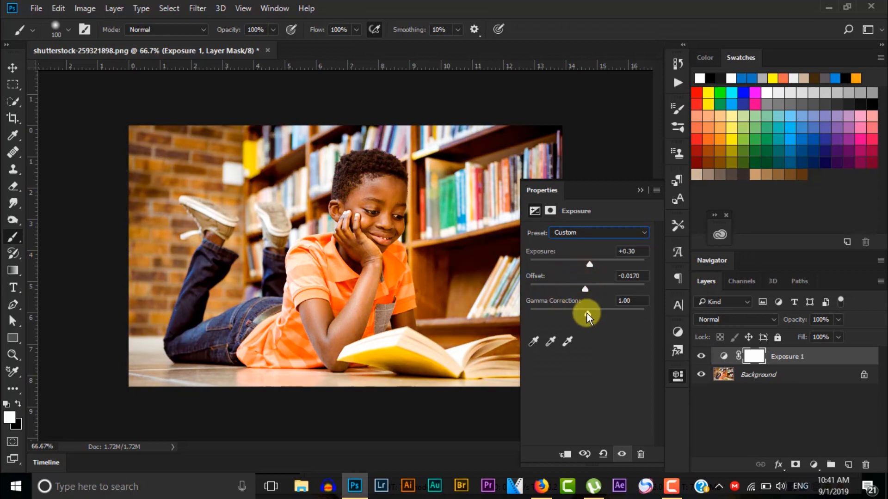
pyautogui.moveTo(586, 313); pyautogui.dragTo(584, 312)
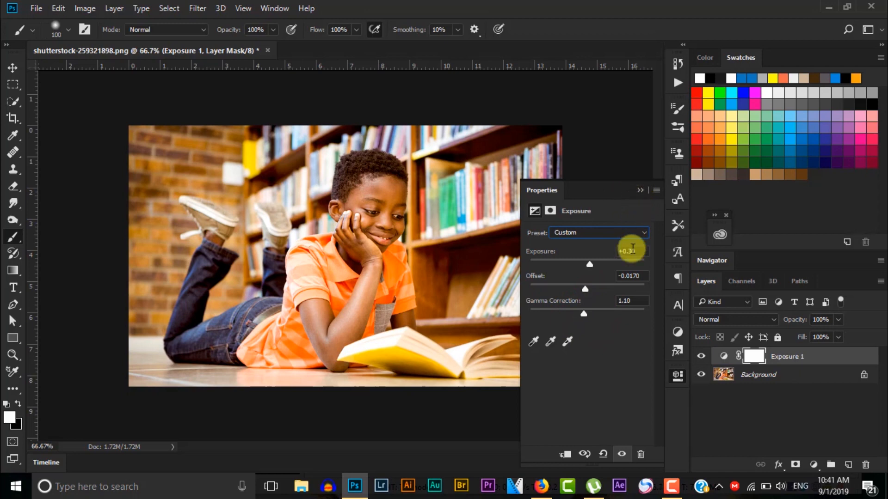
# Replace the Exposure layer with a Vibrance adjustment layer, try vibrance at -100 and set it to +52.
pyautogui.press('Delete')
pyautogui.click(813, 464)
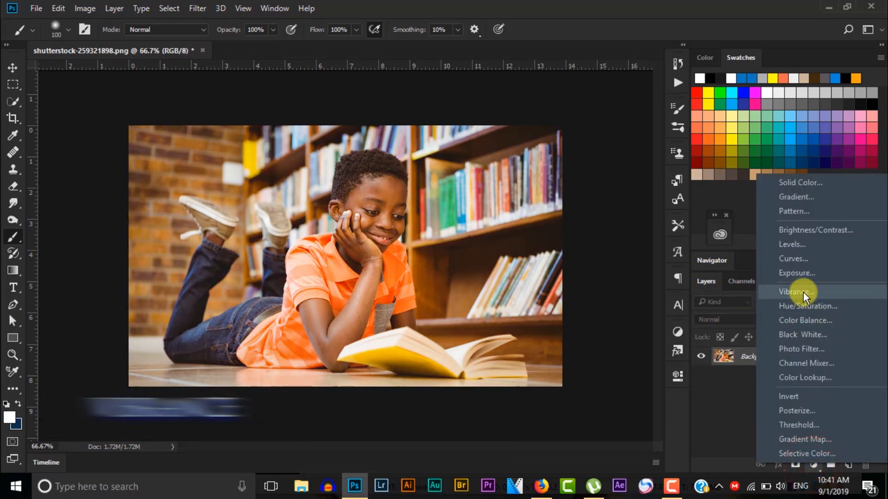
pyautogui.click(797, 292)
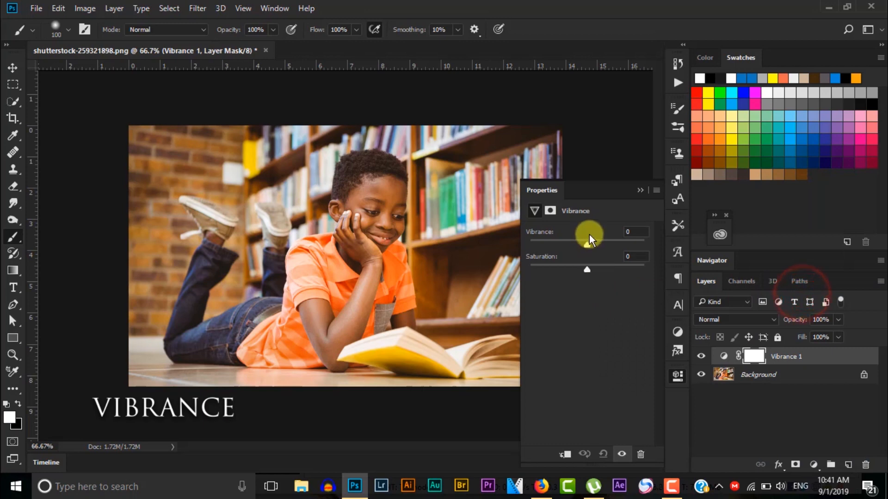
pyautogui.moveTo(586, 245); pyautogui.dragTo(520, 240)
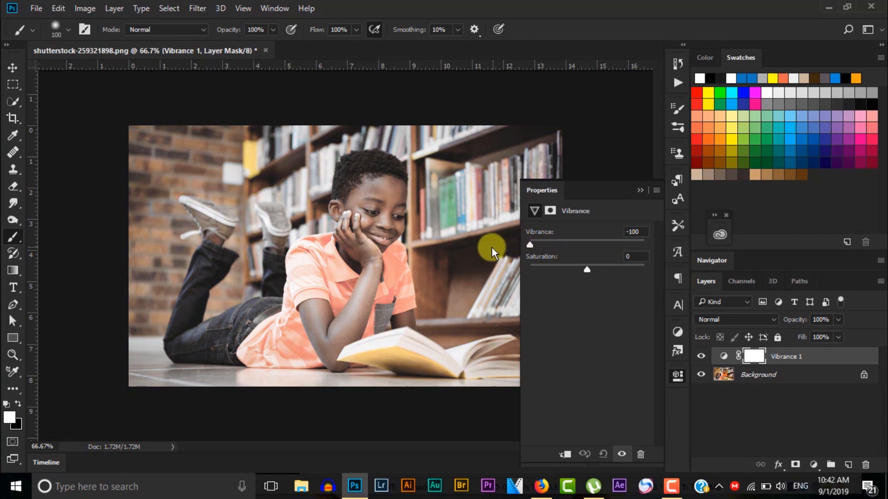
pyautogui.moveTo(520, 245); pyautogui.dragTo(603, 243)
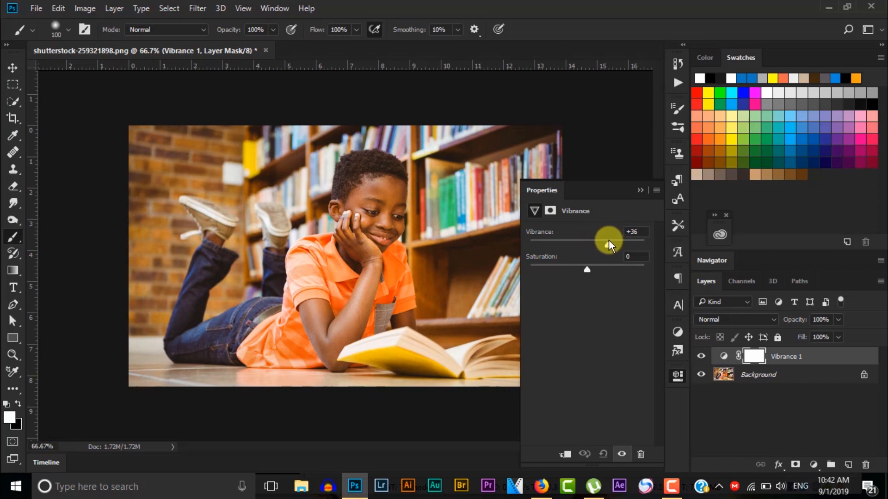
pyautogui.moveTo(615, 241); pyautogui.dragTo(616, 243)
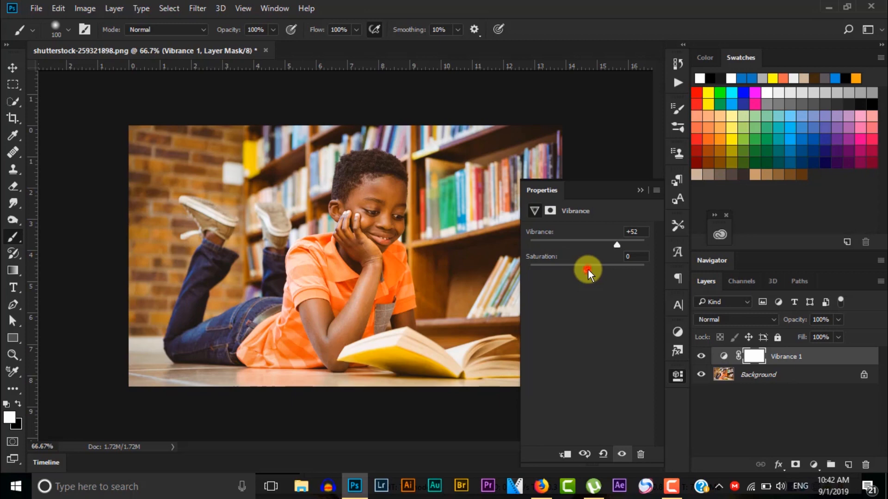
# Try fully desaturating the photo with the Vibrance layer, and return saturation to 0.
pyautogui.moveTo(587, 270); pyautogui.dragTo(430, 347)
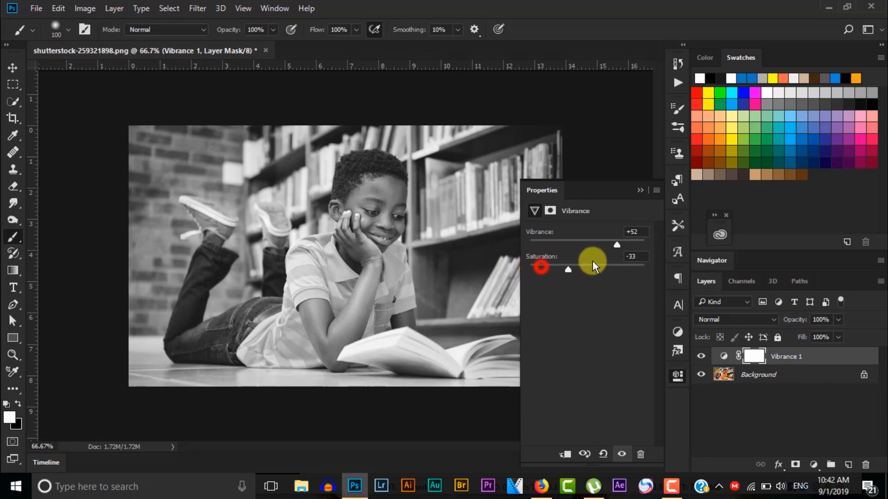
pyautogui.moveTo(593, 262); pyautogui.dragTo(596, 262)
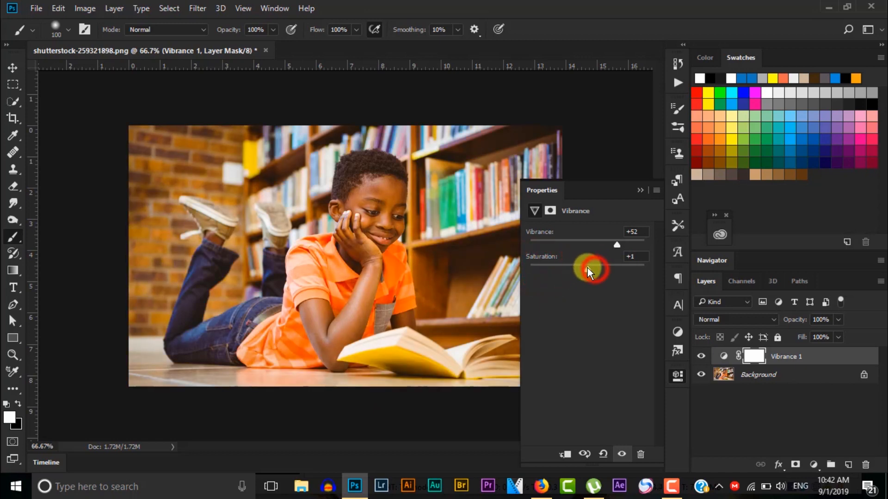
pyautogui.click(587, 267)
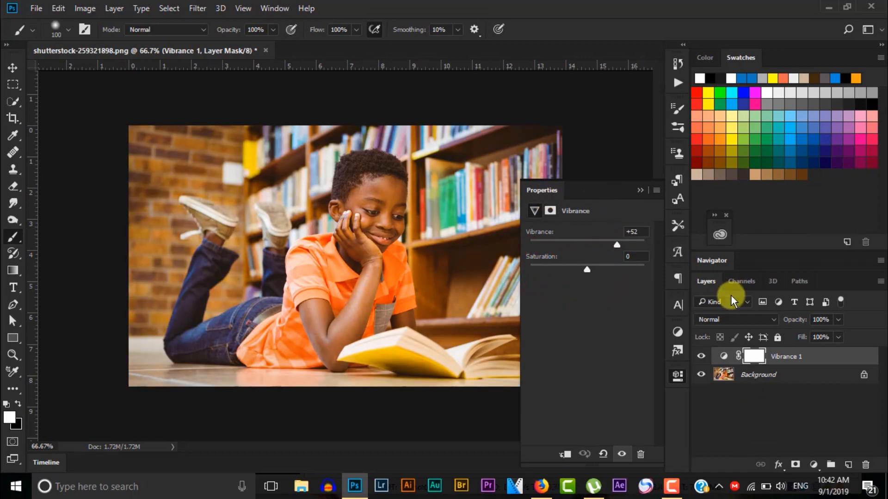
# Set the Vibrance layer's vibrance to 60 and saturation to 40.
pyautogui.click(637, 232)
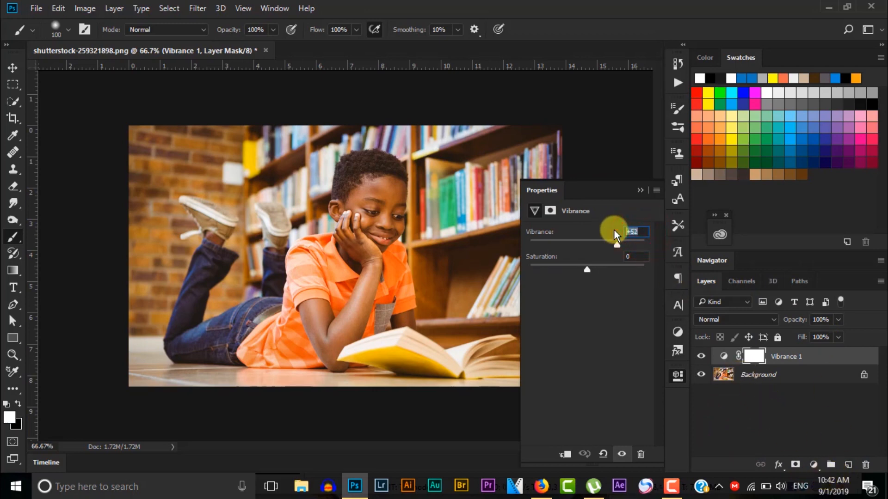
pyautogui.write('0')
pyautogui.click(616, 268)
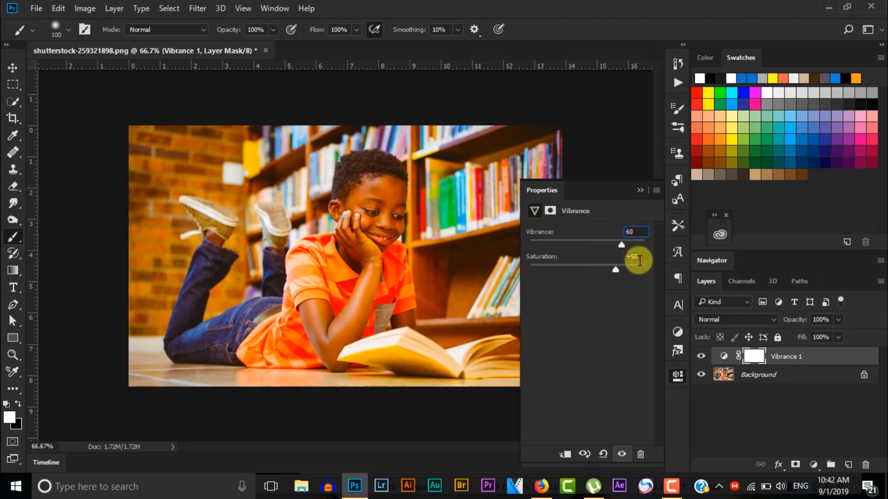
pyautogui.click(638, 258)
pyautogui.write('+')
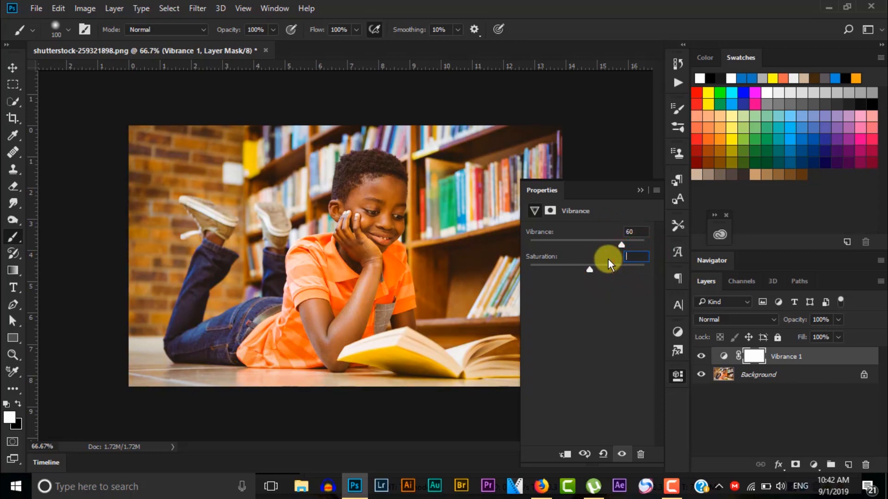
pyautogui.write('0')
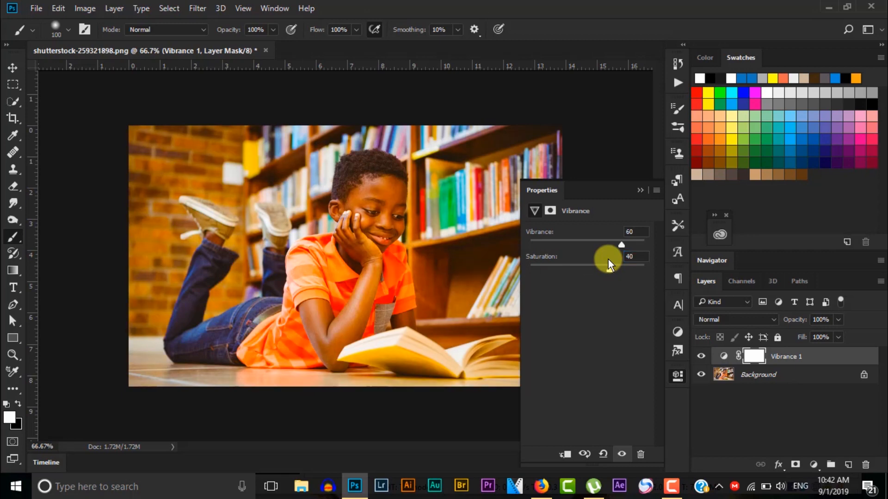
# Replace the Vibrance layer with a Hue/Saturation adjustment layer and apply the Sepia preset.
pyautogui.click(815, 463)
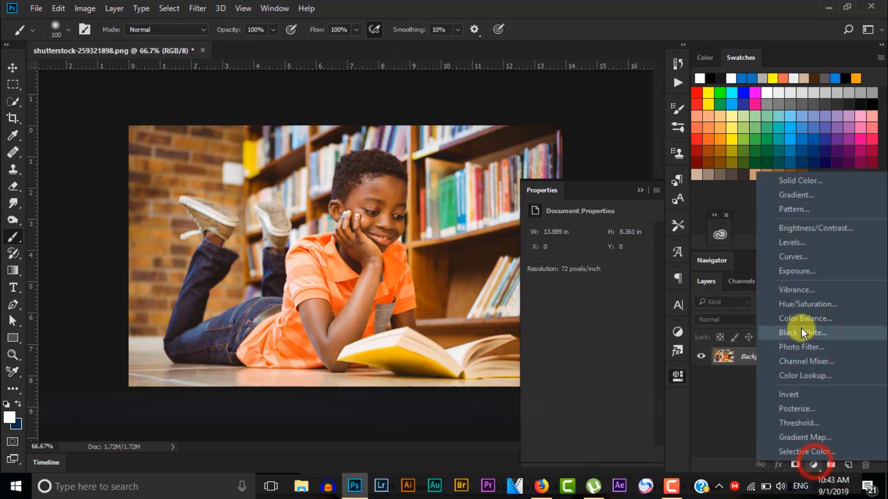
pyautogui.click(803, 304)
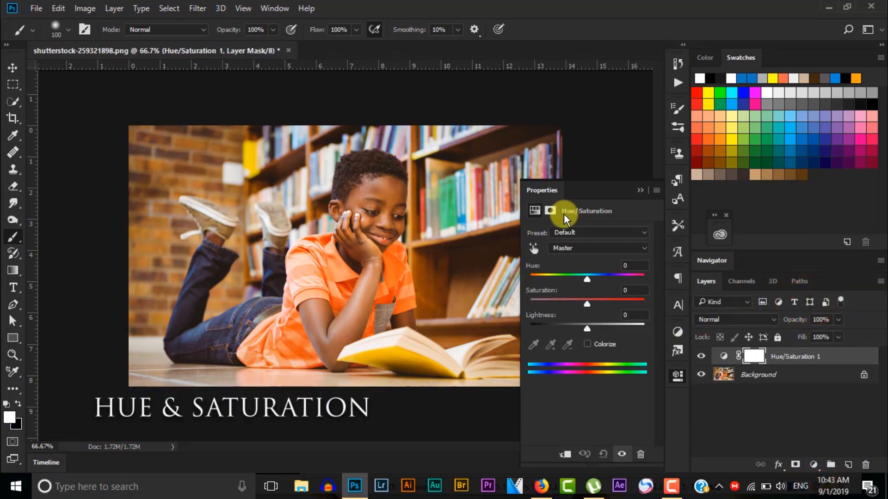
pyautogui.click(598, 233)
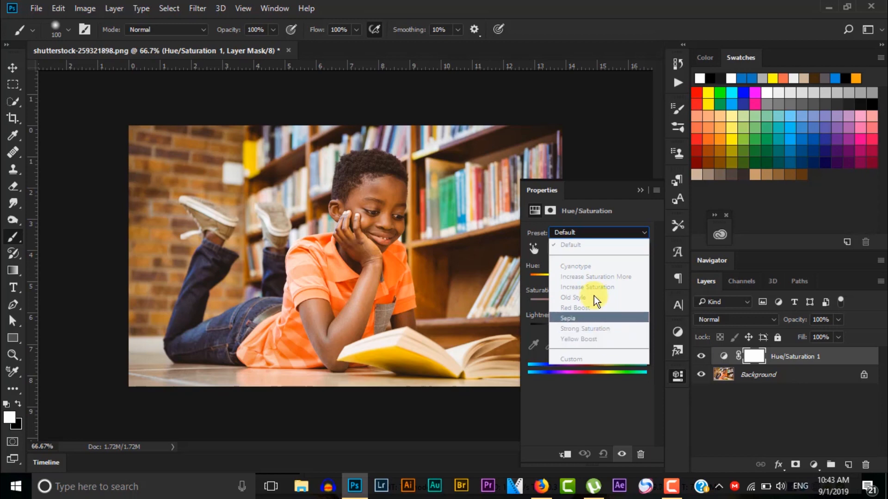
pyautogui.click(599, 317)
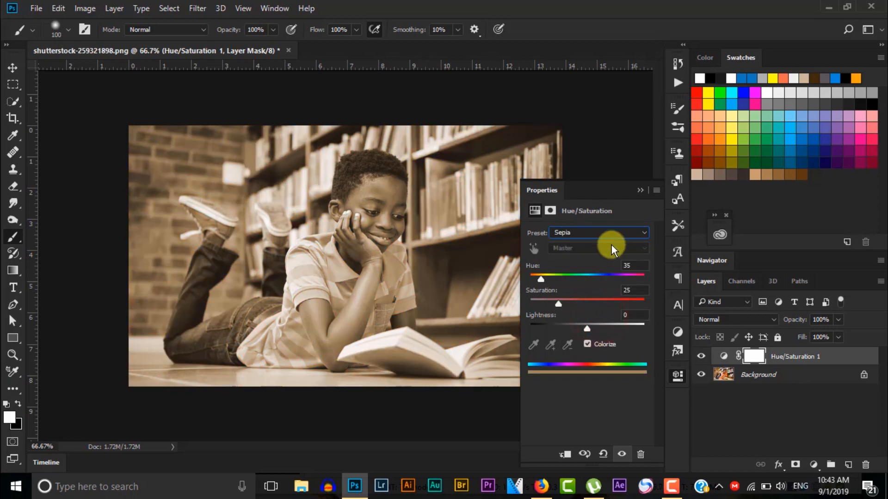
# Return the Hue/Saturation layer to the Default preset, keeping Master as its color range.
pyautogui.hotkey('ctrl', 'z')
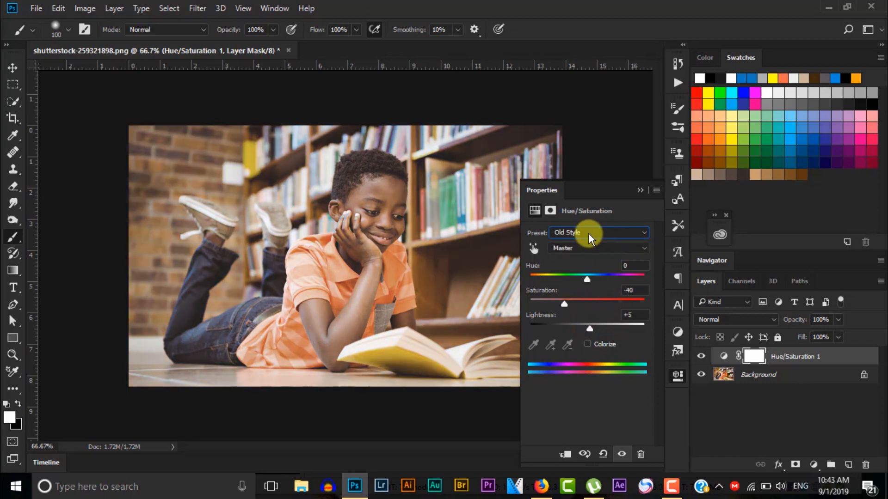
pyautogui.click(589, 234)
pyautogui.click(579, 249)
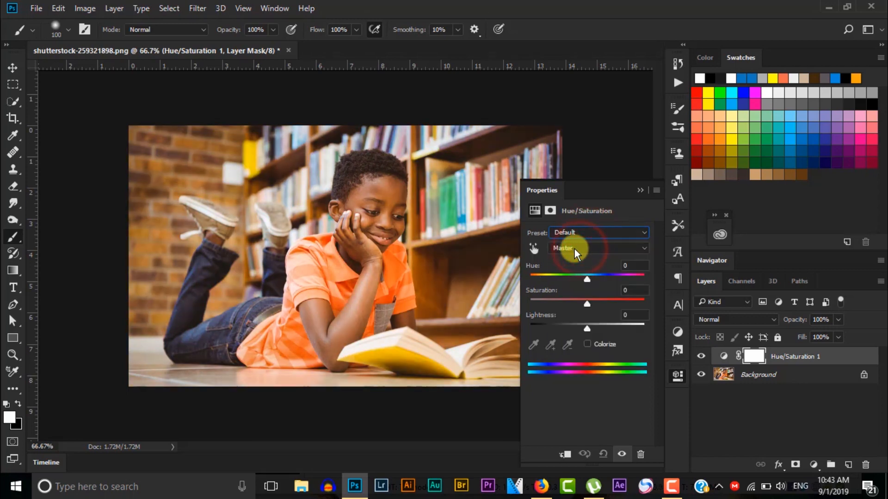
pyautogui.click(574, 249)
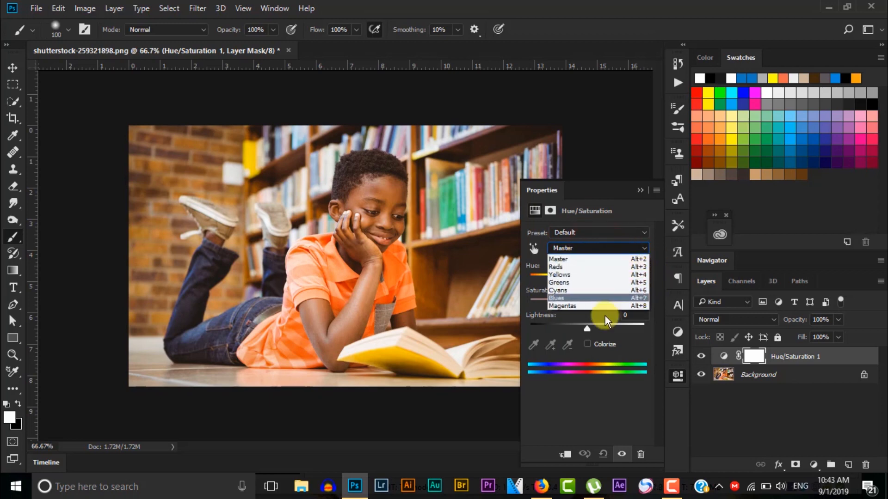
pyautogui.click(583, 247)
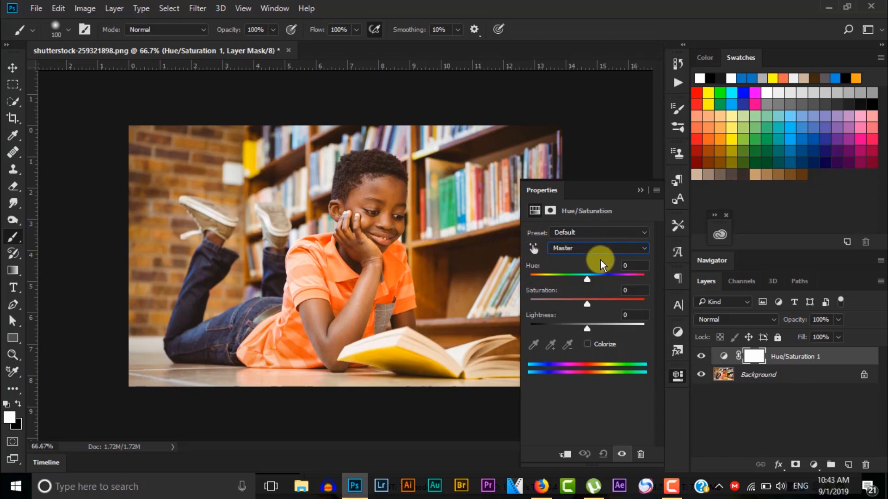
# Try the Hue/Saturation layer's master range at hue +130, saturation -5 and lightness -44.
pyautogui.moveTo(585, 280); pyautogui.dragTo(637, 280)
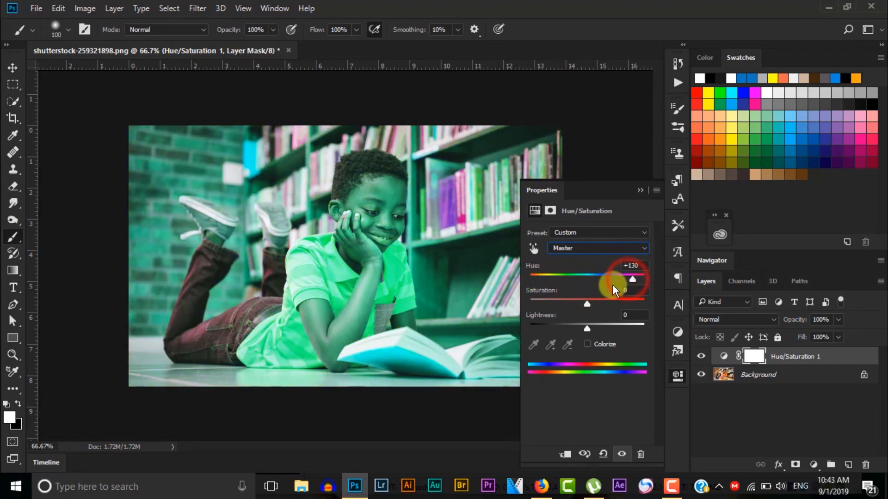
pyautogui.moveTo(587, 303)
pyautogui.mouseDown()
pyautogui.moveTo(639, 302)
pyautogui.moveTo(497, 298)
pyautogui.moveTo(580, 293)
pyautogui.mouseUp()
pyautogui.moveTo(587, 324); pyautogui.dragTo(581, 306)
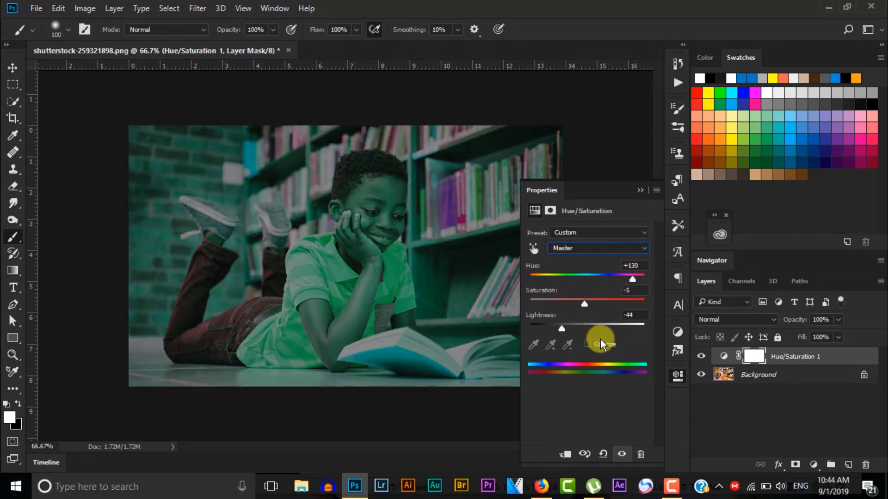
# Colorize the photo with the Hue/Saturation layer at hue 33, saturation 43 and lightness -5.
pyautogui.click(587, 344)
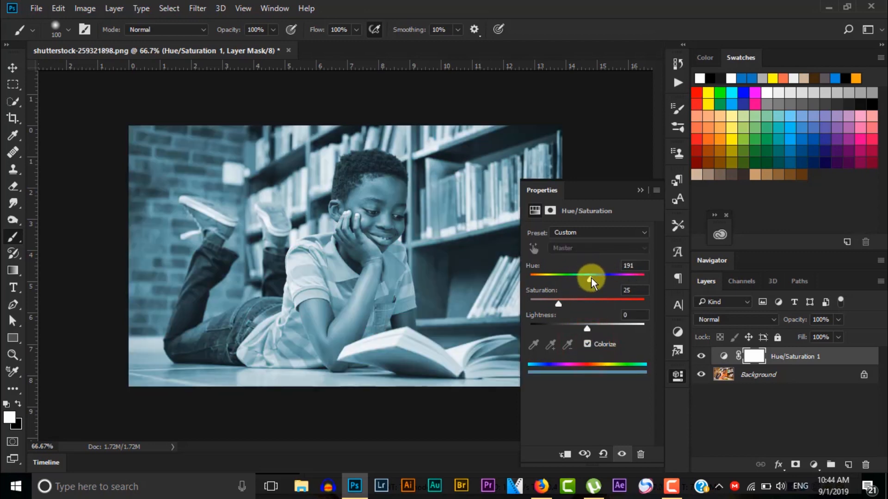
pyautogui.moveTo(591, 277); pyautogui.dragTo(540, 277)
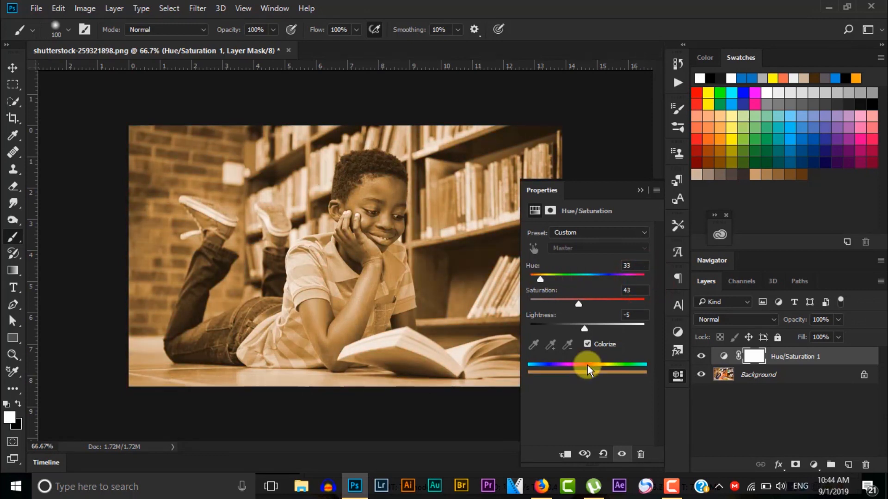
# Replace the Hue/Saturation layer with a Color Balance adjustment layer.
pyautogui.click(778, 356)
pyautogui.press('Delete')
pyautogui.click(813, 465)
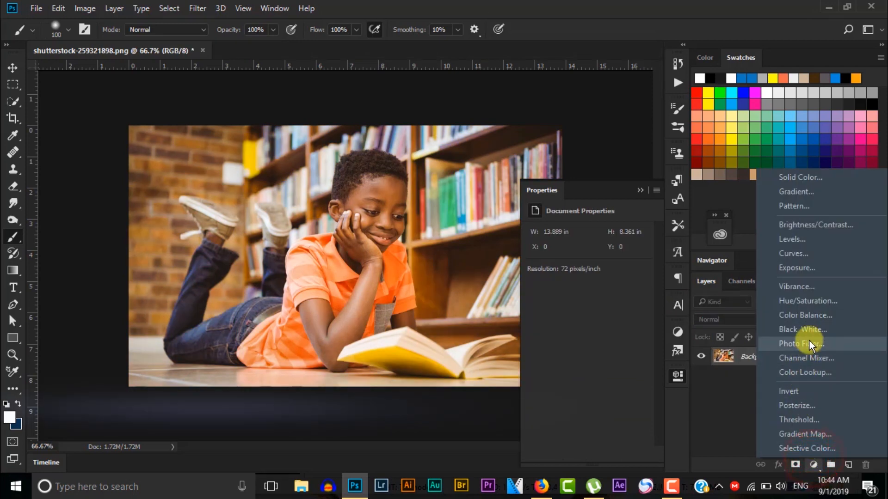
pyautogui.click(815, 317)
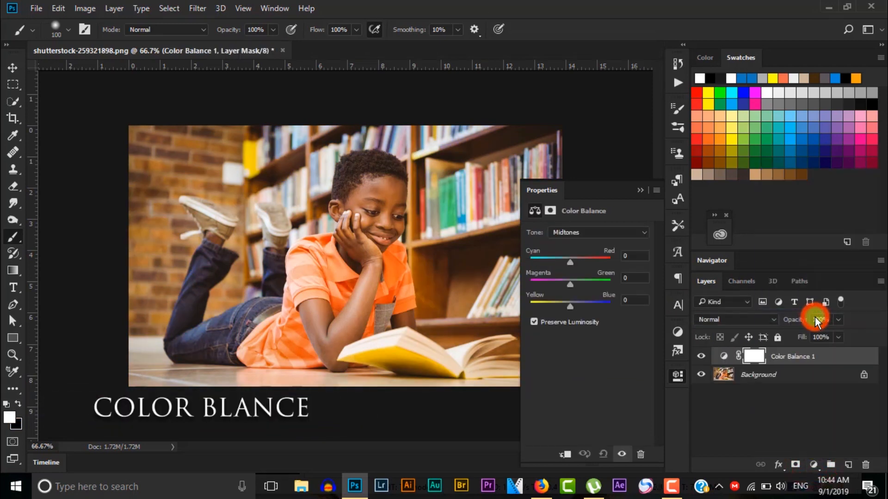
# Switch the Color Balance layer's tone to Shadows and back to Midtones.
pyautogui.click(609, 231)
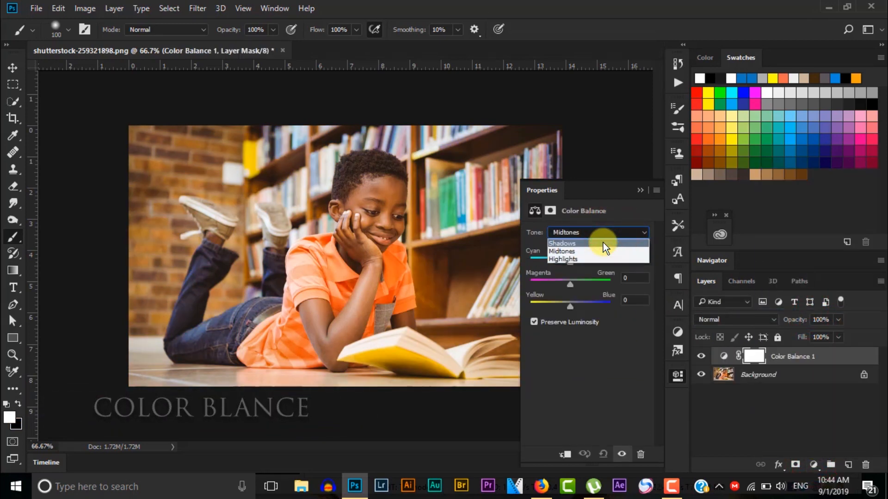
pyautogui.click(603, 242)
pyautogui.click(610, 232)
pyautogui.click(597, 249)
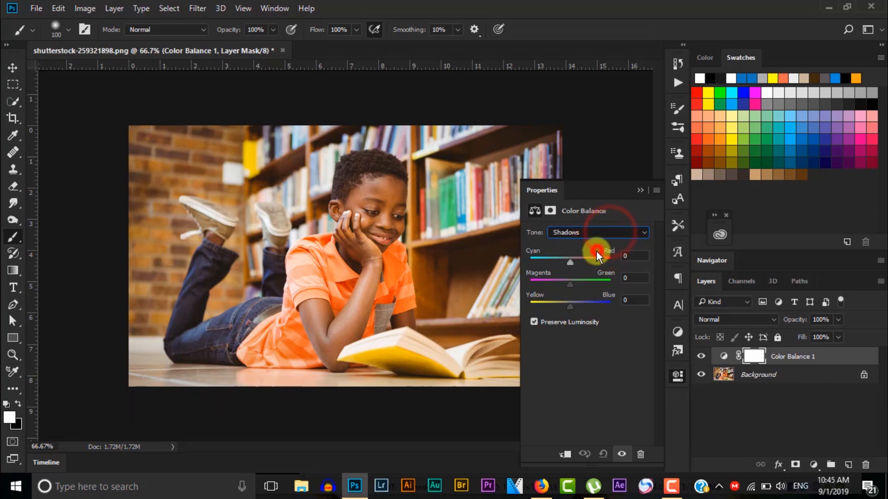
pyautogui.click(611, 232)
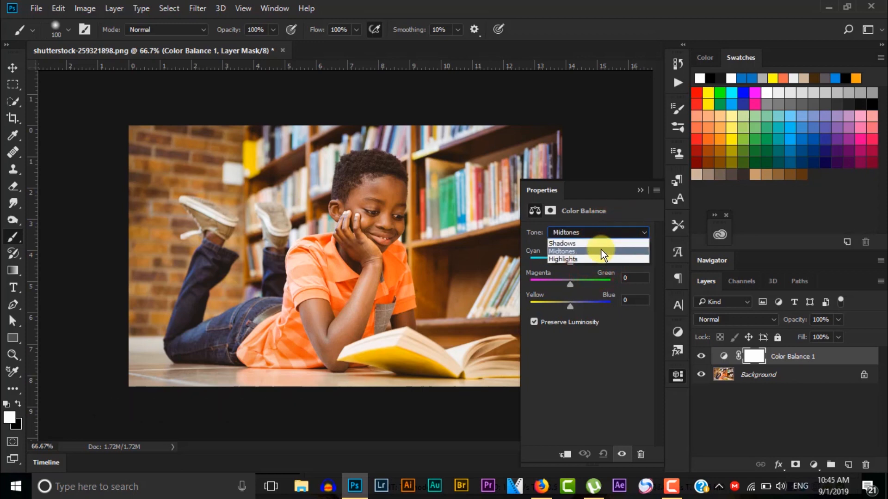
pyautogui.click(600, 249)
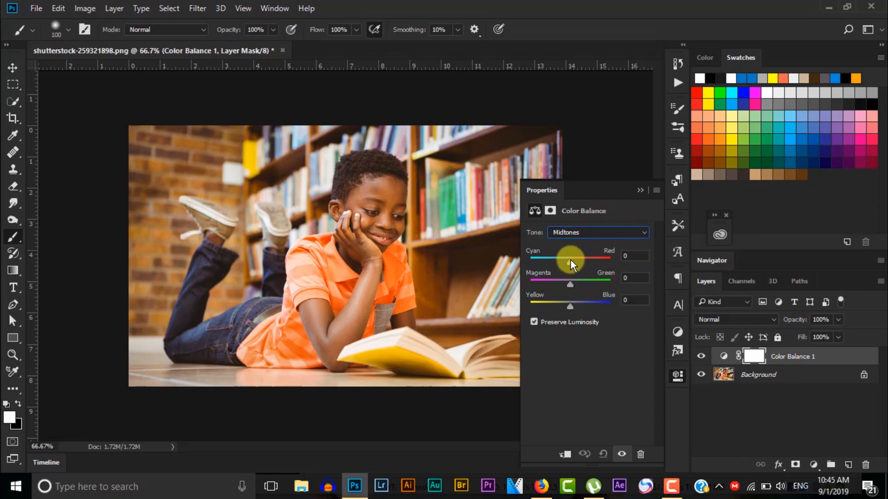
# Set the Color Balance midtones to red +16, green +68 and blue +82, and toggle Preserve Luminosity.
pyautogui.moveTo(570, 259)
pyautogui.mouseDown()
pyautogui.moveTo(554, 258)
pyautogui.moveTo(589, 254)
pyautogui.moveTo(590, 281)
pyautogui.moveTo(544, 280)
pyautogui.moveTo(575, 280)
pyautogui.moveTo(575, 257)
pyautogui.mouseUp()
pyautogui.moveTo(572, 303)
pyautogui.mouseDown()
pyautogui.moveTo(589, 307)
pyautogui.moveTo(556, 301)
pyautogui.moveTo(580, 301)
pyautogui.mouseUp()
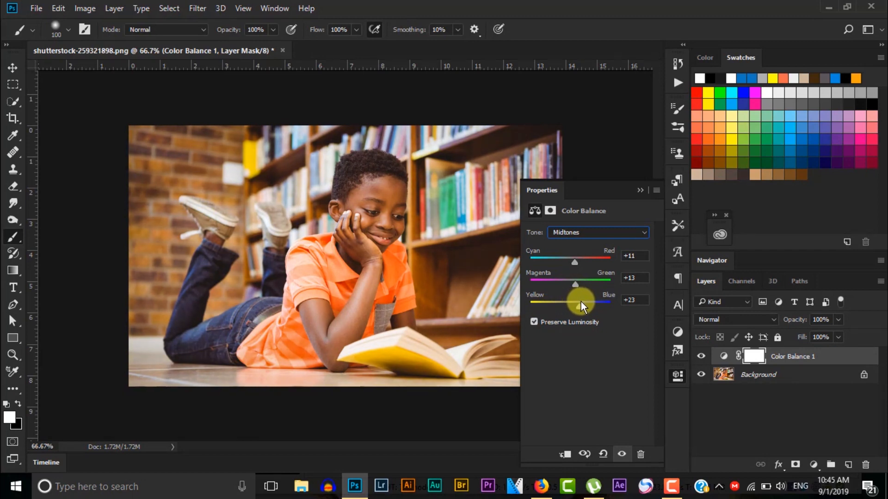
pyautogui.moveTo(588, 260); pyautogui.dragTo(604, 302)
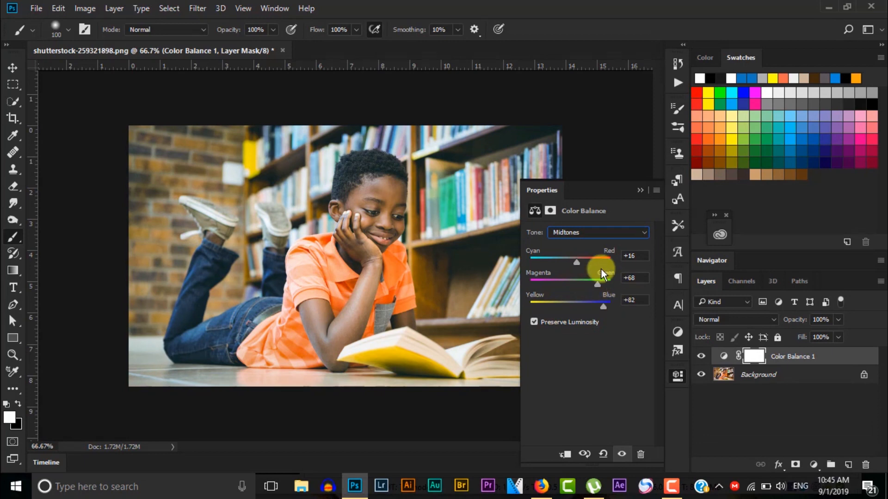
pyautogui.click(533, 321)
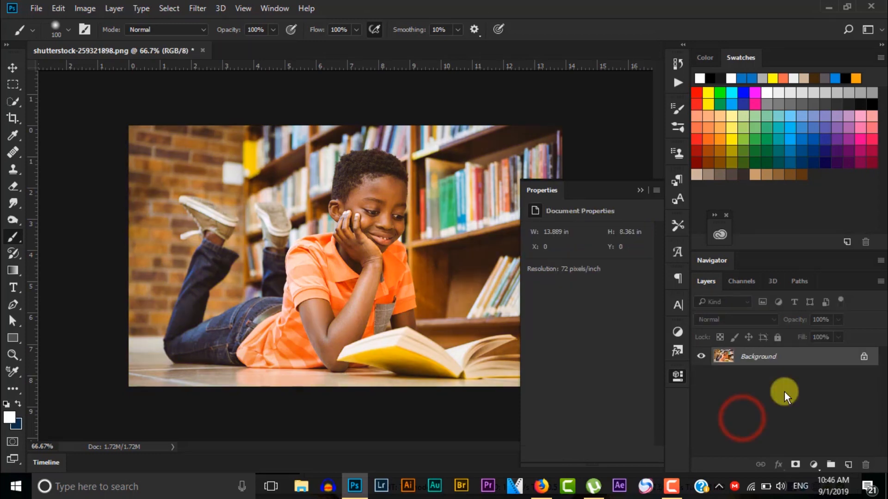
# Replace the Color Balance layer with a Black & White adjustment layer and apply the Blue Filter preset.
pyautogui.click(812, 465)
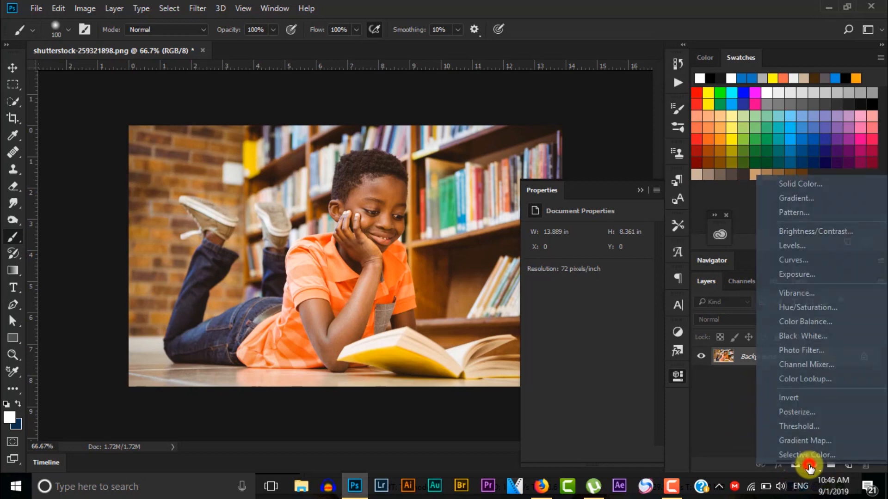
pyautogui.click(806, 338)
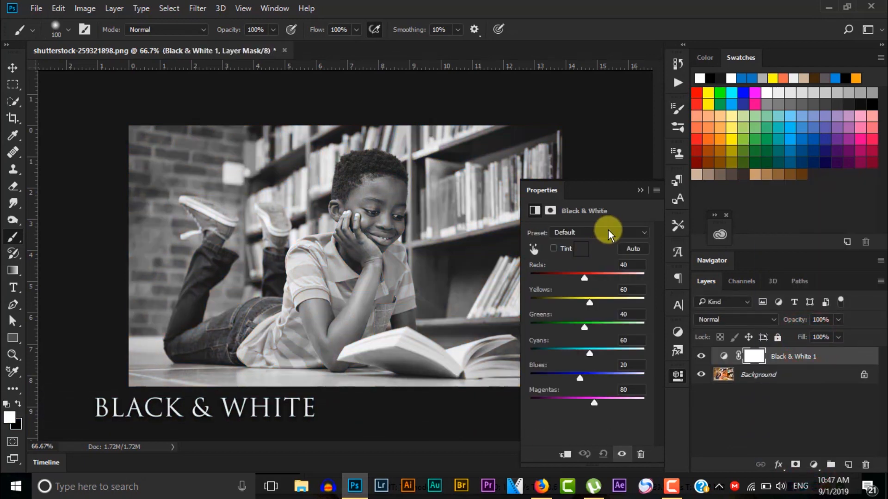
pyautogui.click(609, 230)
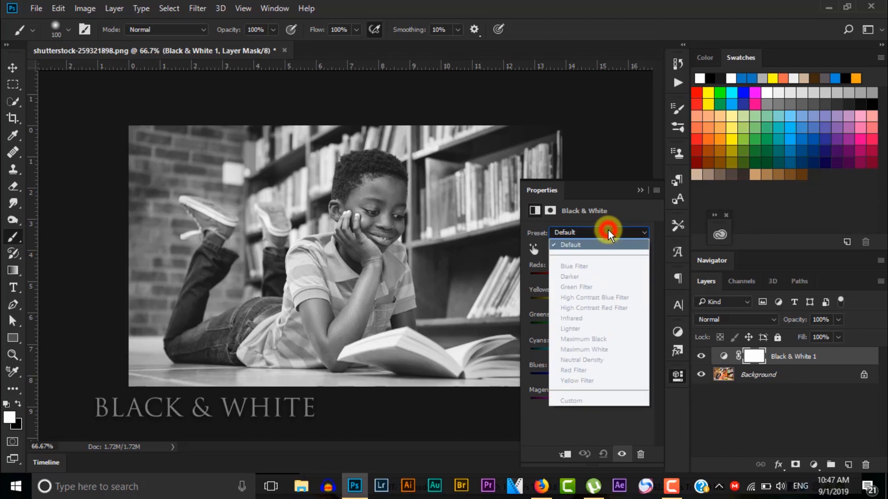
pyautogui.click(598, 265)
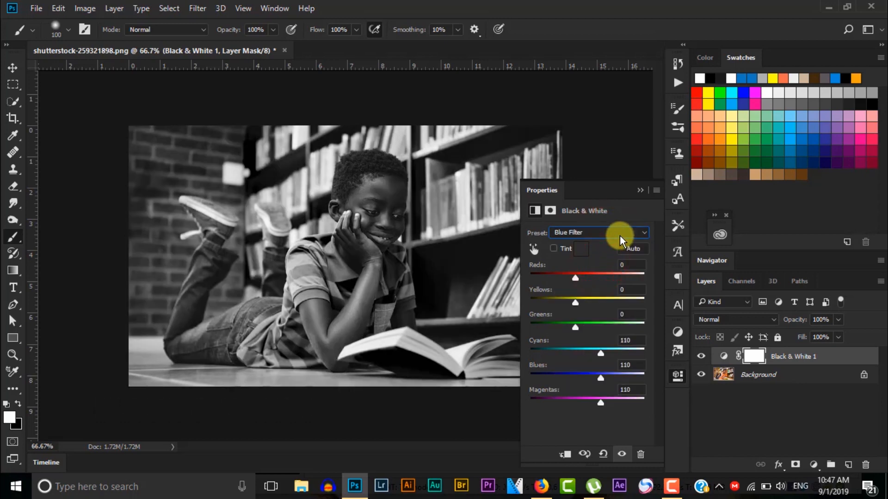
# Try the Black & White presets up to High Contrast Red Filter and compare with the original by toggling the layer's visibility.
pyautogui.press('Down')
pyautogui.press('Down')
pyautogui.press('Down')
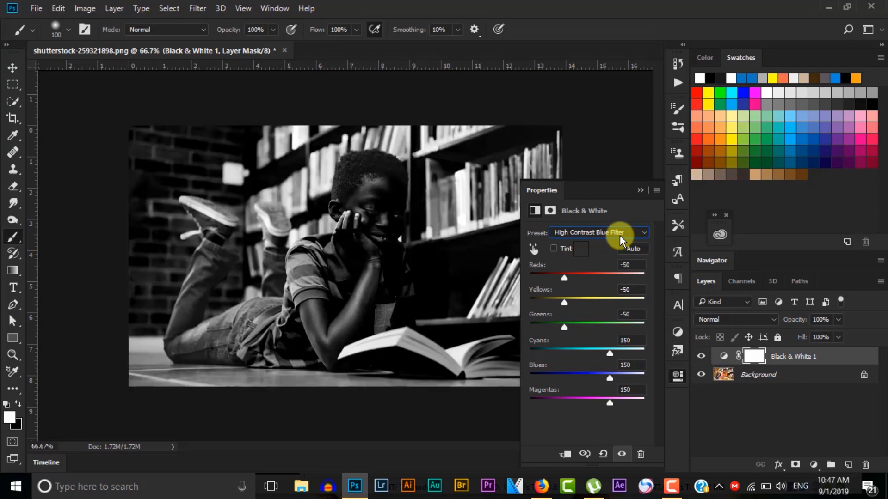
pyautogui.press('Down')
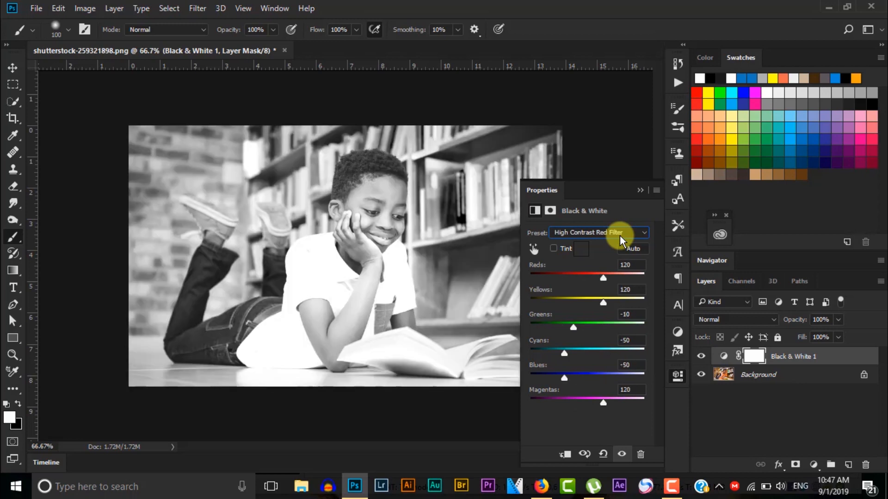
pyautogui.click(700, 357)
pyautogui.click(700, 357)
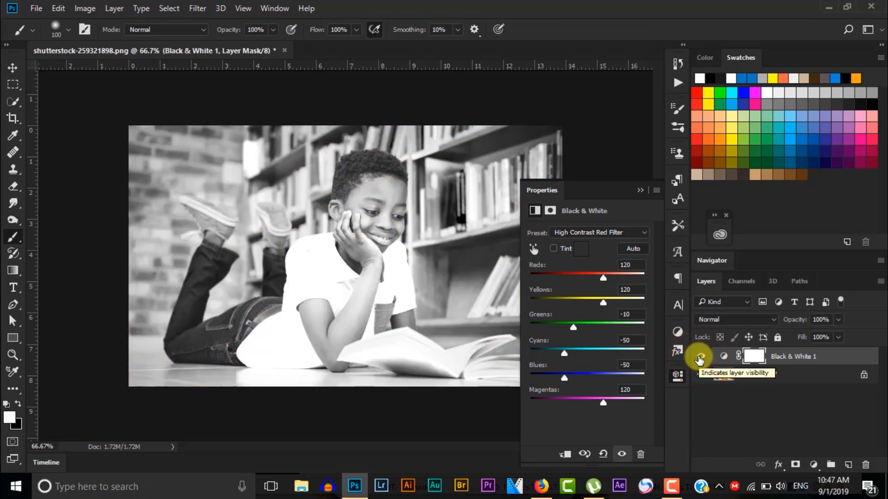
# Apply the Darker preset to the Black & White layer and compare it with the color photo by hiding and showing the layer.
pyautogui.click(700, 356)
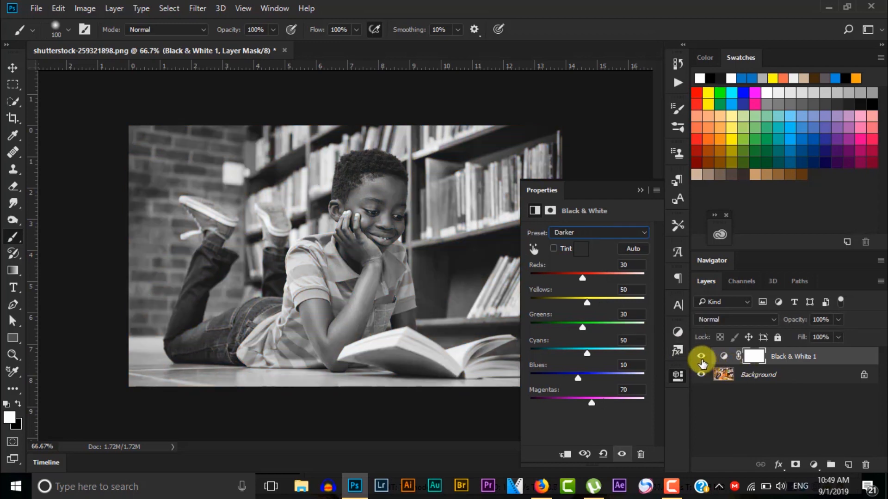
pyautogui.click(701, 359)
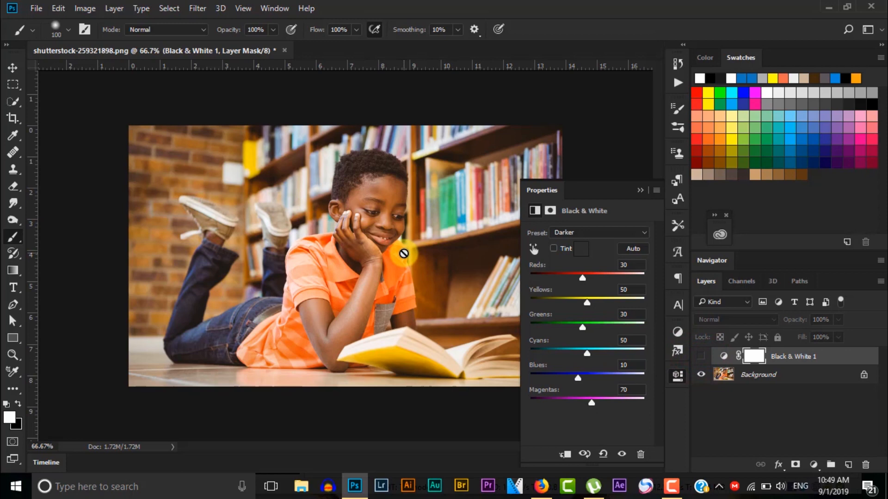
pyautogui.click(700, 357)
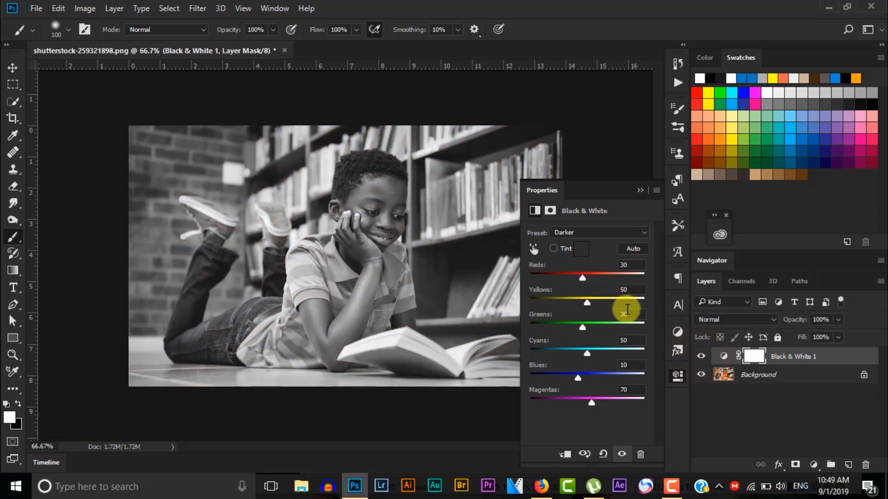
# Set the Black & White layer's reds to 172 and yellows to -32, and compare with the original colors.
pyautogui.moveTo(584, 276); pyautogui.dragTo(568, 297)
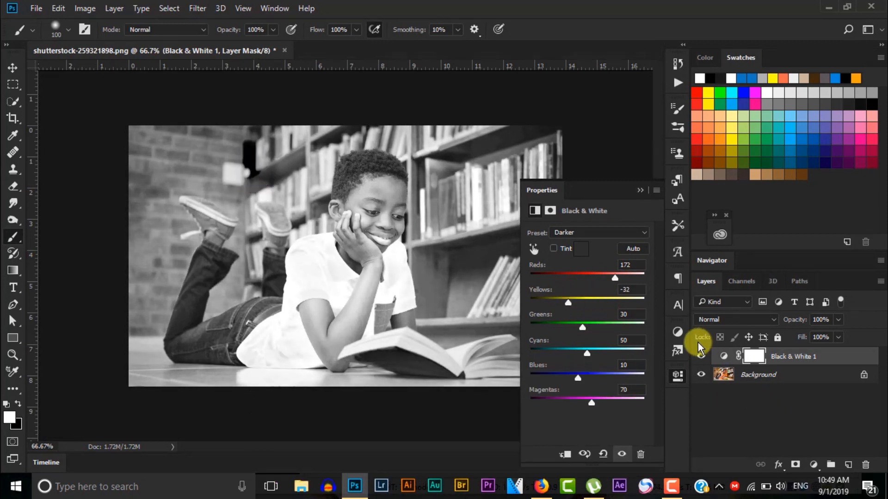
pyautogui.click(700, 356)
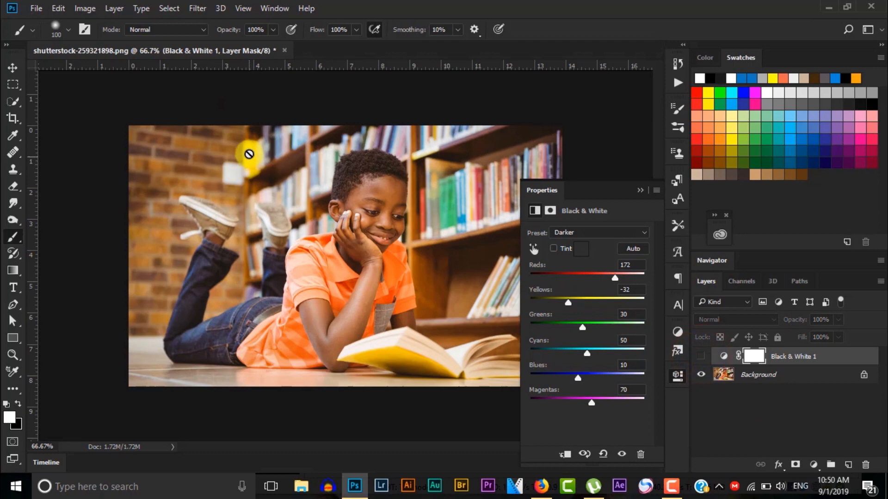
pyautogui.click(701, 356)
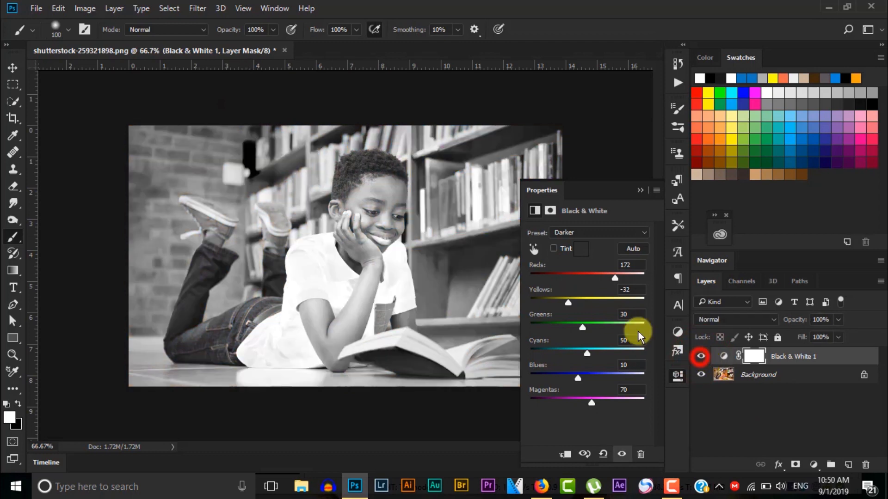
# Set the Black & White layer's yellows to -163 and greens to -135, and compare the photo with the layer hidden and shown.
pyautogui.moveTo(565, 303); pyautogui.dragTo(538, 303)
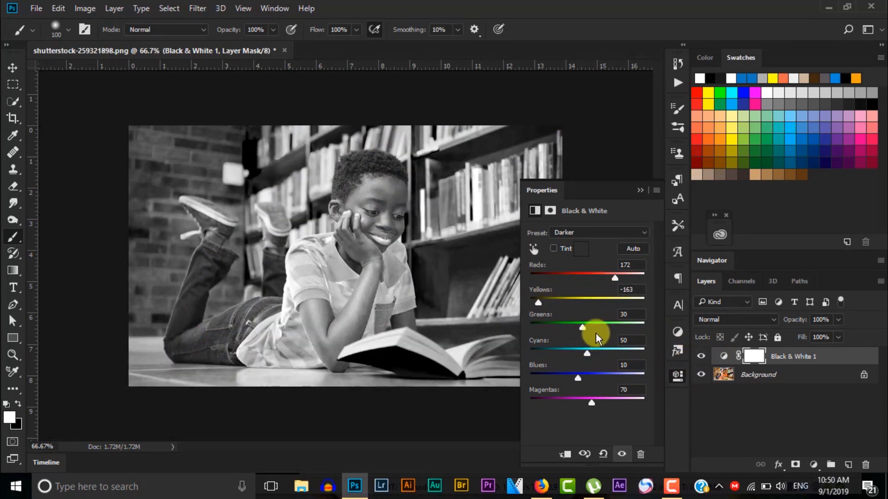
pyautogui.moveTo(582, 327); pyautogui.dragTo(546, 298)
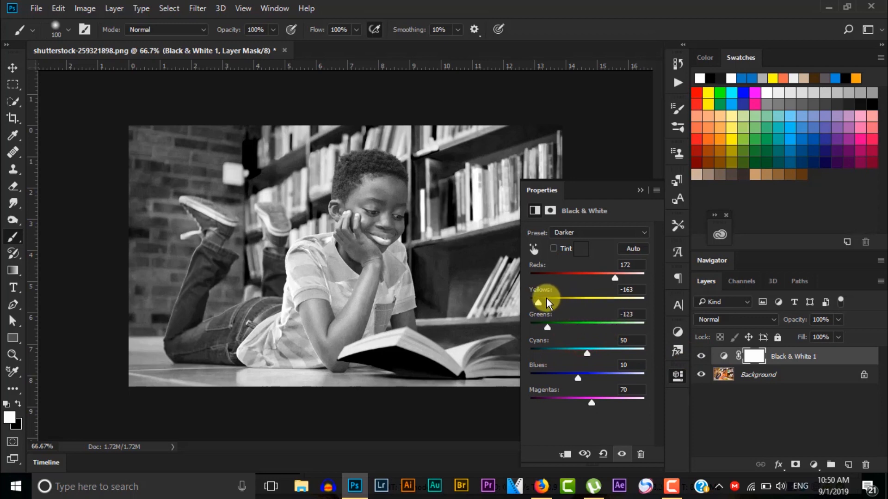
pyautogui.click(438, 204)
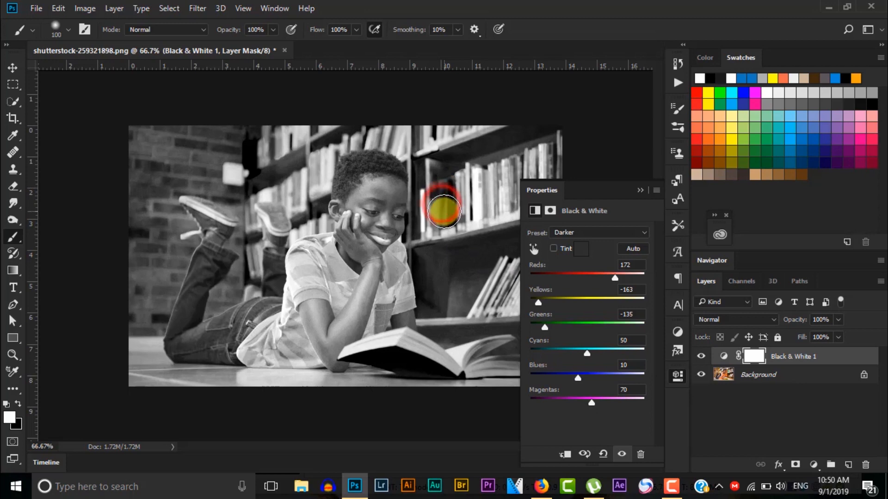
pyautogui.click(701, 356)
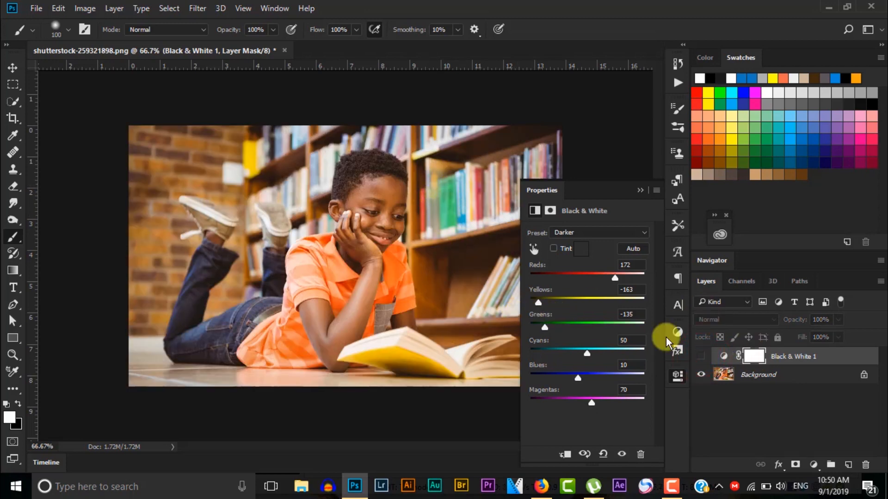
pyautogui.click(702, 356)
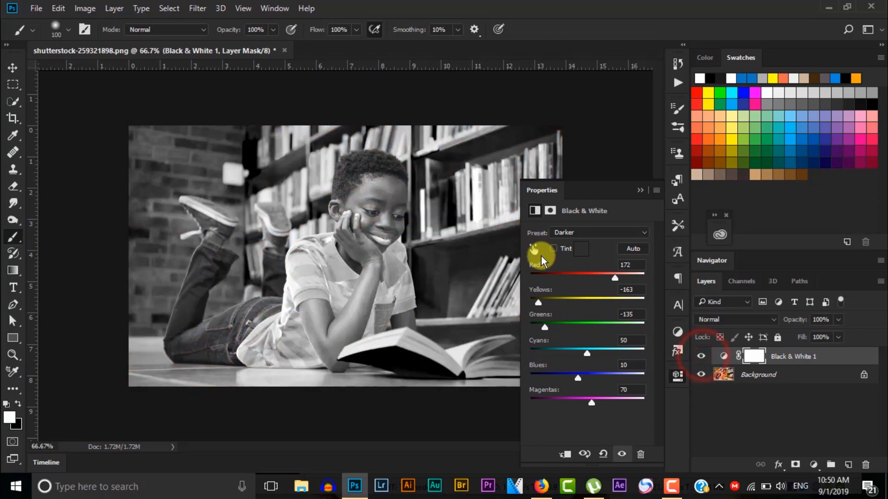
# Turn on Tint for the Black & White layer and set the tint color to orange.
pyautogui.click(553, 248)
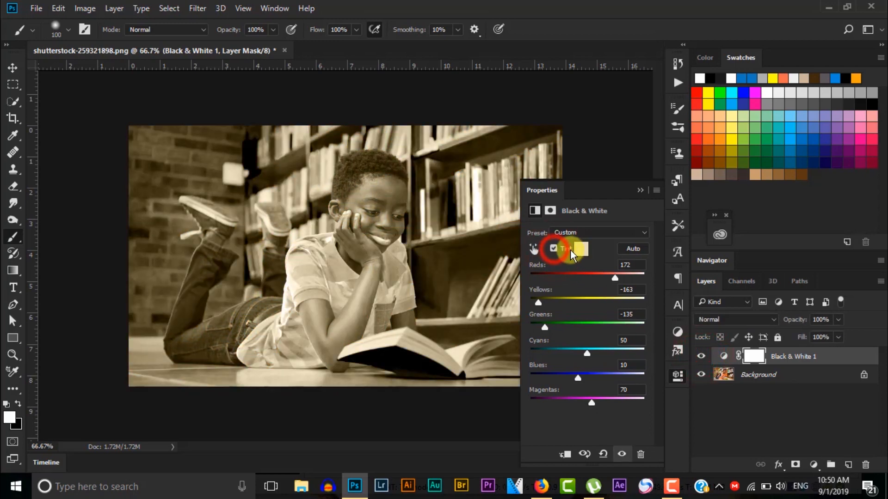
pyautogui.click(582, 253)
pyautogui.moveTo(664, 164); pyautogui.dragTo(663, 68)
pyautogui.click(804, 46)
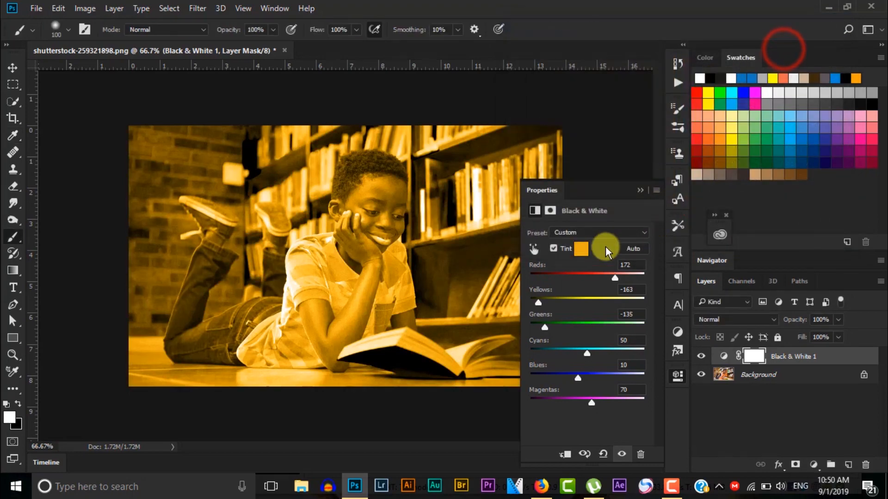
# Change the Black & White layer's tint color to pink (#ea1191).
pyautogui.click(582, 249)
pyautogui.moveTo(688, 95); pyautogui.dragTo(691, 141)
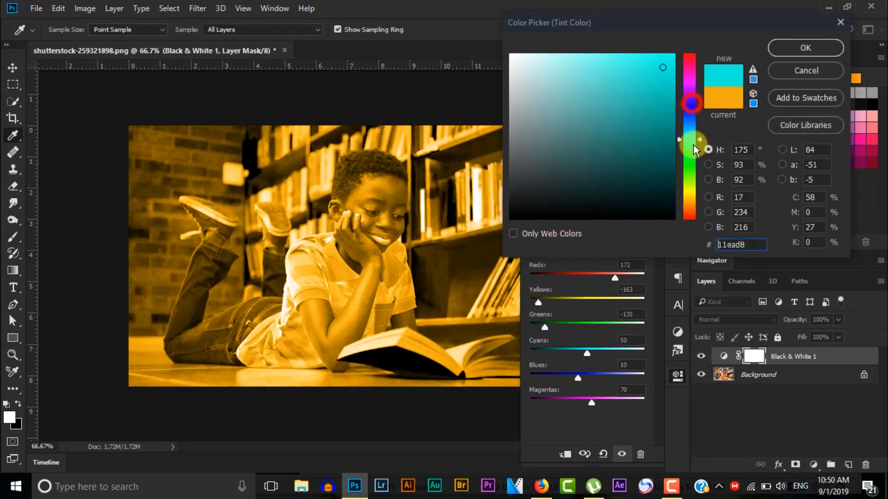
pyautogui.moveTo(689, 55); pyautogui.dragTo(695, 73)
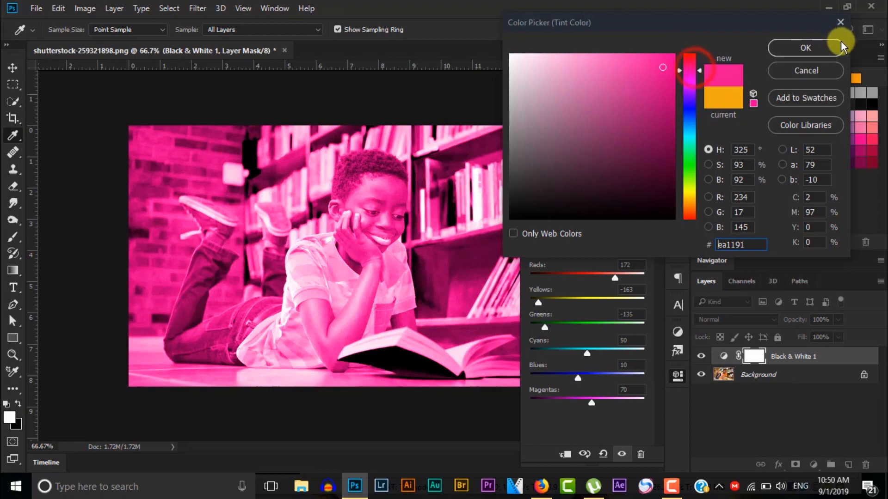
pyautogui.click(825, 49)
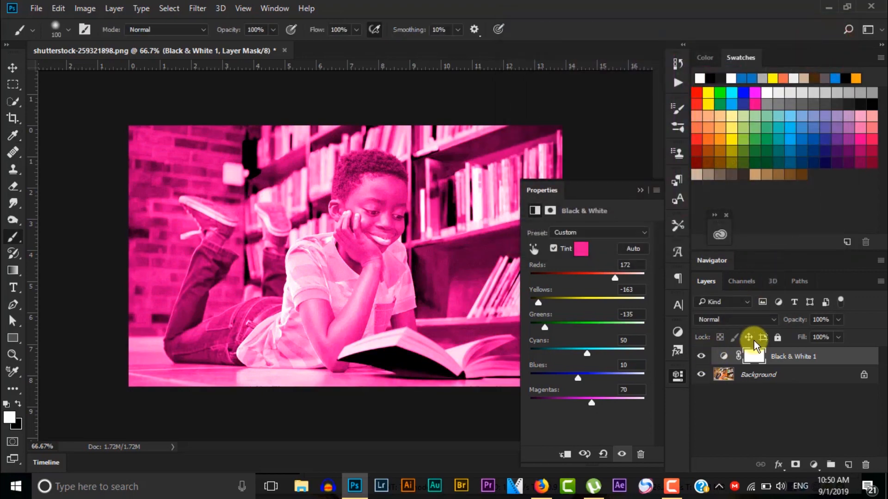
# Try blend modes on the Black & White layer from Color Burn through to Linear Dodge (Add).
pyautogui.click(767, 319)
pyautogui.click(729, 103)
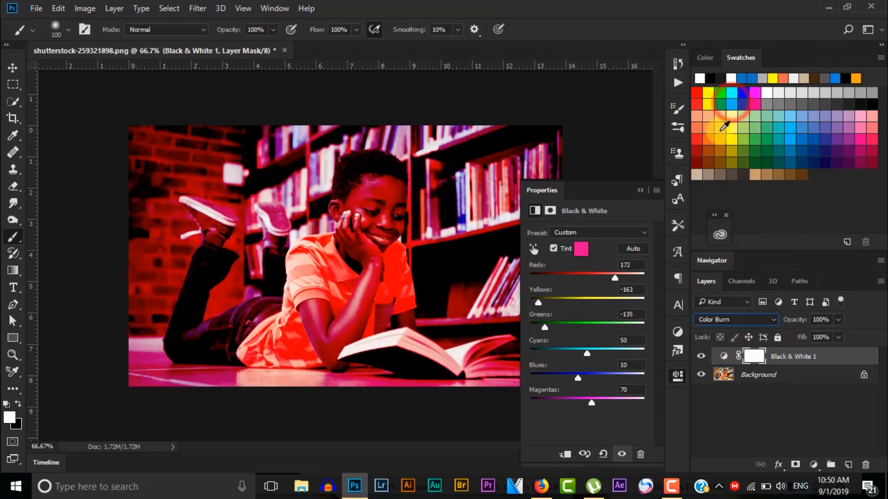
pyautogui.press('Down')
pyautogui.press('Down')
pyautogui.press('Down')
pyautogui.press('Down')
pyautogui.press('Down')
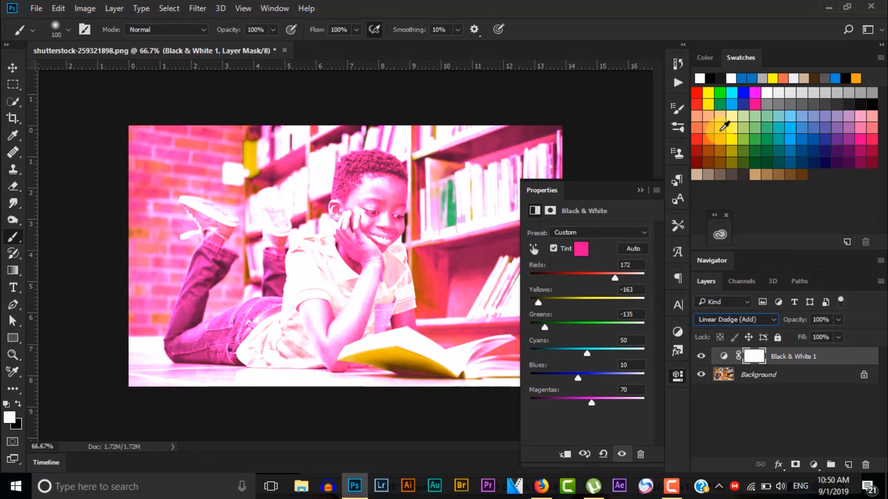
# Lower the Black & White layer's opacity for a fainter tint and delete the layer.
pyautogui.click(763, 386)
pyautogui.moveTo(790, 338); pyautogui.dragTo(804, 320)
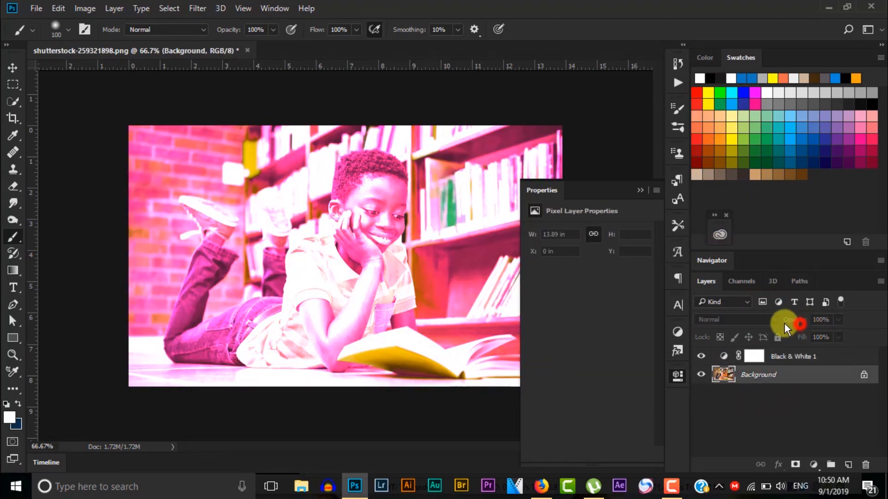
pyautogui.click(720, 401)
pyautogui.click(792, 359)
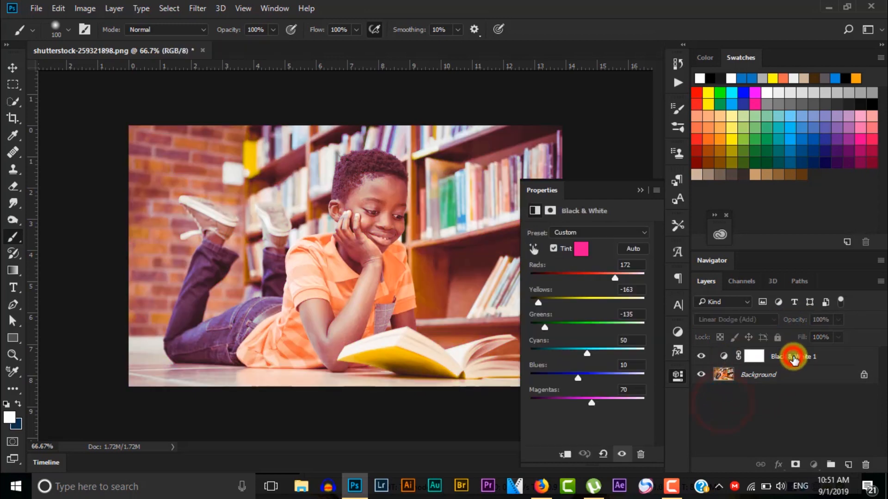
pyautogui.press('Delete')
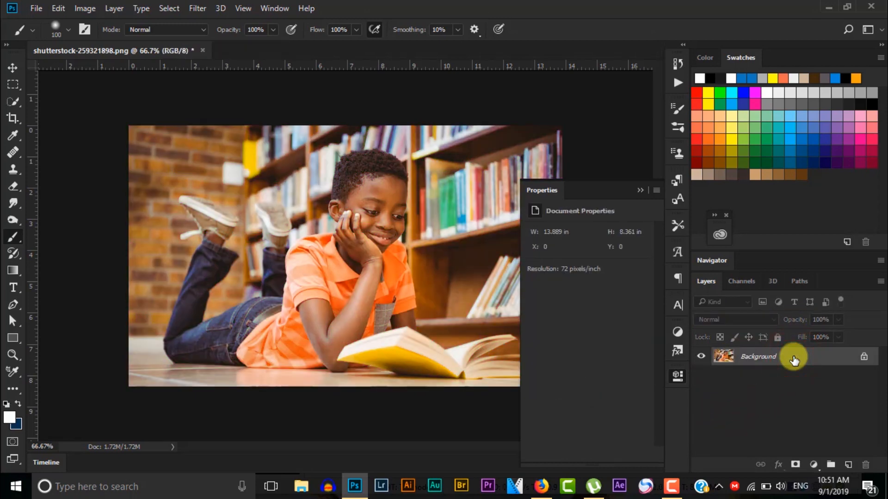
# Add a Photo Filter adjustment layer and try Cooling Filter (LBB), followed by Warming Filter (LBA).
pyautogui.click(814, 464)
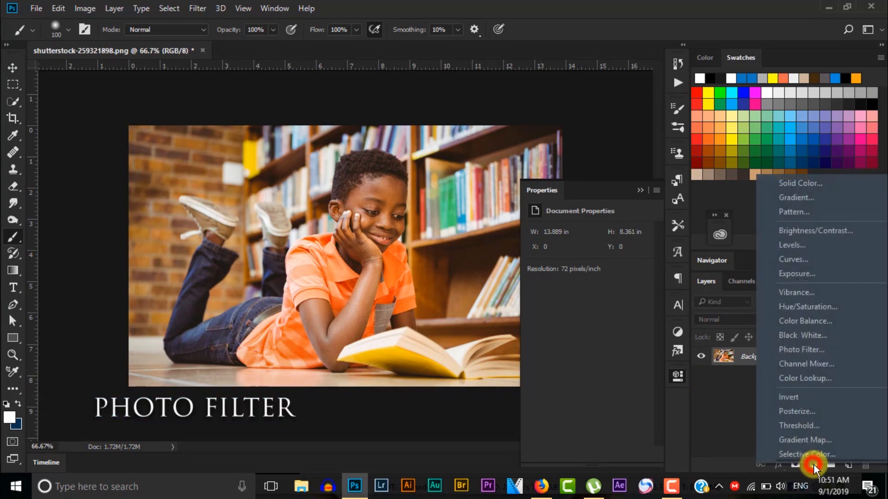
pyautogui.click(811, 348)
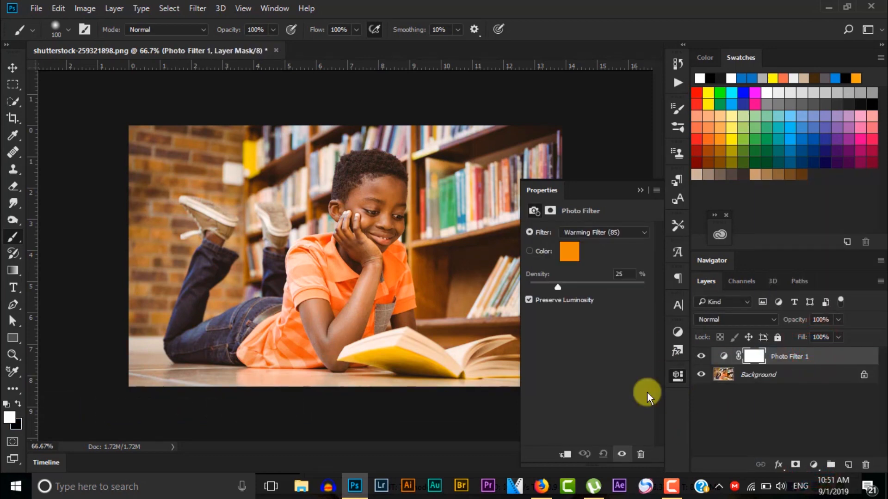
pyautogui.click(616, 234)
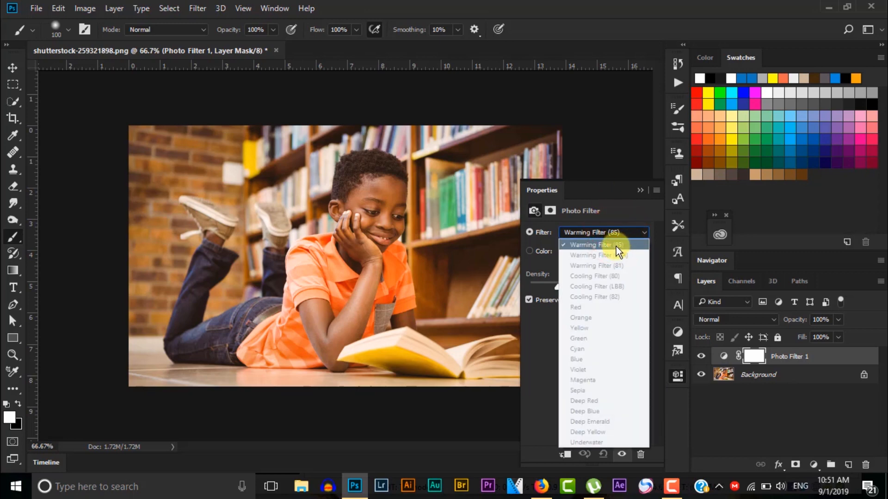
pyautogui.click(612, 232)
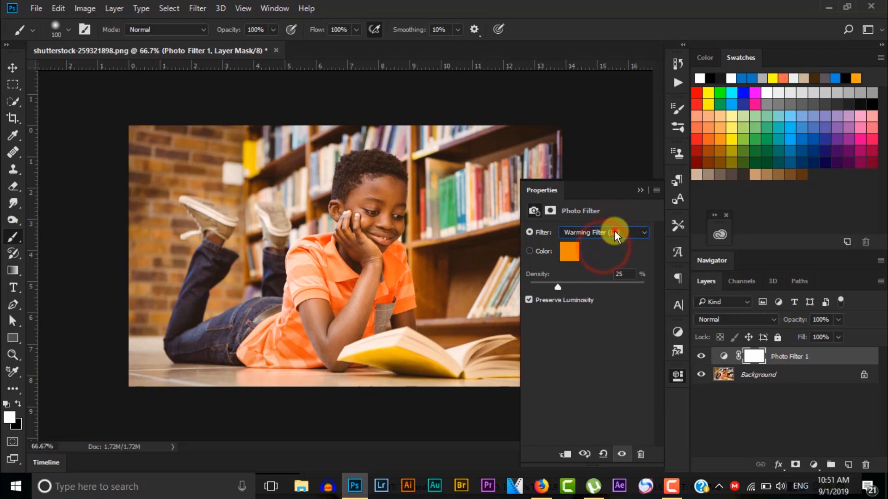
pyautogui.click(615, 231)
pyautogui.click(612, 287)
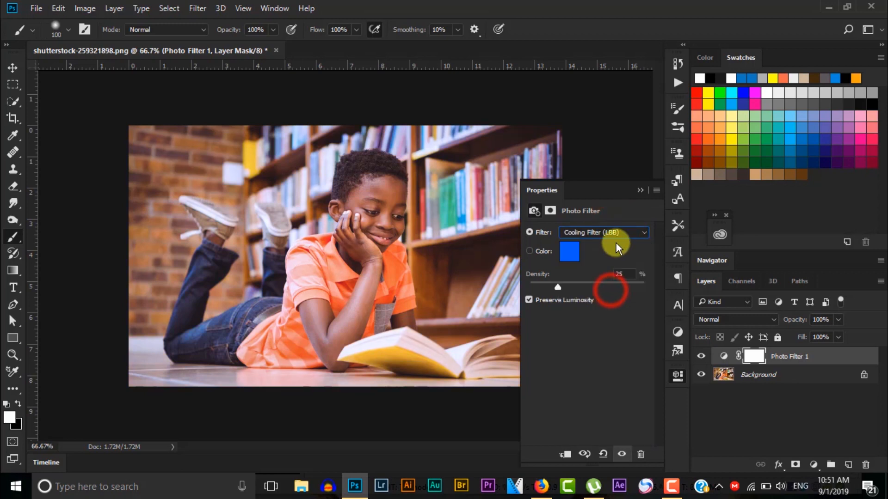
pyautogui.click(622, 231)
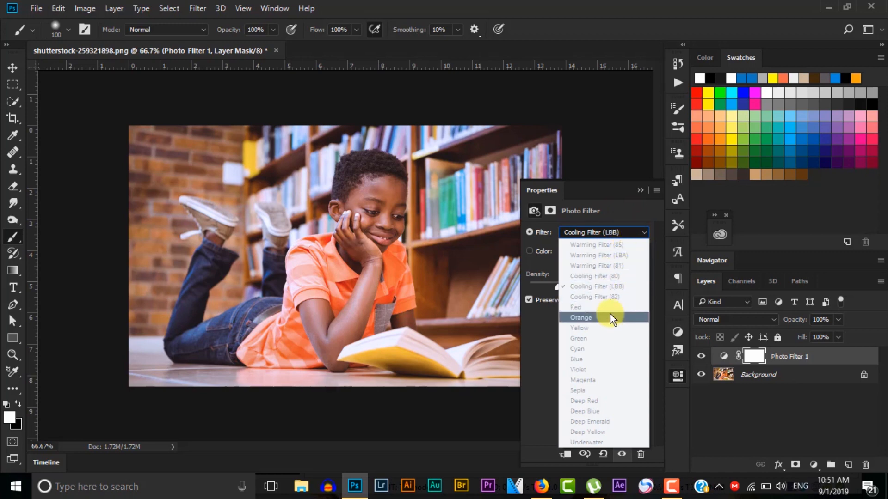
pyautogui.click(615, 255)
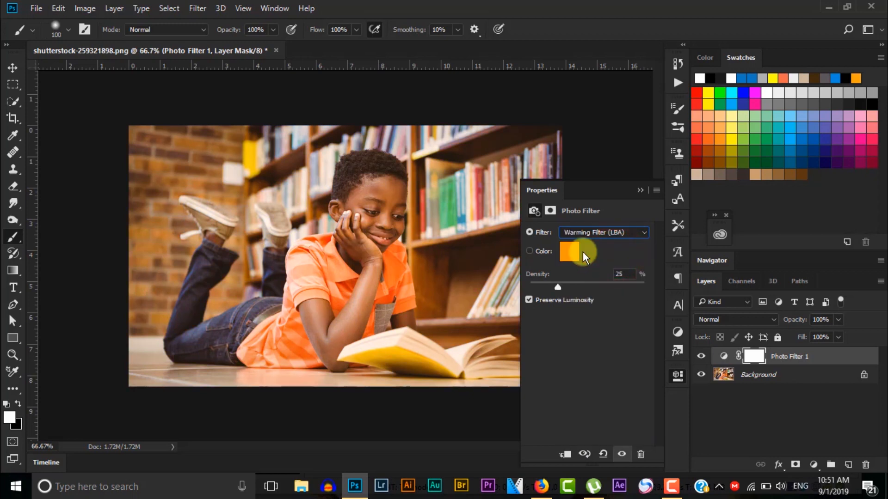
# Switch the Photo Filter to a custom color and set it to bright green (#32ff67).
pyautogui.click(529, 251)
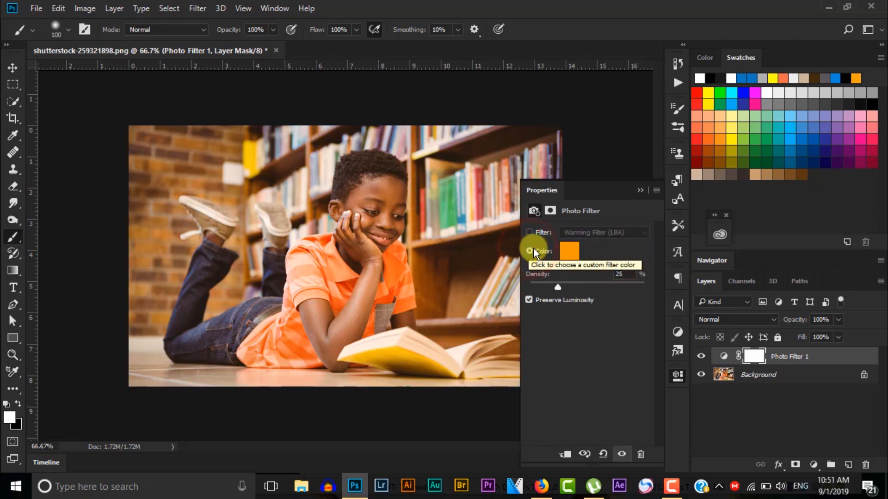
pyautogui.click(569, 255)
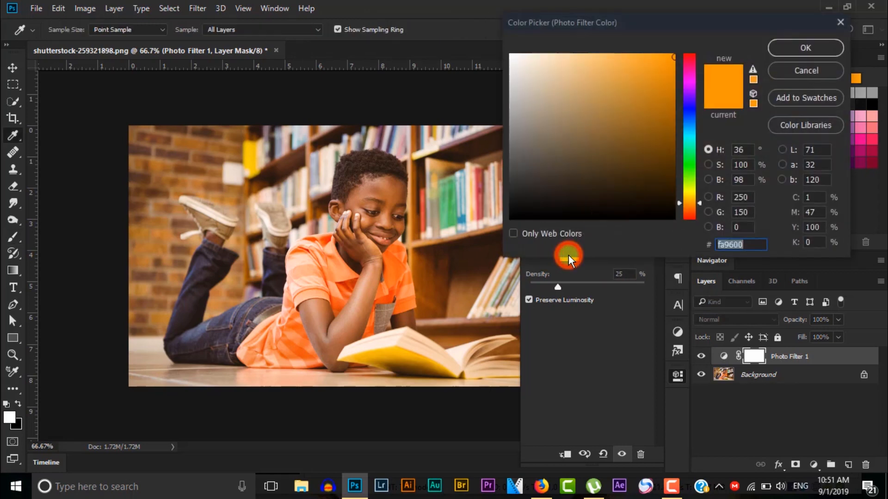
pyautogui.moveTo(655, 123); pyautogui.dragTo(609, 87)
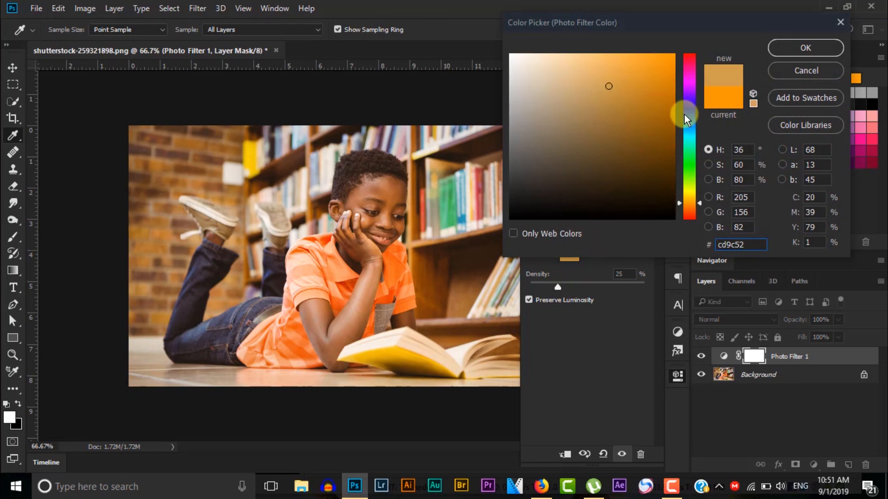
pyautogui.moveTo(684, 116); pyautogui.dragTo(688, 157)
pyautogui.click(628, 68)
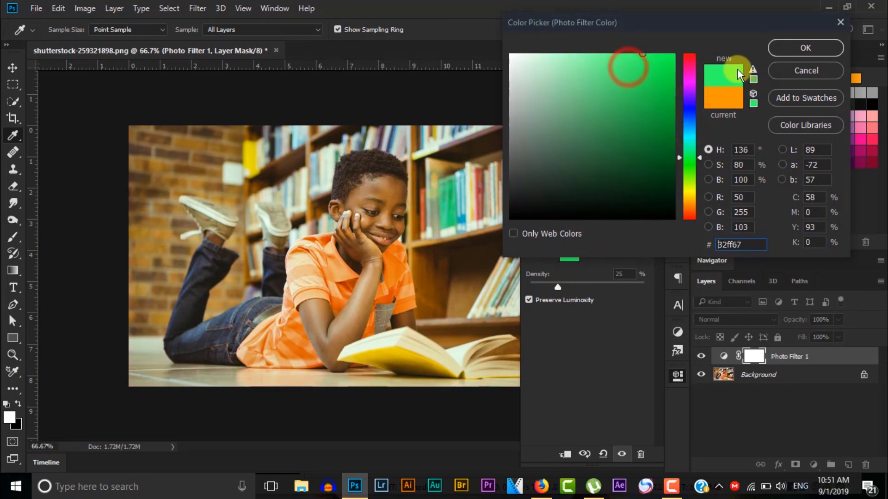
pyautogui.click(786, 53)
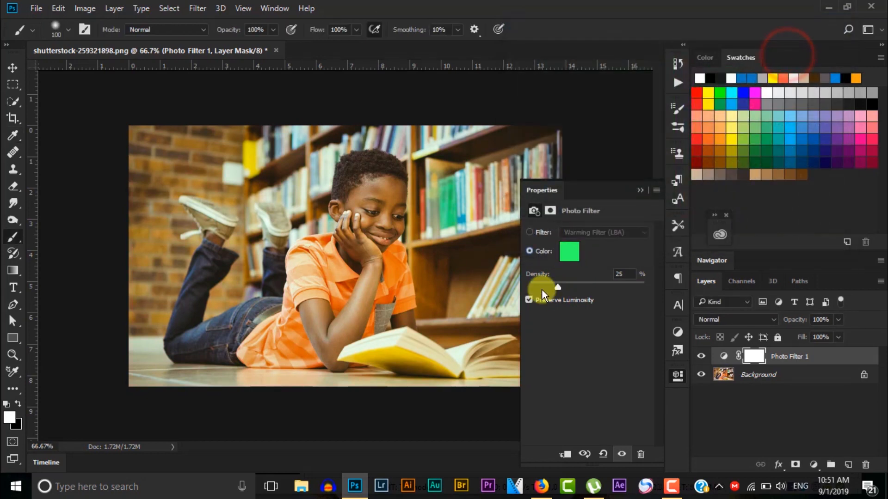
# Set the Photo Filter density to 52% and delete the Photo Filter layer.
pyautogui.moveTo(558, 285); pyautogui.dragTo(595, 286)
pyautogui.moveTo(663, 287); pyautogui.dragTo(589, 287)
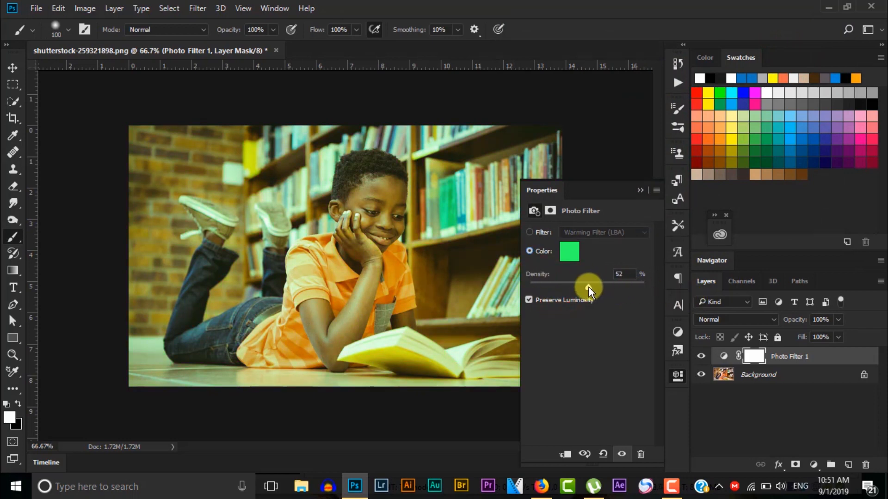
pyautogui.click(799, 355)
pyautogui.press('Delete')
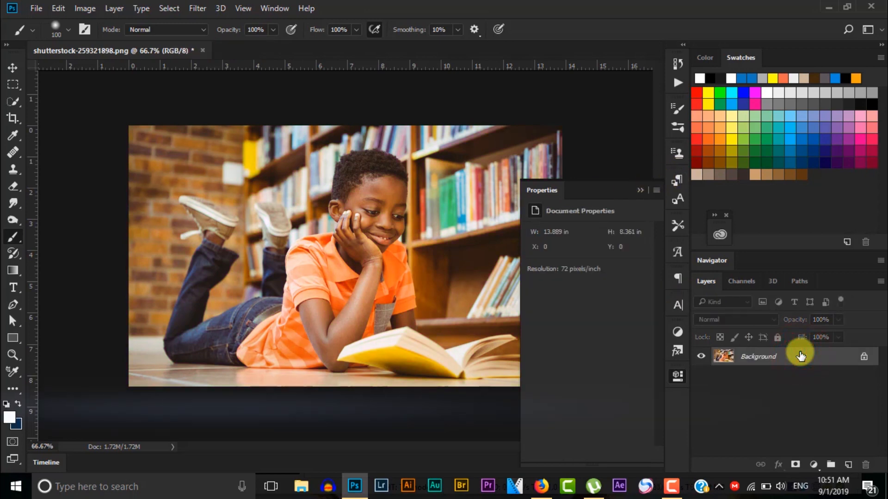
# Add a Channel Mixer adjustment layer and try the red slider in the Red output channel, leaving it at +100%.
pyautogui.click(814, 465)
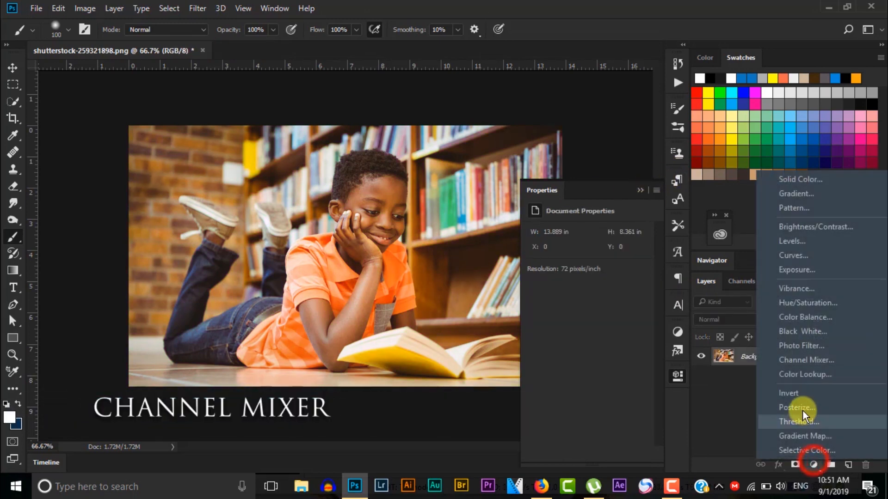
pyautogui.click(801, 365)
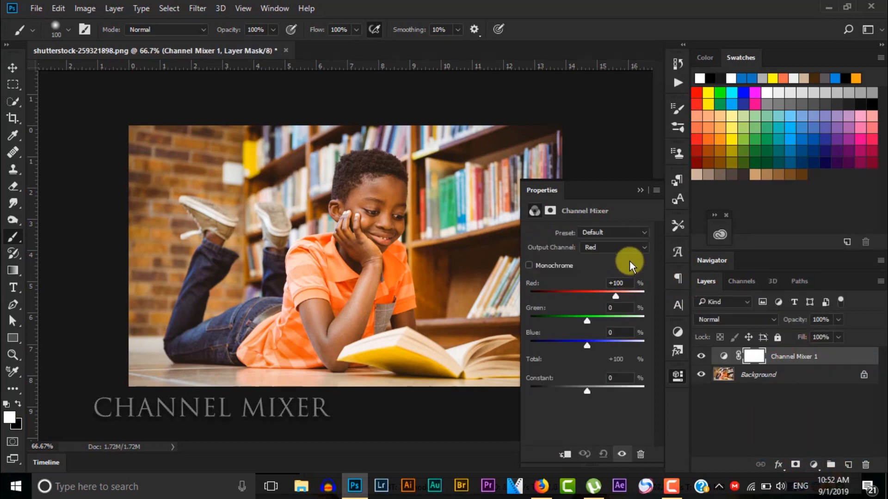
pyautogui.click(636, 250)
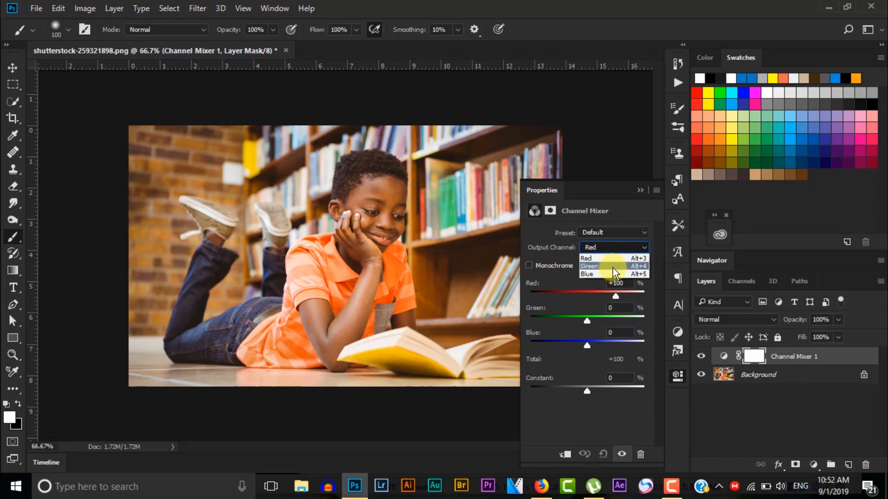
pyautogui.click(617, 258)
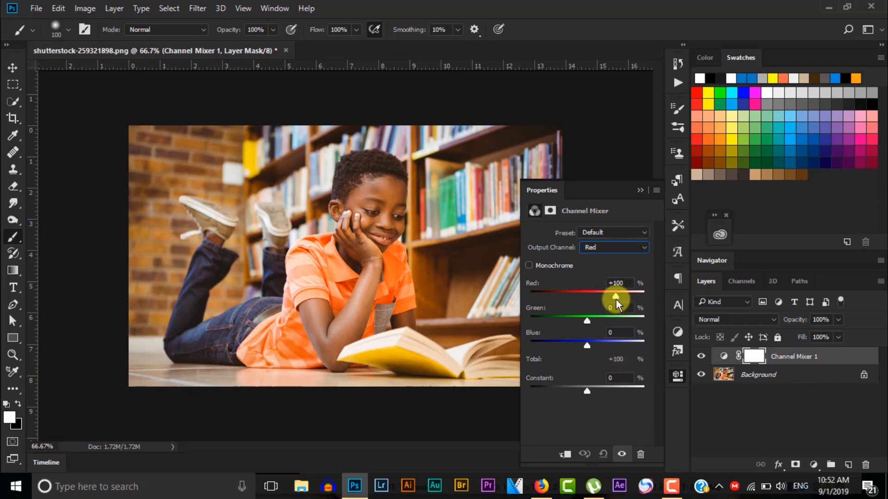
pyautogui.moveTo(615, 297)
pyautogui.mouseDown()
pyautogui.moveTo(564, 290)
pyautogui.moveTo(616, 293)
pyautogui.mouseUp()
# Switch the Channel Mixer's output channel to Green and then Blue to compare their channel sliders.
pyautogui.click(623, 246)
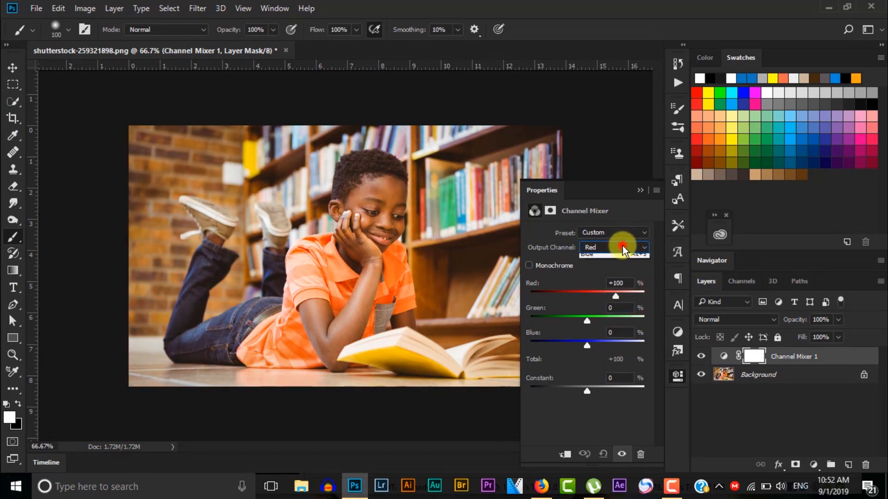
pyautogui.click(619, 266)
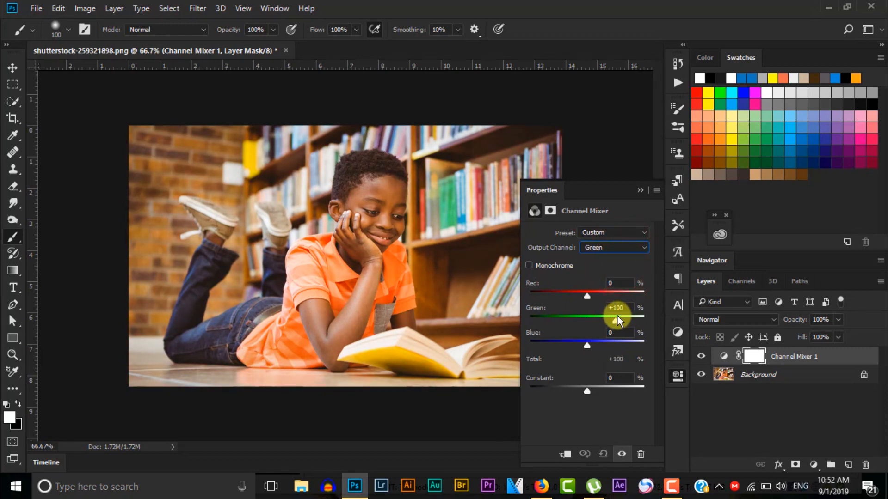
pyautogui.click(625, 249)
pyautogui.click(615, 279)
pyautogui.click(628, 244)
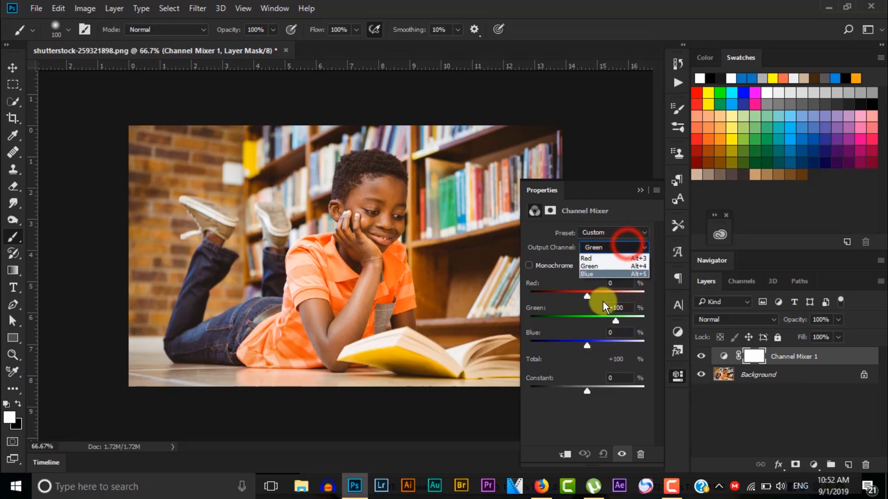
pyautogui.click(604, 276)
# Try the Channel Mixer's Black & White Infrared (RGB) preset and another black-and-white filter preset, and restore the Default preset.
pyautogui.click(619, 232)
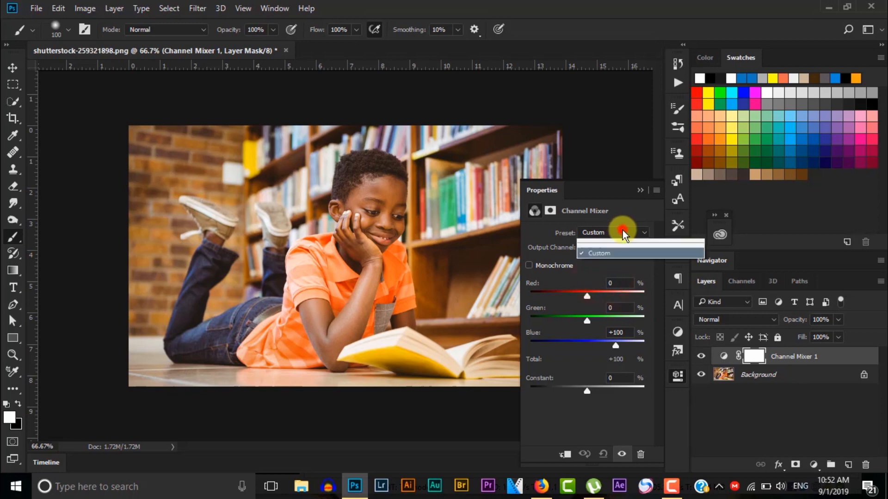
pyautogui.click(620, 267)
pyautogui.click(622, 232)
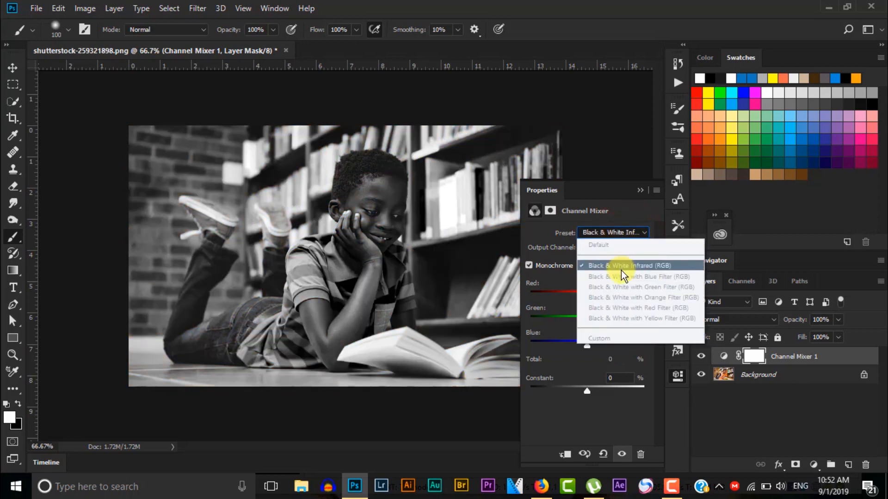
pyautogui.click(625, 284)
pyautogui.click(629, 233)
pyautogui.click(608, 244)
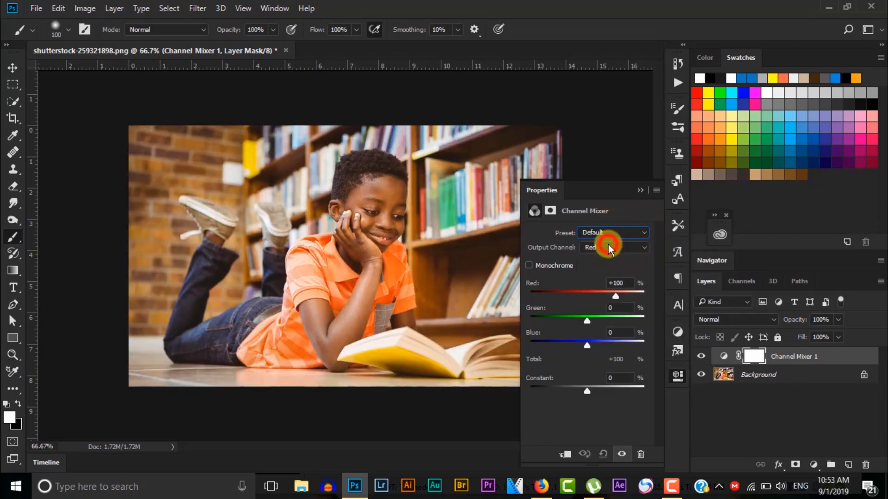
pyautogui.click(609, 246)
pyautogui.click(788, 366)
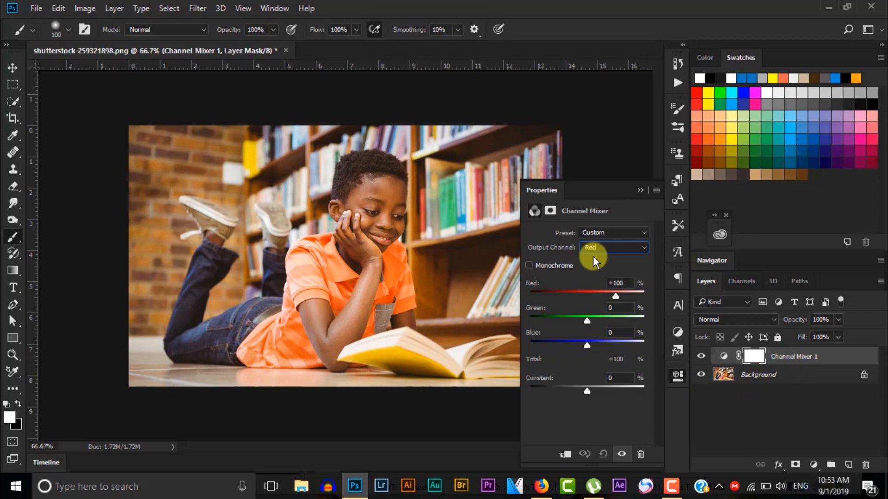
# Set red to -120% in the Channel Mixer's Red output channel, compare with the layer hidden and shown, and delete the layer.
pyautogui.moveTo(596, 292); pyautogui.dragTo(553, 293)
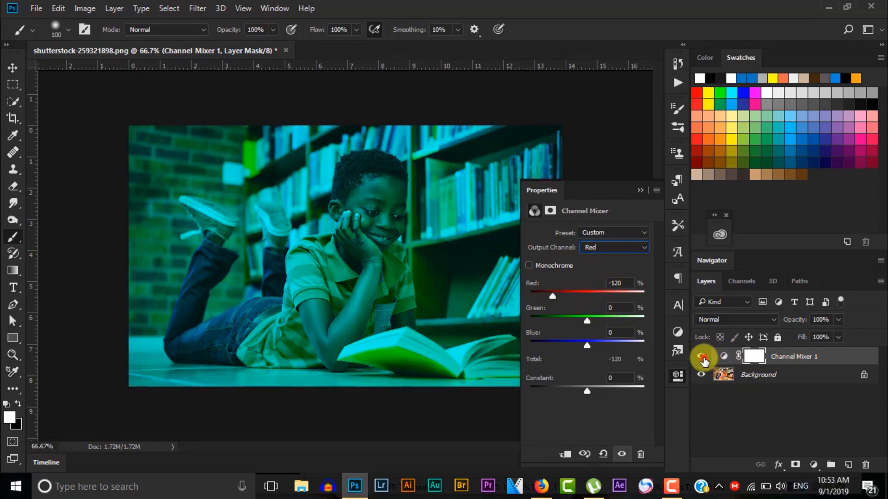
pyautogui.click(704, 360)
pyautogui.click(704, 360)
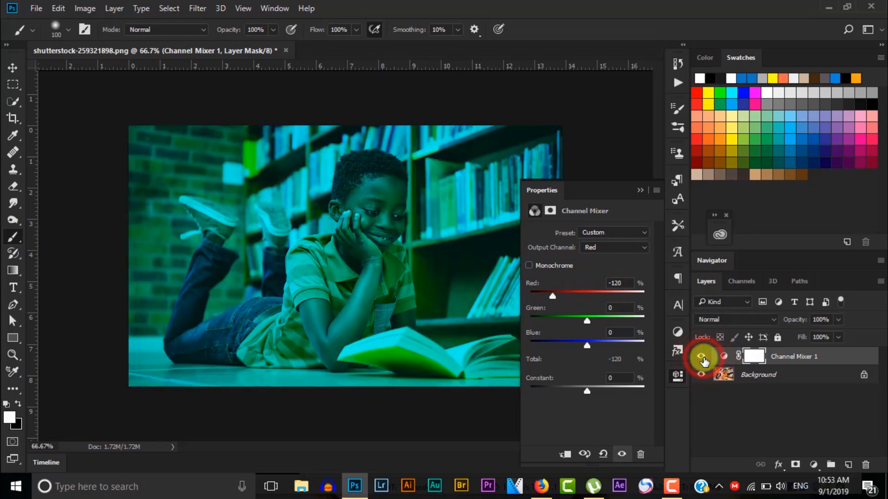
pyautogui.press('Delete')
# Add a Color Lookup adjustment layer and try the 3Strip.look and filmstock_50.3dl 3DLUT files.
pyautogui.click(814, 465)
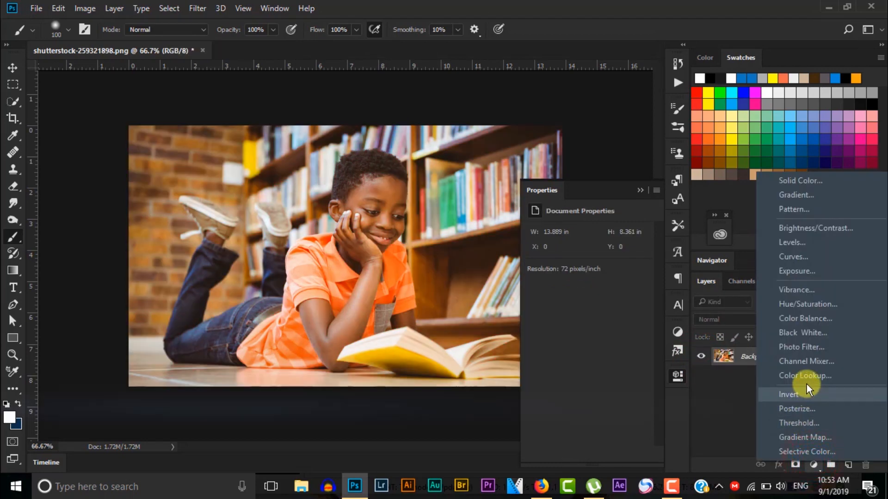
pyautogui.click(810, 376)
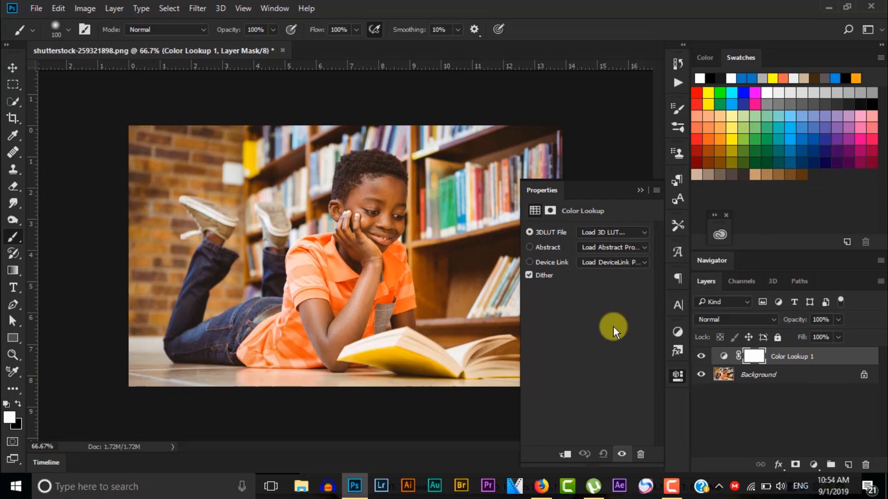
pyautogui.click(638, 233)
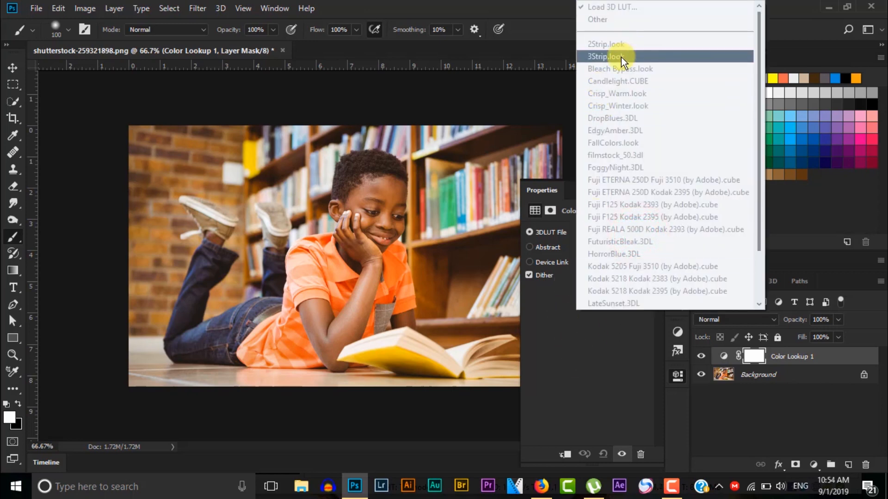
pyautogui.click(620, 57)
pyautogui.click(627, 234)
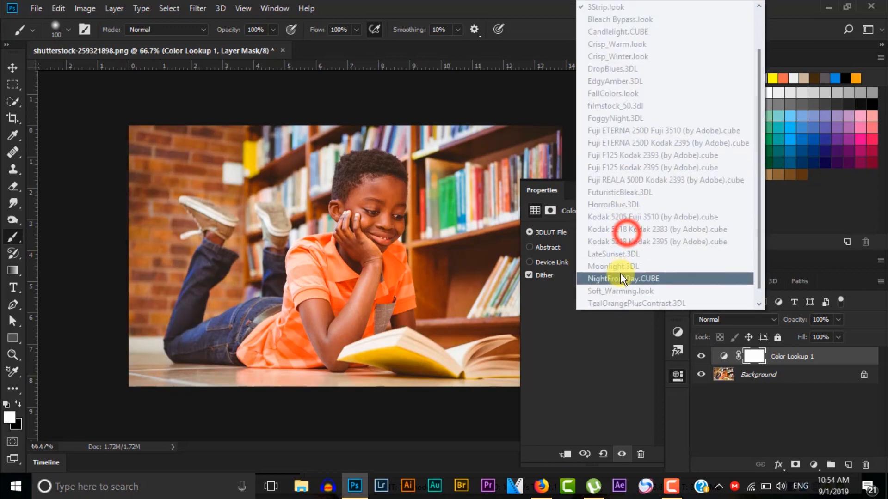
pyautogui.click(637, 113)
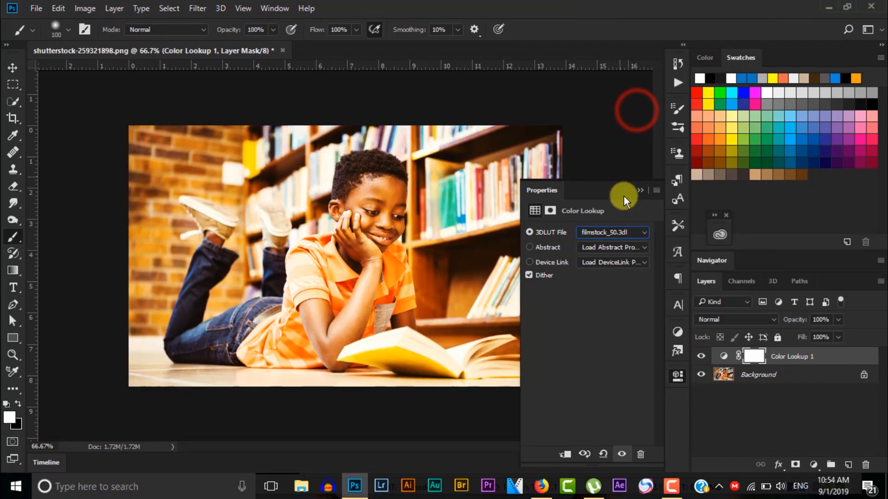
# Try a Fuji F125 Kodak film look on the Color Lookup layer and move on through the 3DLUT files to HorrorBlue.3DL.
pyautogui.click(634, 232)
pyautogui.click(645, 157)
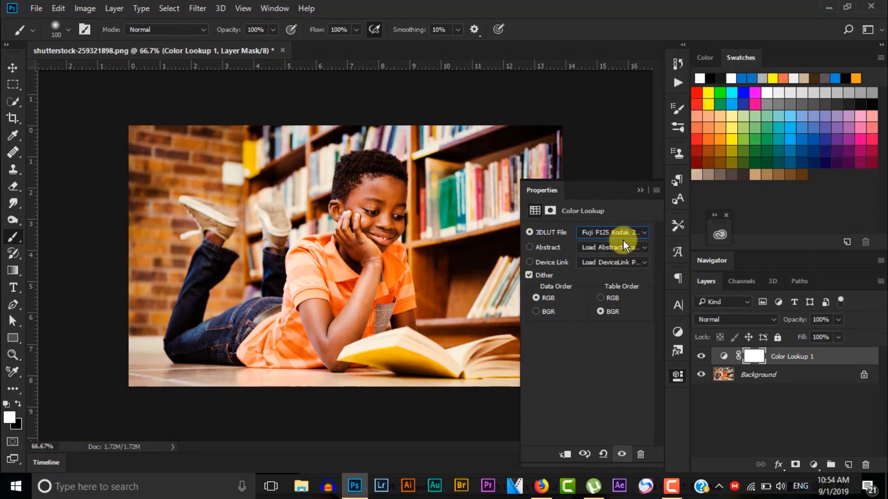
pyautogui.press('Down')
pyautogui.press('Down')
pyautogui.press('Down')
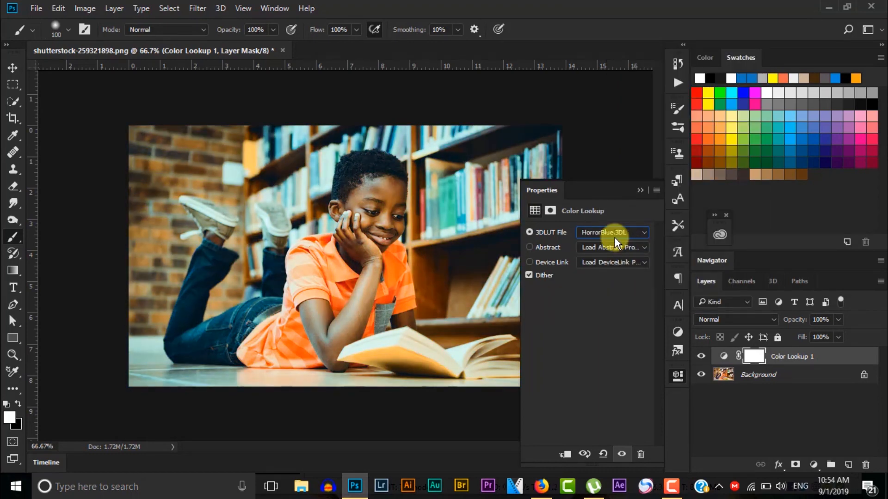
pyautogui.click(611, 247)
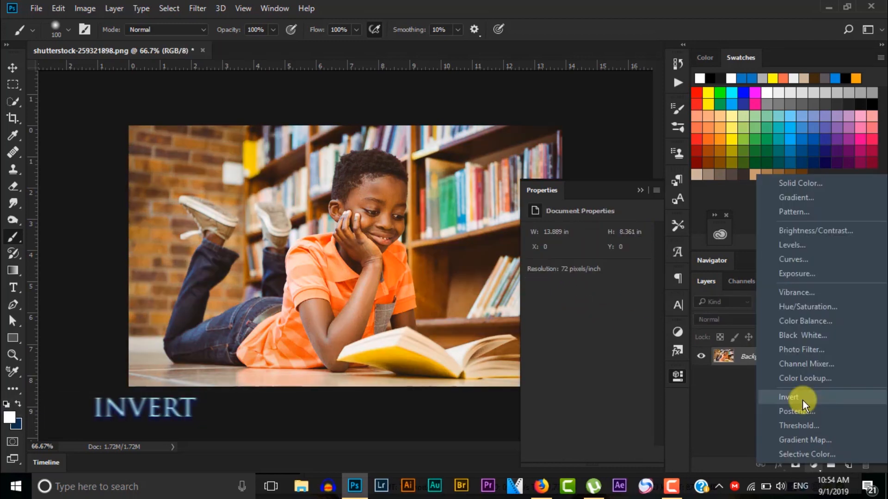
# Add an Invert adjustment layer above the photo and delete it.
pyautogui.click(801, 400)
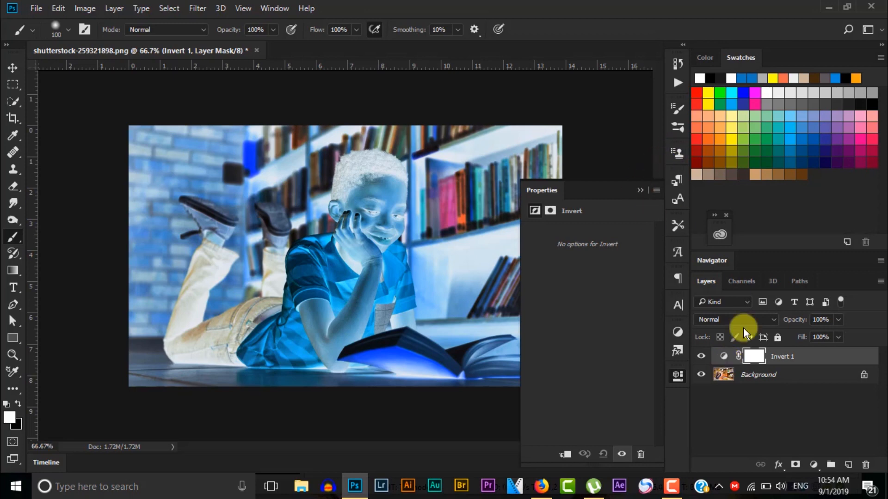
pyautogui.press('Delete')
# Add a Posterize adjustment layer and try a high level count of about 111 and the minimum of 2.
pyautogui.click(813, 464)
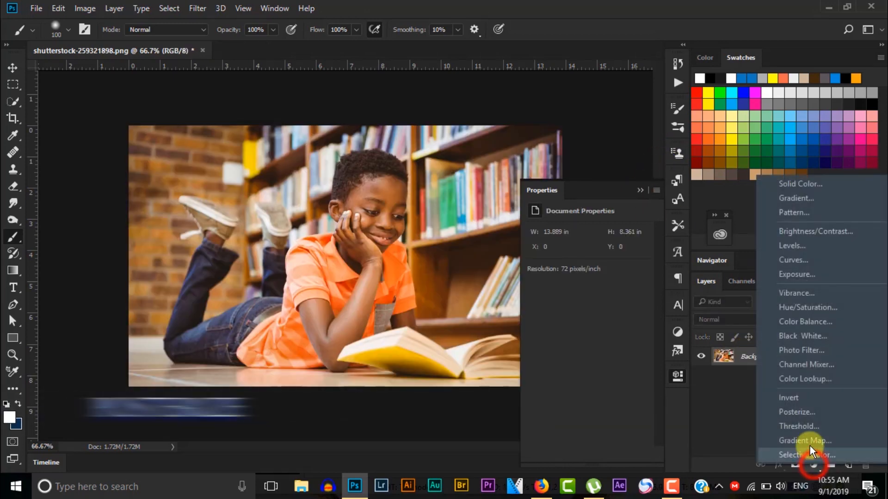
pyautogui.click(803, 411)
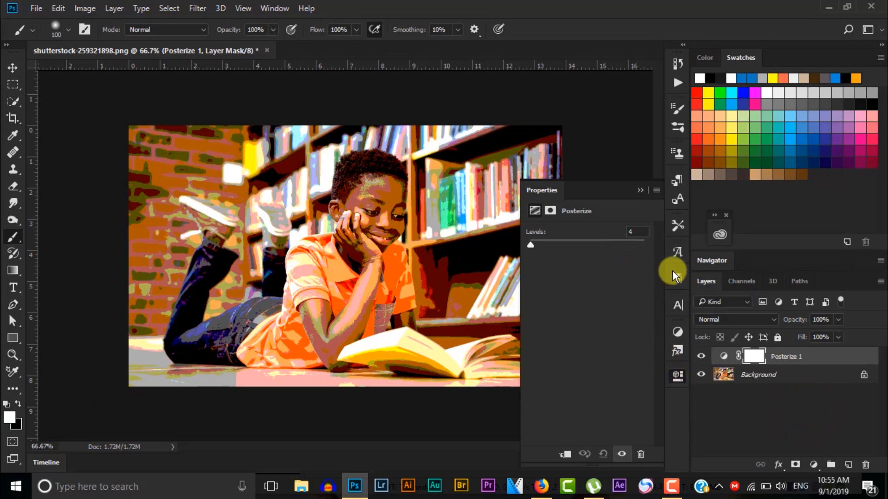
pyautogui.click(721, 359)
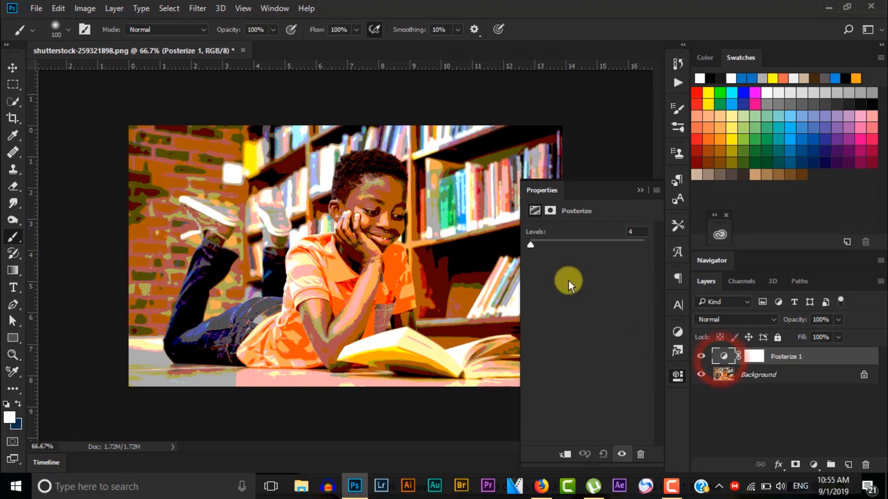
pyautogui.moveTo(531, 245); pyautogui.dragTo(586, 243)
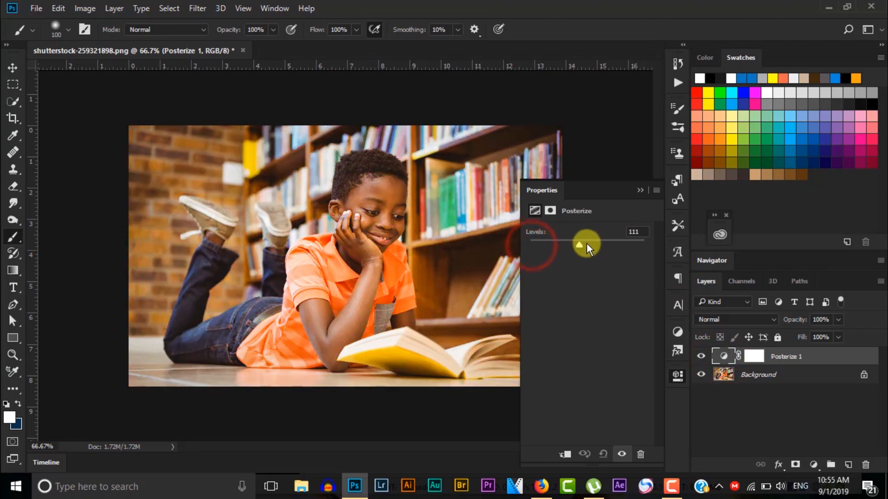
pyautogui.moveTo(661, 248); pyautogui.dragTo(530, 243)
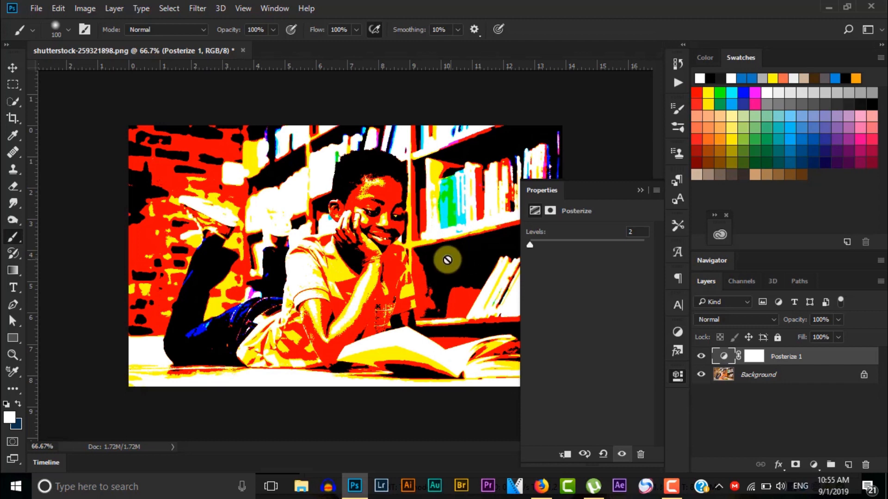
# Set the Posterize levels to 6 and delete the Posterize layer.
pyautogui.moveTo(530, 244)
pyautogui.mouseDown()
pyautogui.moveTo(556, 245)
pyautogui.moveTo(532, 237)
pyautogui.mouseUp()
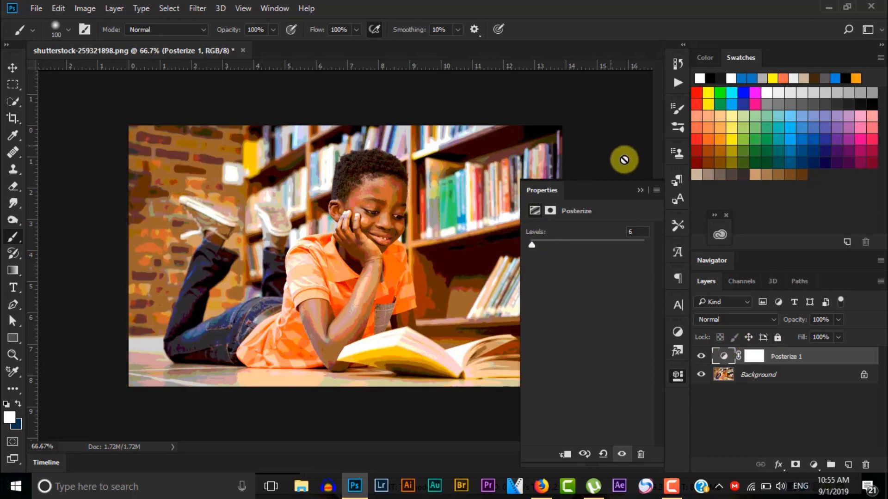
pyautogui.click(789, 356)
pyautogui.press('Delete')
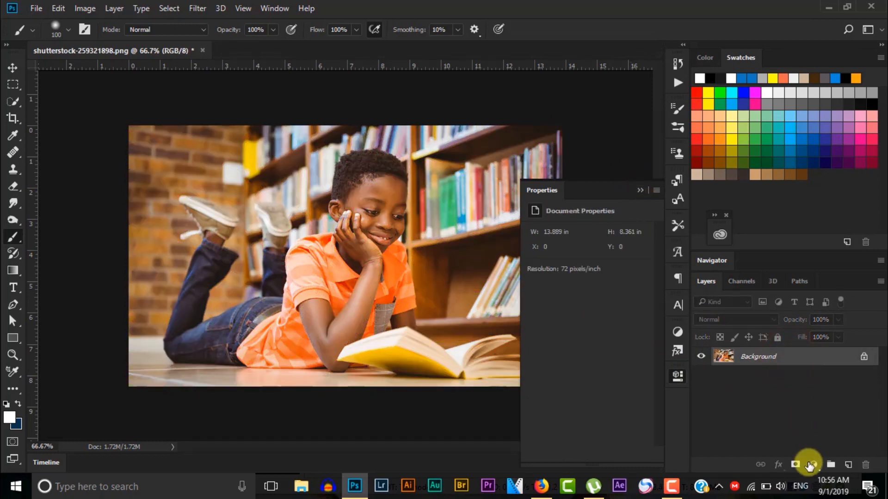
# Add a Threshold adjustment layer and set its threshold level to 109.
pyautogui.click(812, 465)
pyautogui.click(803, 427)
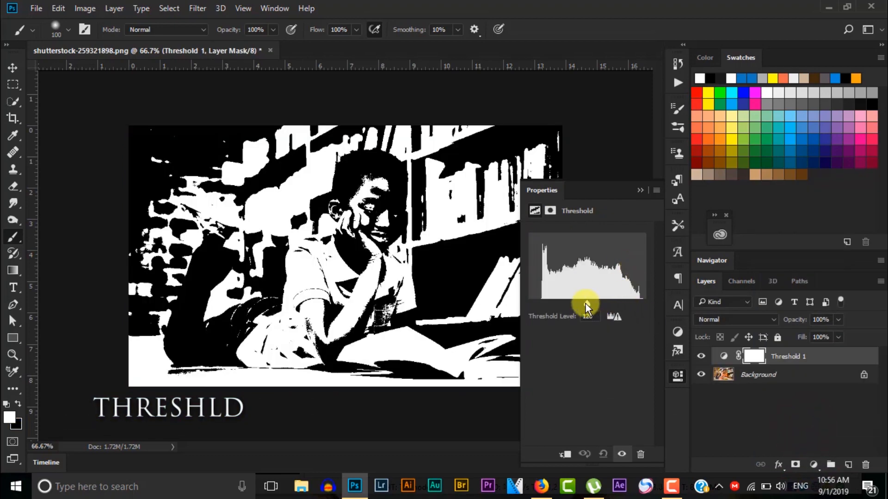
pyautogui.moveTo(585, 304); pyautogui.dragTo(556, 296)
# Set the Threshold layer's blend mode to Darker Color and cycle through the neighbouring blend modes.
pyautogui.click(723, 120)
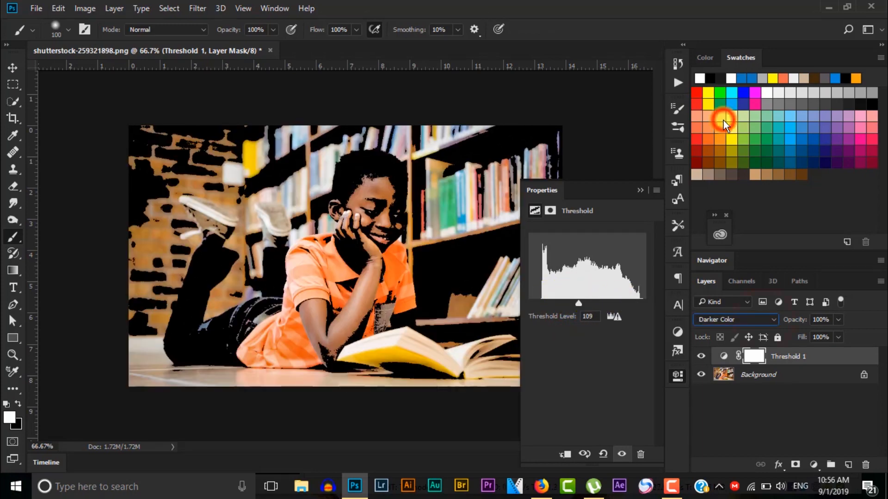
pyautogui.press('Up')
pyautogui.press('Down')
pyautogui.press('Down')
pyautogui.press('Down')
pyautogui.press('Down')
pyautogui.press('Down')
pyautogui.press('Down')
pyautogui.press('Down')
pyautogui.press('Down')
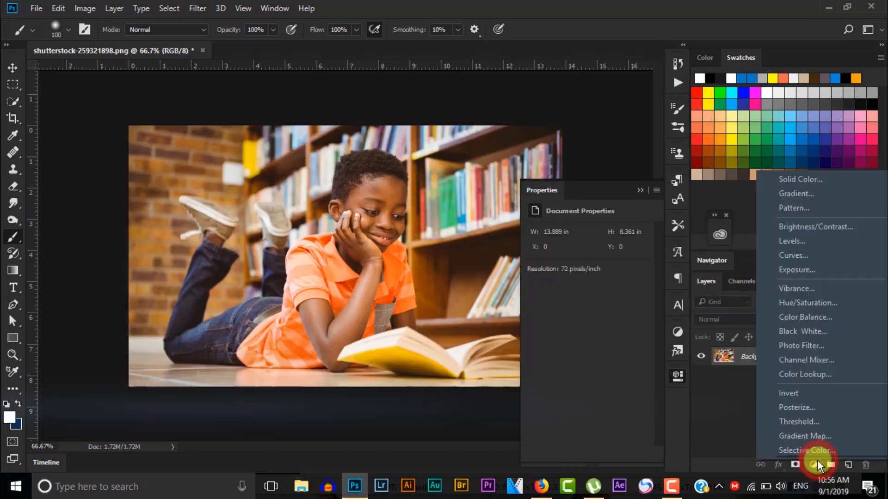
# Add a Gradient Map adjustment layer, choose the pink-to-magenta gradient preset and reverse it.
pyautogui.click(808, 434)
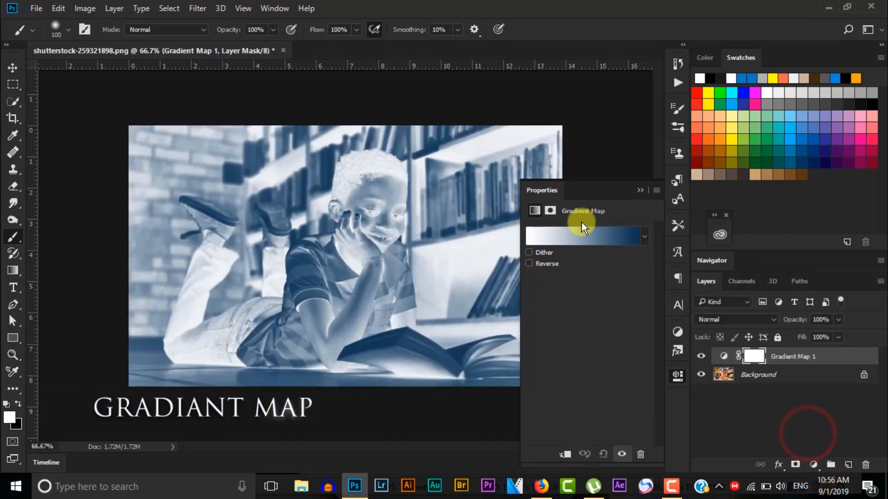
pyautogui.click(642, 237)
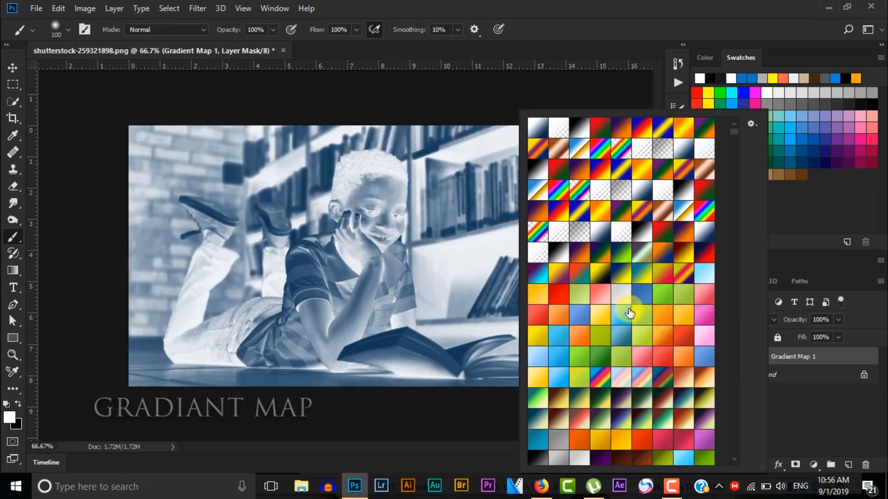
pyautogui.click(703, 314)
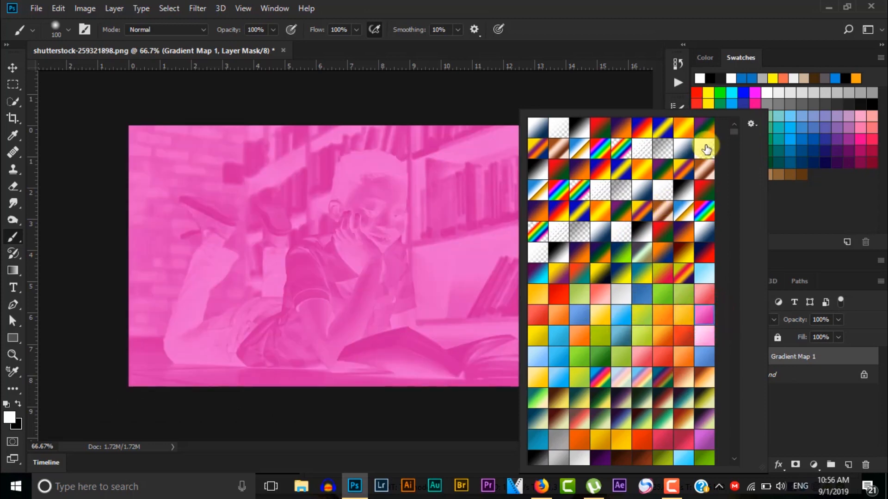
pyautogui.click(762, 109)
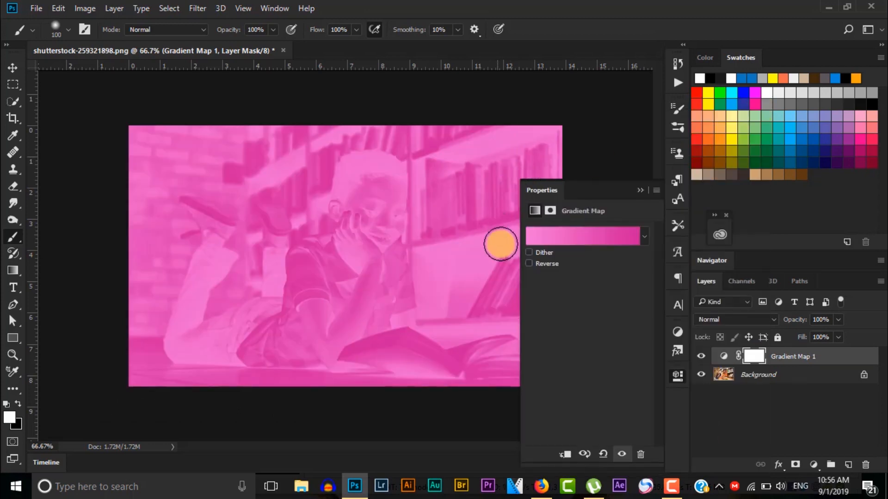
pyautogui.click(529, 263)
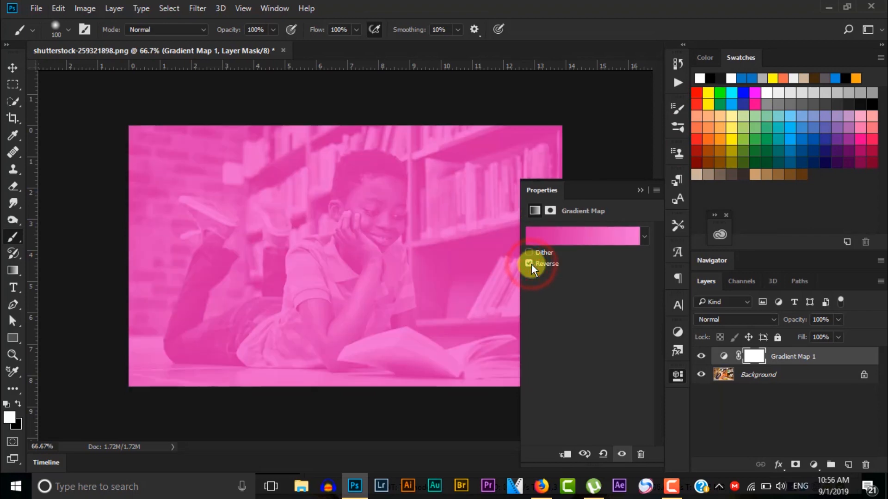
# Cycle the Gradient Map layer's blend mode from Lighten to Soft Light and lower its opacity to 77%.
pyautogui.click(756, 318)
pyautogui.click(720, 147)
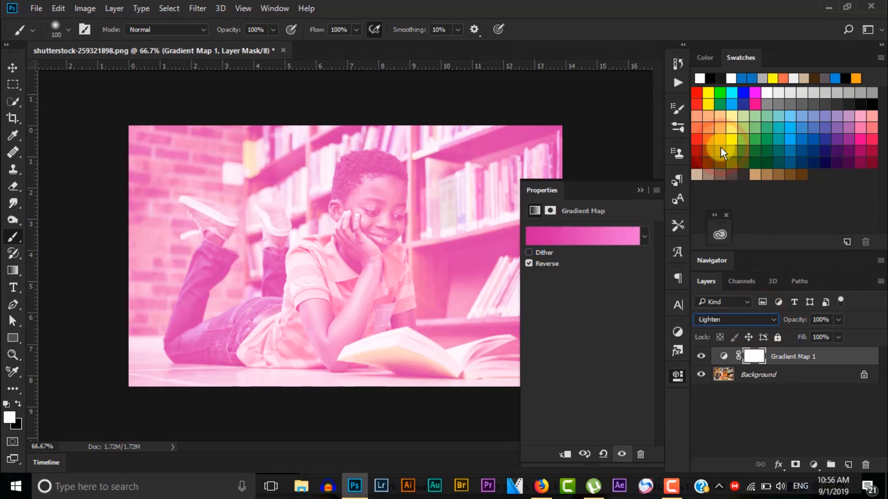
pyautogui.press('Down')
pyautogui.press('Down')
pyautogui.press('Down')
pyautogui.press('Down')
pyautogui.press('Down')
pyautogui.press('Down')
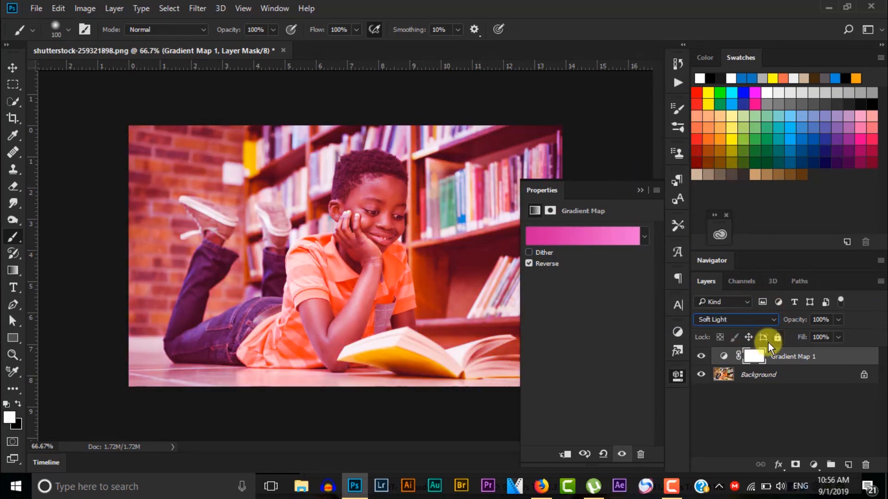
pyautogui.moveTo(796, 320); pyautogui.dragTo(789, 318)
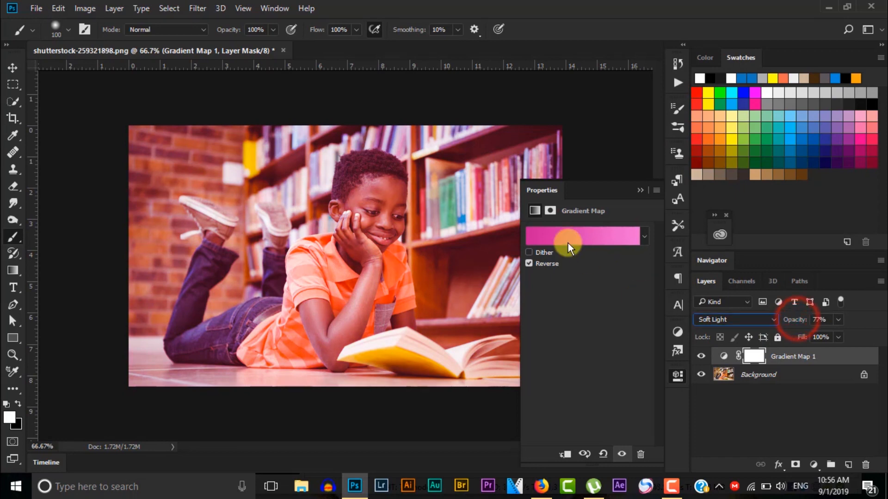
# Browse the gradient presets and their options, and apply the black-to-white gradient to the Gradient Map.
pyautogui.click(642, 237)
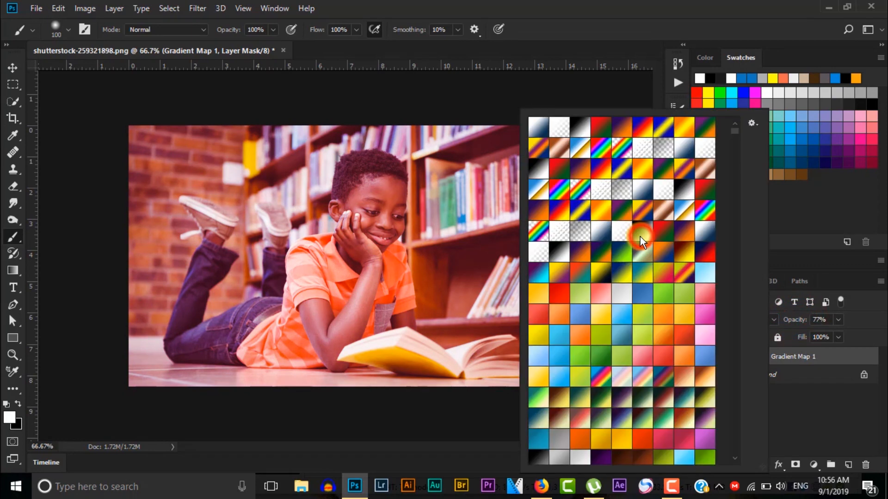
pyautogui.moveTo(734, 129); pyautogui.dragTo(731, 144)
pyautogui.click(753, 123)
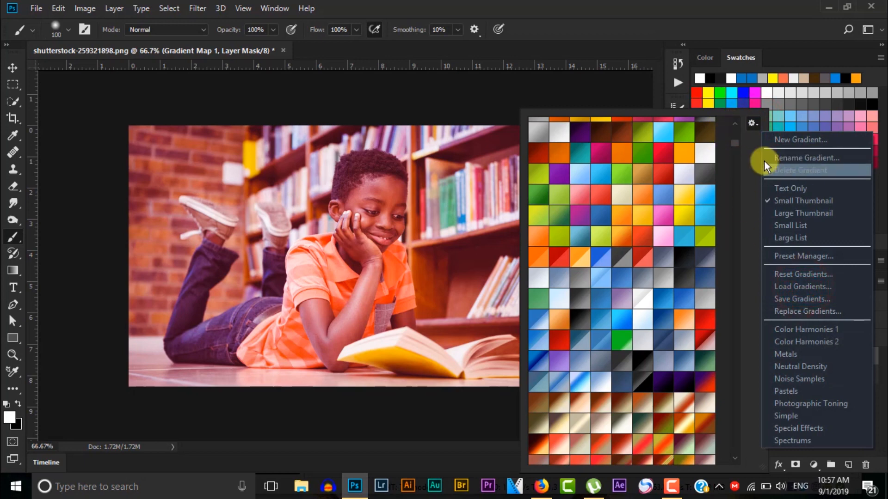
pyautogui.click(736, 125)
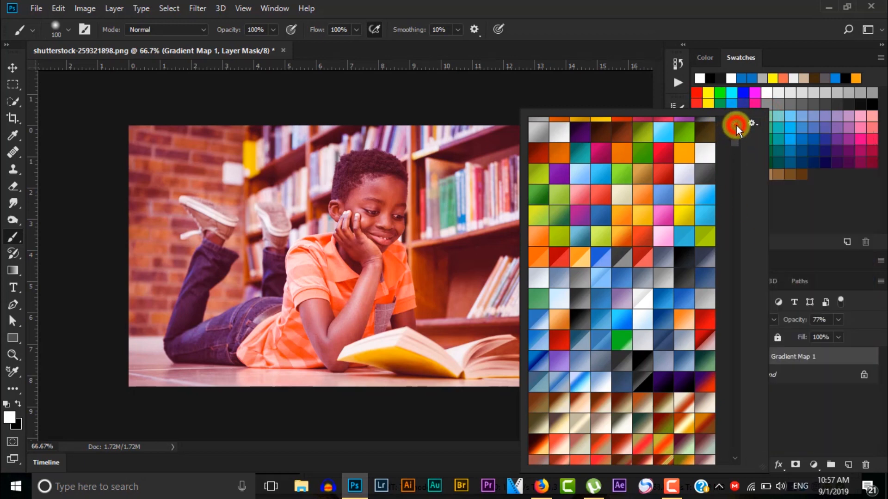
pyautogui.click(735, 124)
pyautogui.moveTo(733, 141); pyautogui.dragTo(735, 126)
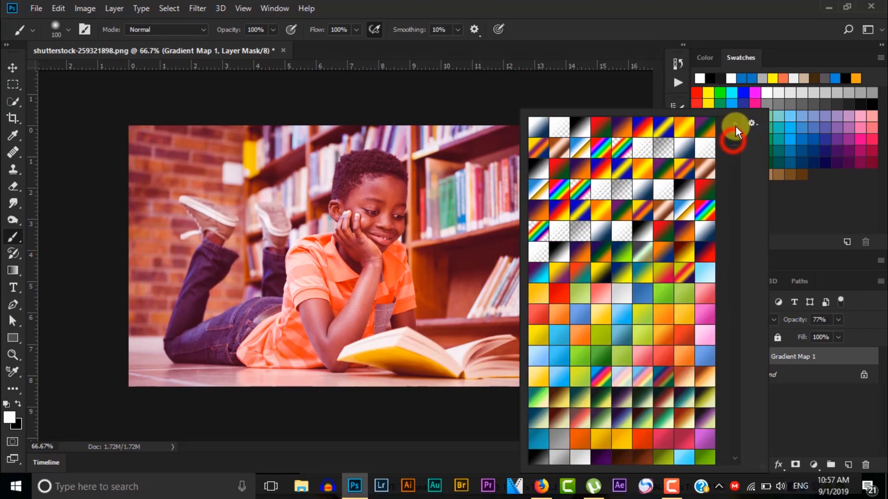
pyautogui.doubleClick(581, 125)
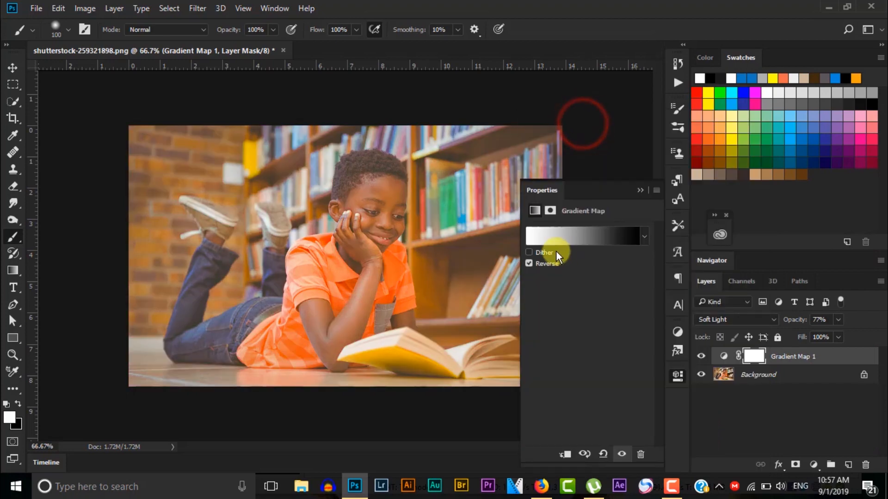
# Add a Selective Color adjustment layer and adjust its Reds with Cyan +41%, Magenta +19% and a moderately raised Yellow.
pyautogui.click(813, 465)
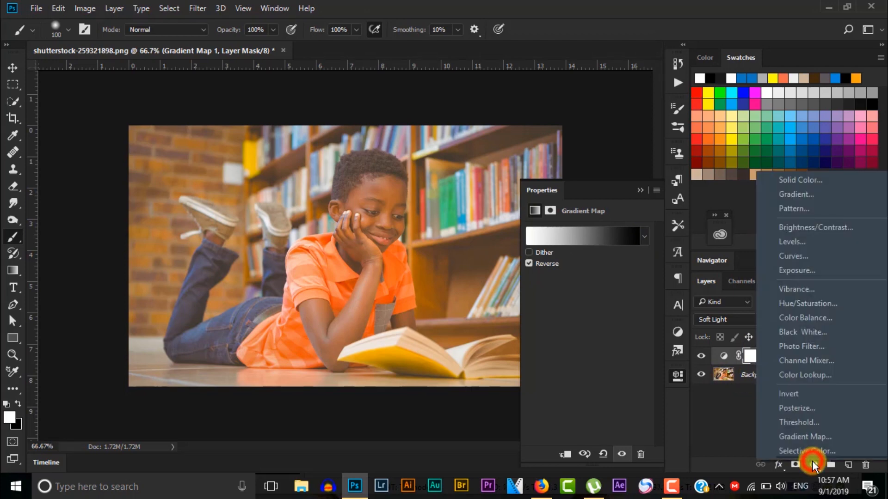
pyautogui.click(789, 452)
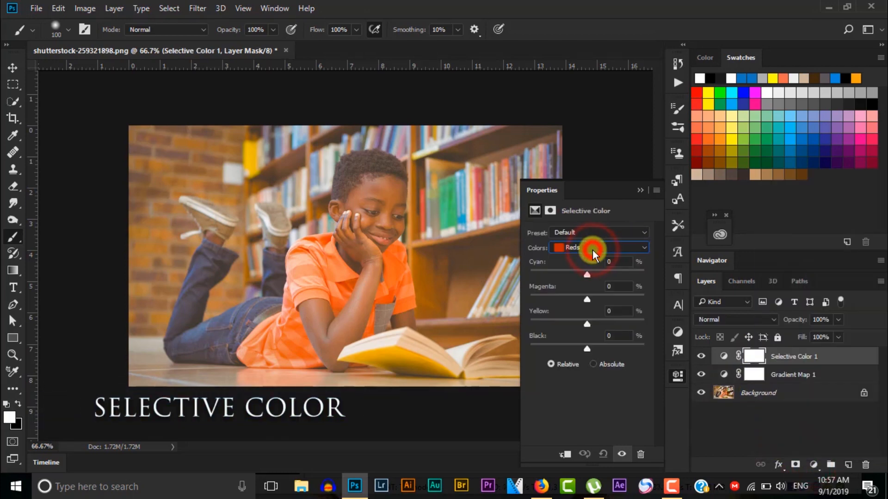
pyautogui.click(603, 248)
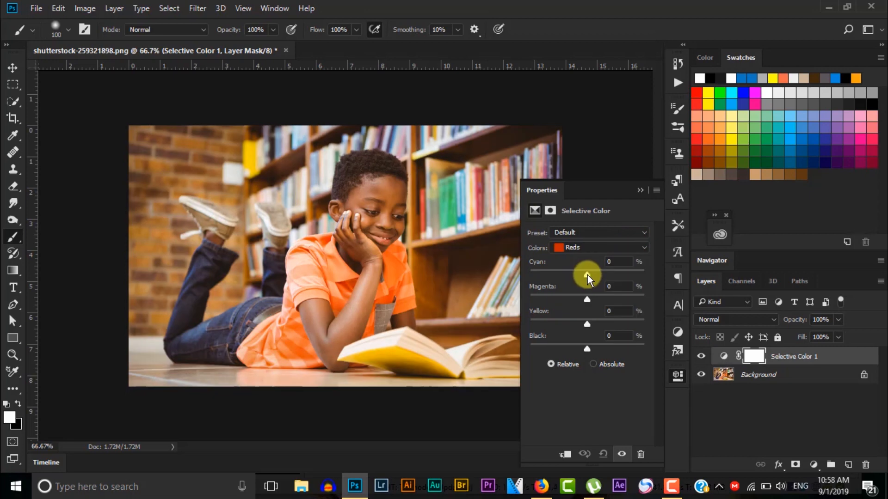
pyautogui.moveTo(587, 276); pyautogui.dragTo(595, 298)
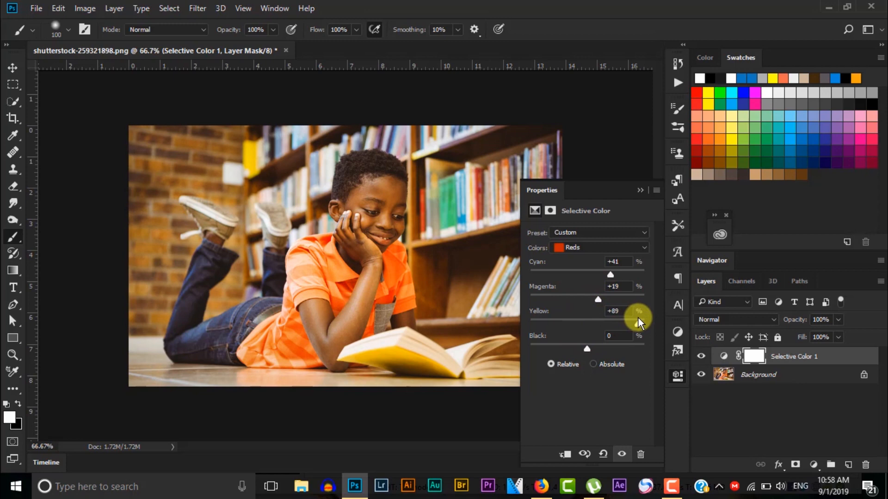
pyautogui.moveTo(638, 318); pyautogui.dragTo(610, 319)
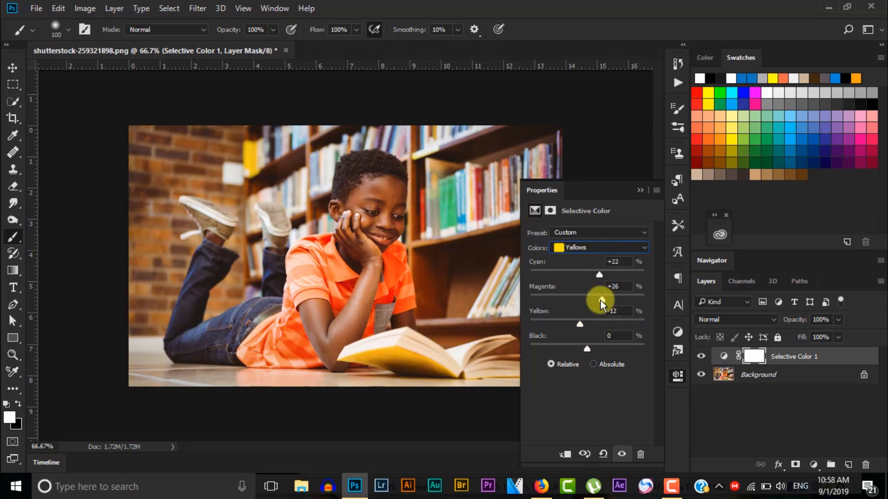
# Adjust the Yellows to Cyan +22%, Magenta -11% and Yellow -12%, and open the choice of color ranges.
pyautogui.moveTo(600, 300); pyautogui.dragTo(581, 299)
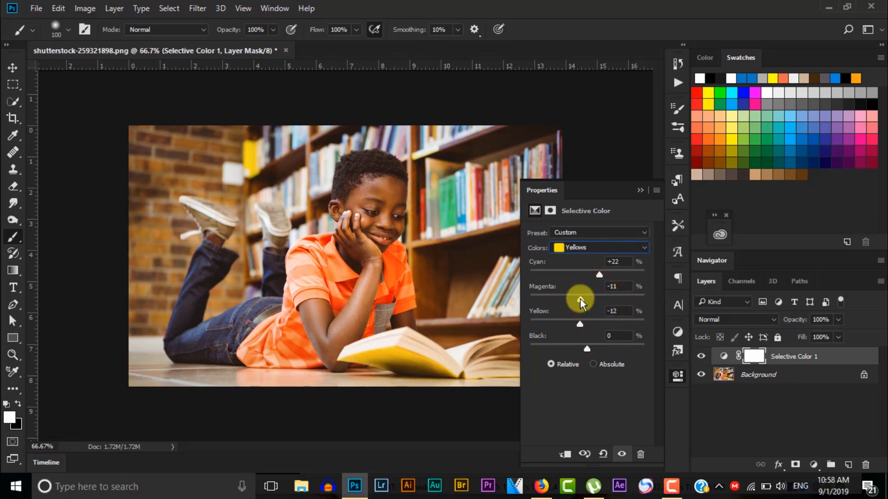
pyautogui.click(616, 252)
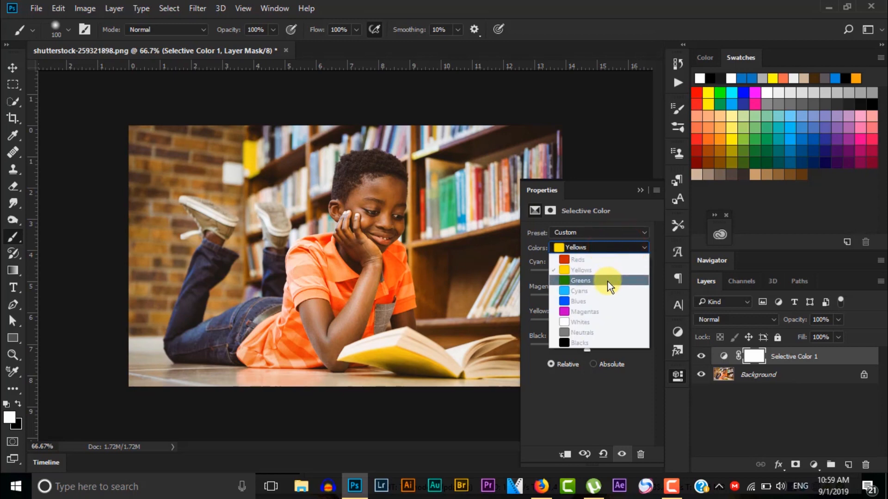